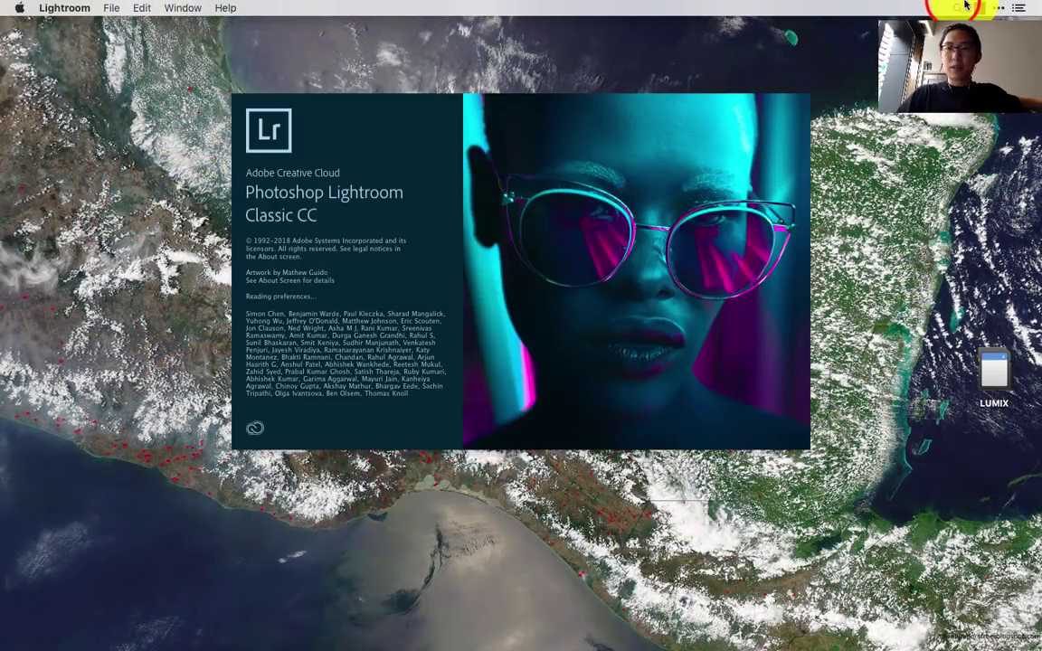
{"action": "left_click", "coordinate": [957, 7]}
{"action": "left_click", "coordinate": [956, 7]}
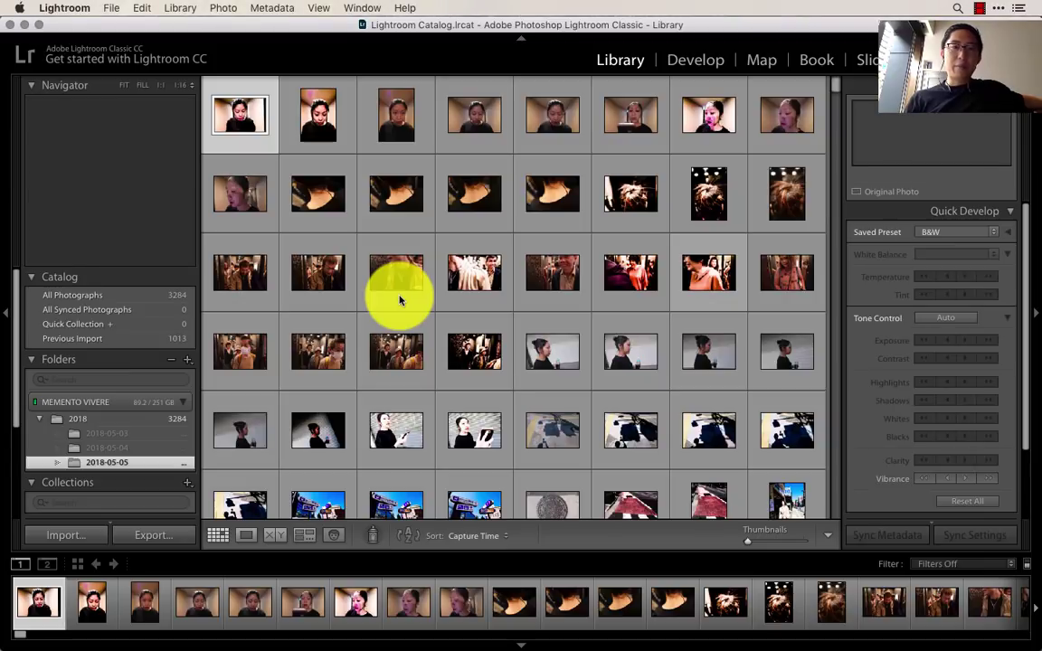
Set up an import from the LUMIX card with the user preset ERIC KIM CHROMA v21 as the develop settings
{"action": "left_click", "coordinate": [74, 539]}
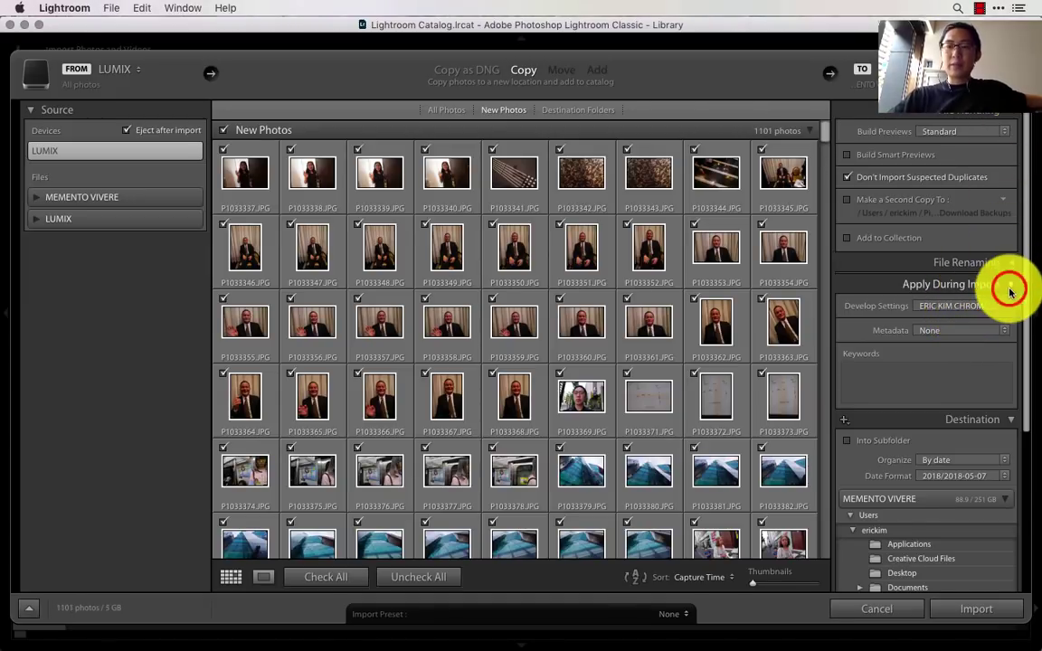
{"action": "left_click", "coordinate": [1011, 288]}
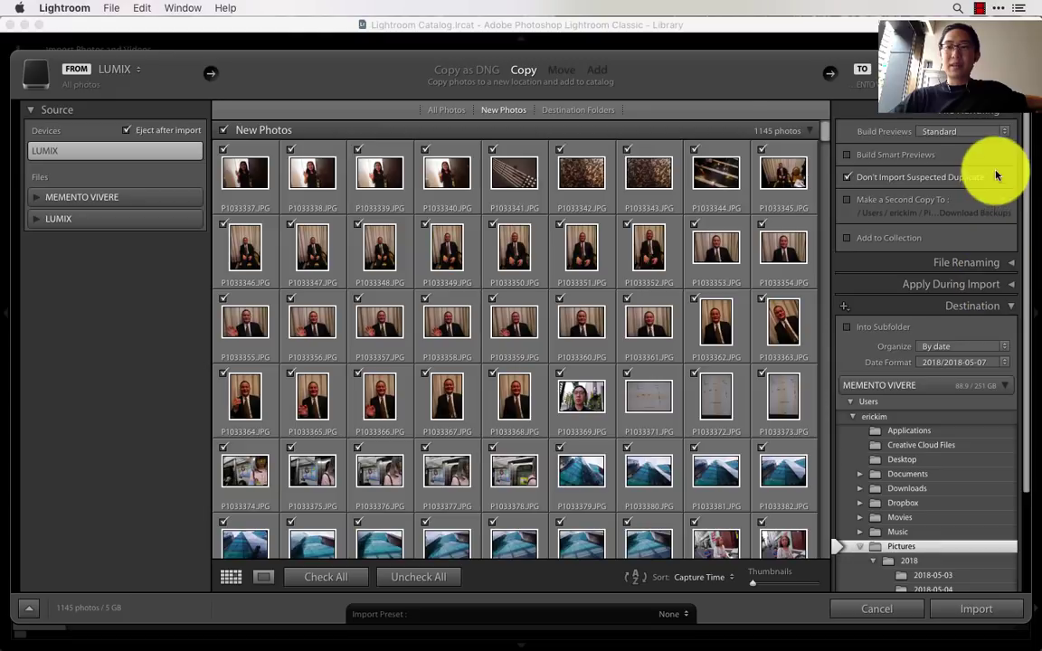
{"action": "left_click", "coordinate": [1007, 288]}
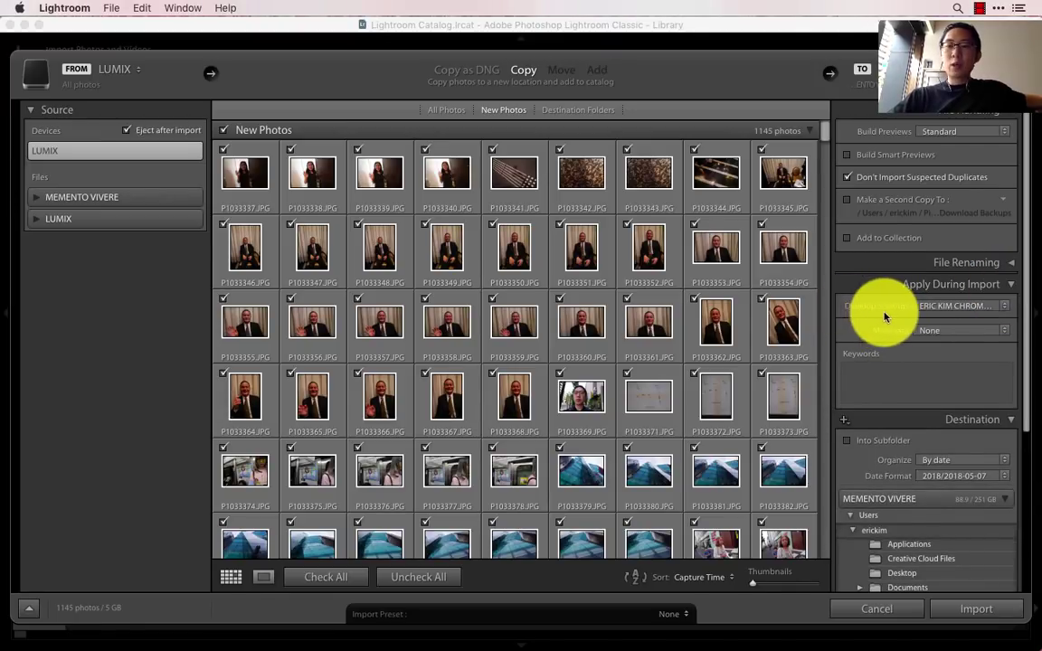
{"action": "left_click", "coordinate": [937, 308]}
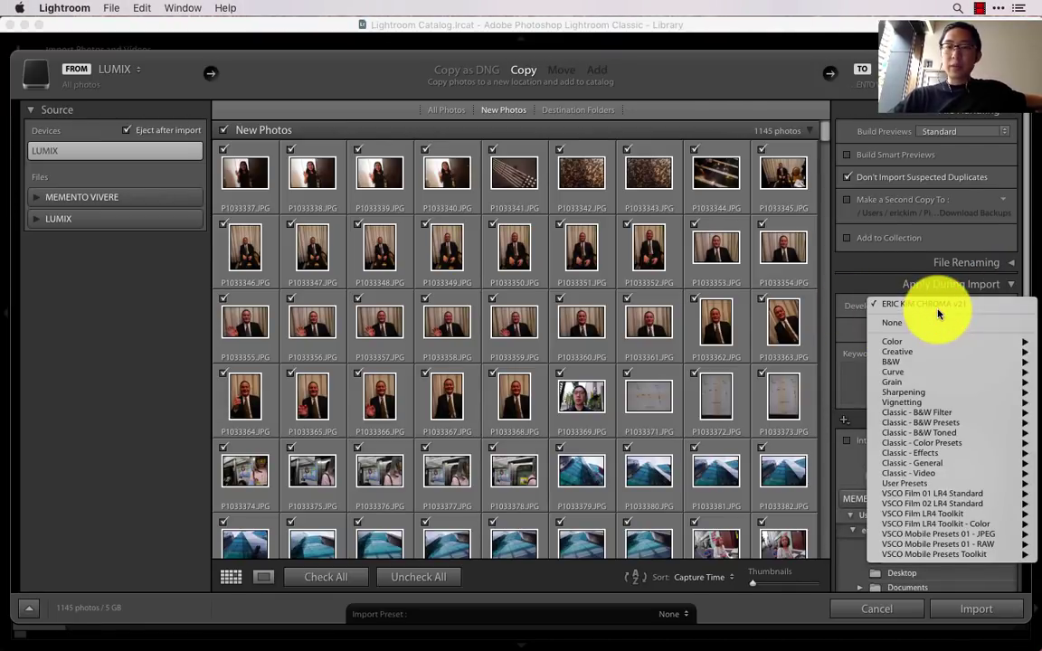
{"action": "mouse_move", "coordinate": [921, 483]}
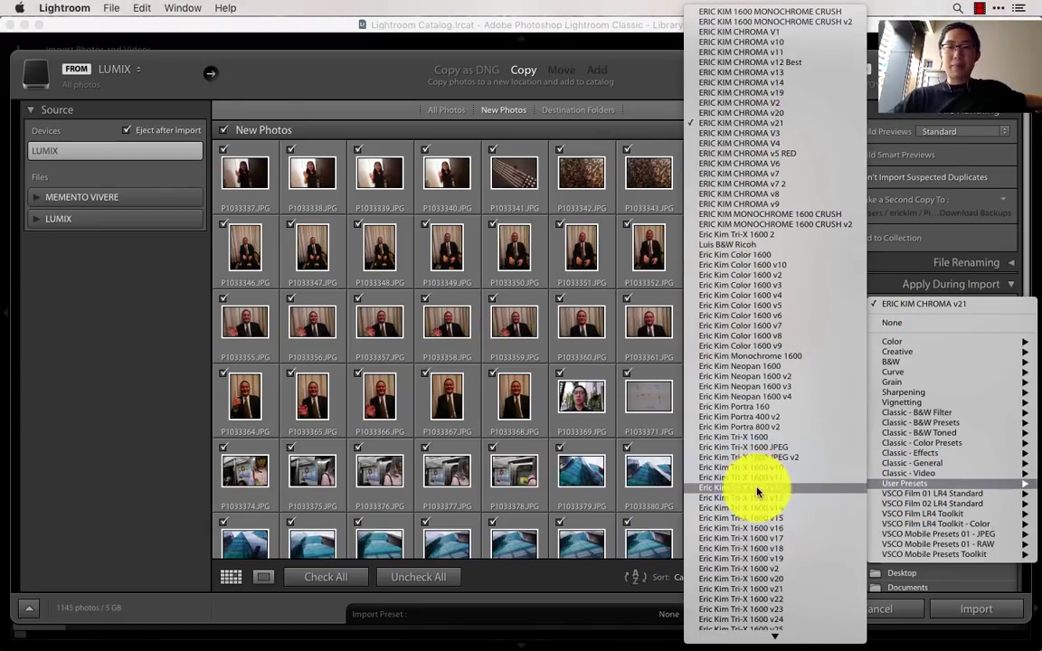
{"action": "left_click", "coordinate": [800, 128]}
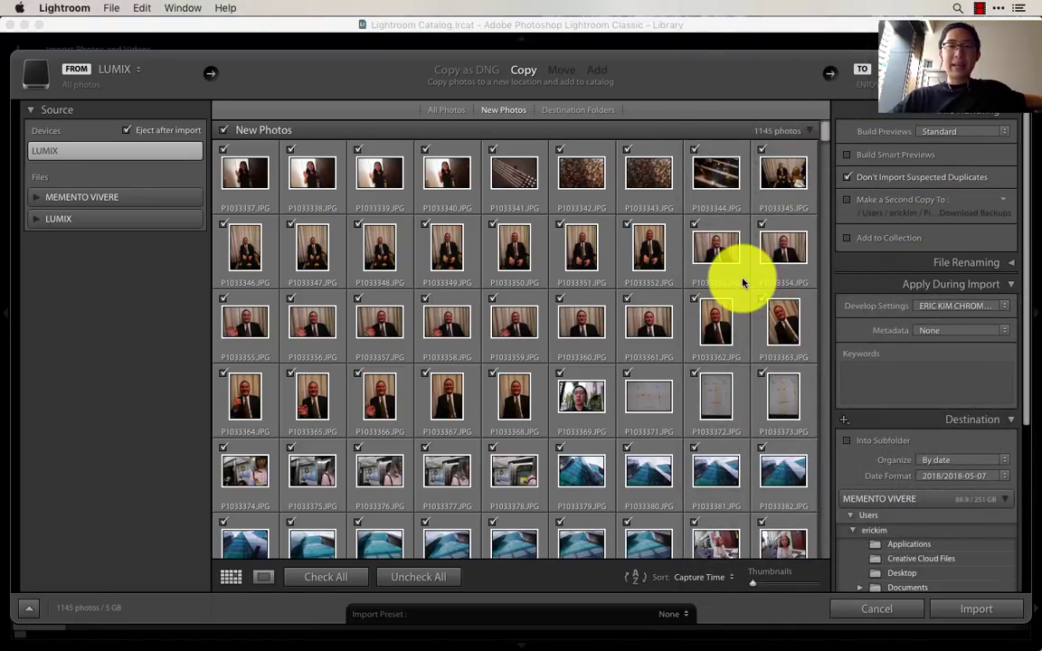
Check the dated destination folders under Pictures and start importing all checked new photos
{"action": "mouse_move", "coordinate": [829, 133]}
{"action": "left_mouse_down"}
{"action": "mouse_move", "coordinate": [810, 554]}
{"action": "mouse_move", "coordinate": [833, 333]}
{"action": "mouse_move", "coordinate": [820, 122]}
{"action": "left_mouse_up"}
{"action": "scroll", "coordinate": [919, 436], "scroll_direction": "down", "scroll_amount": 8}
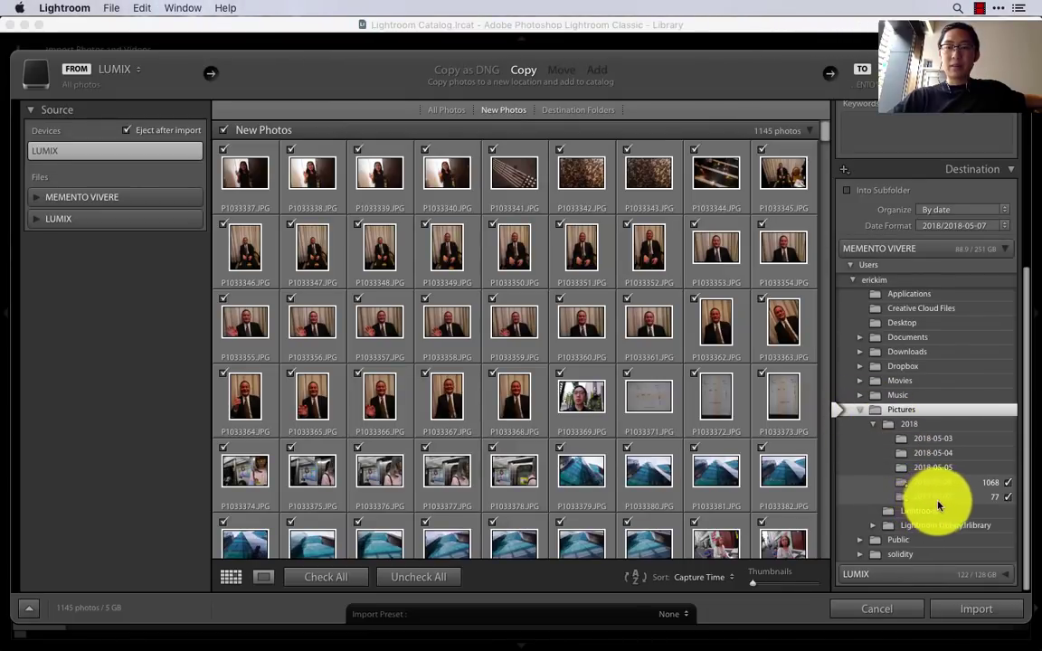
{"action": "left_click", "coordinate": [970, 612]}
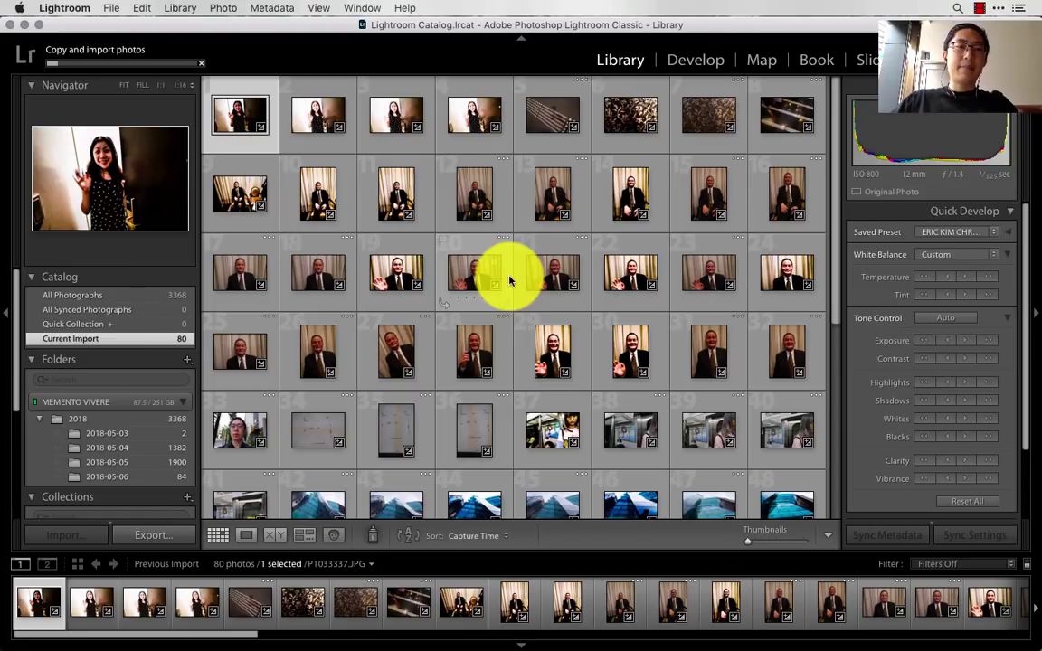
Open the second imported photo in the enlarged single-photo view with all surrounding panels hidden
{"action": "left_click", "coordinate": [312, 114]}
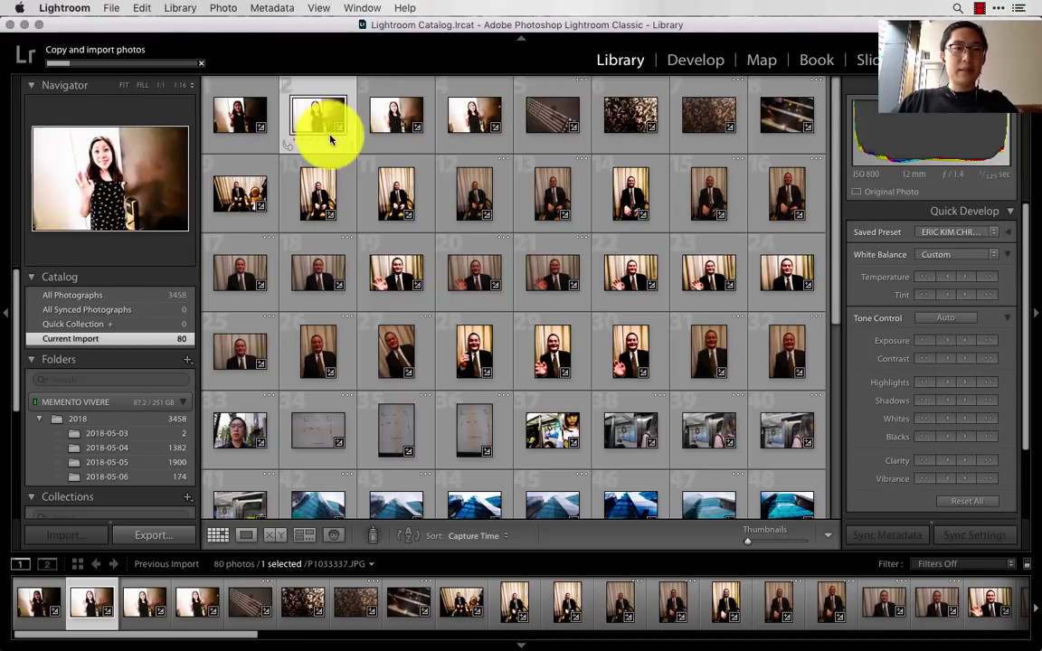
{"action": "double_click", "coordinate": [333, 141]}
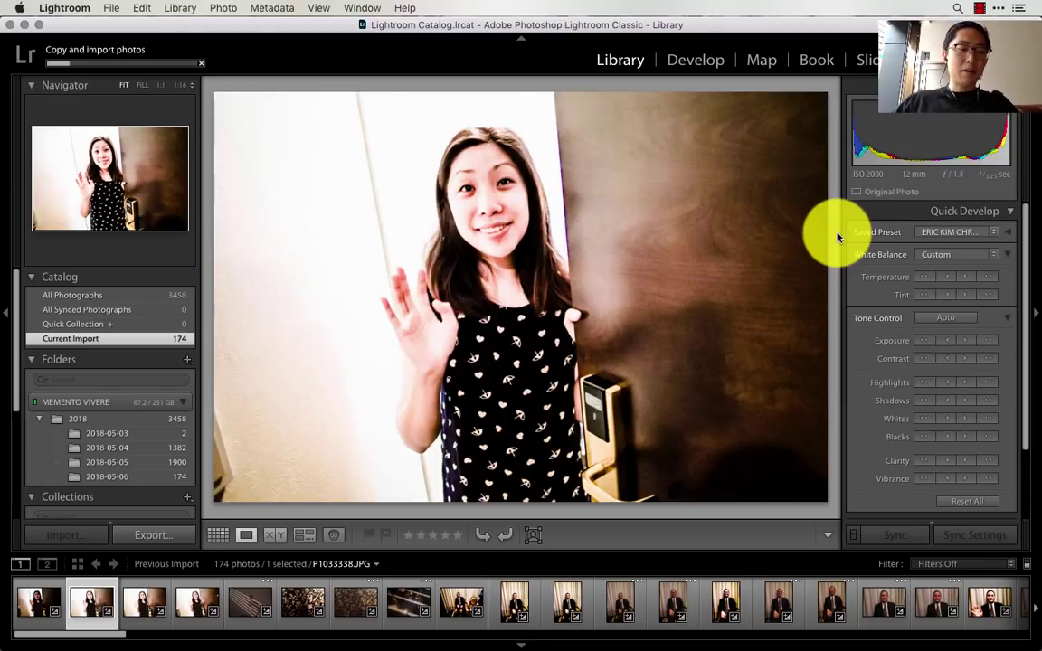
{"action": "key", "text": "shift+Tab"}
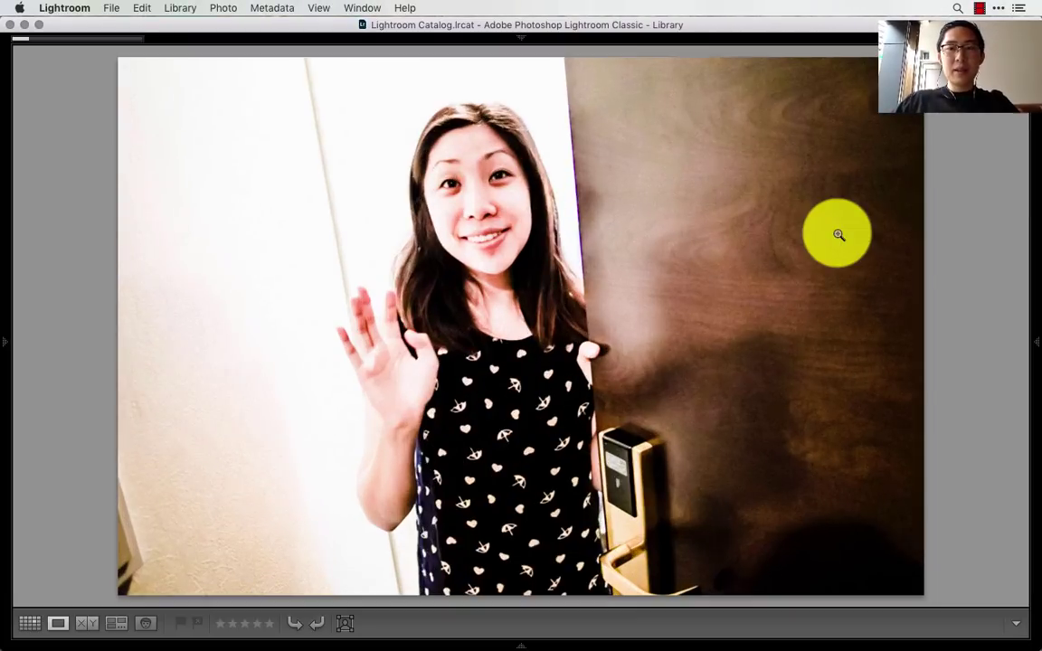
Restore the surrounding panels and hide the side panels, module bar and filmstrip one by one
{"action": "key", "text": "shift+Tab"}
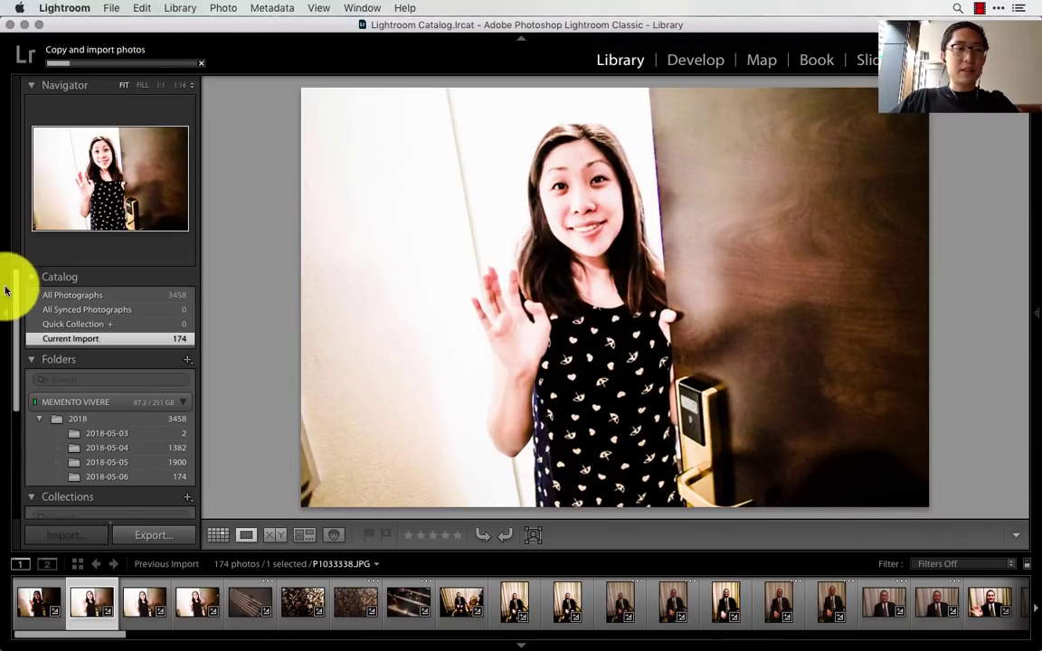
{"action": "left_click", "coordinate": [4, 290]}
{"action": "left_click", "coordinate": [526, 40]}
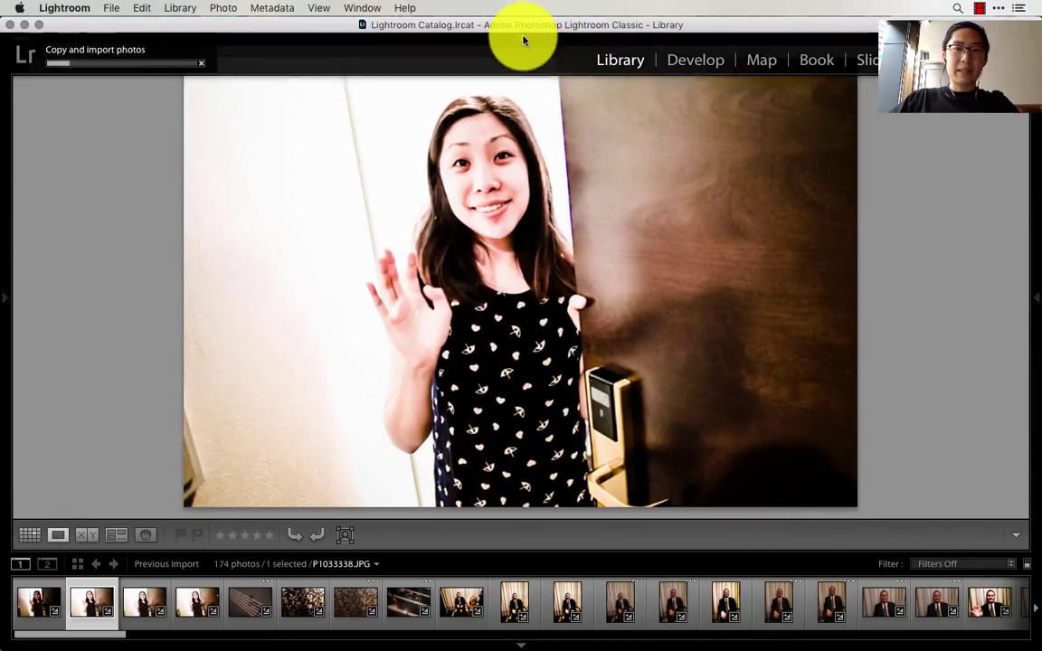
{"action": "left_click", "coordinate": [503, 642]}
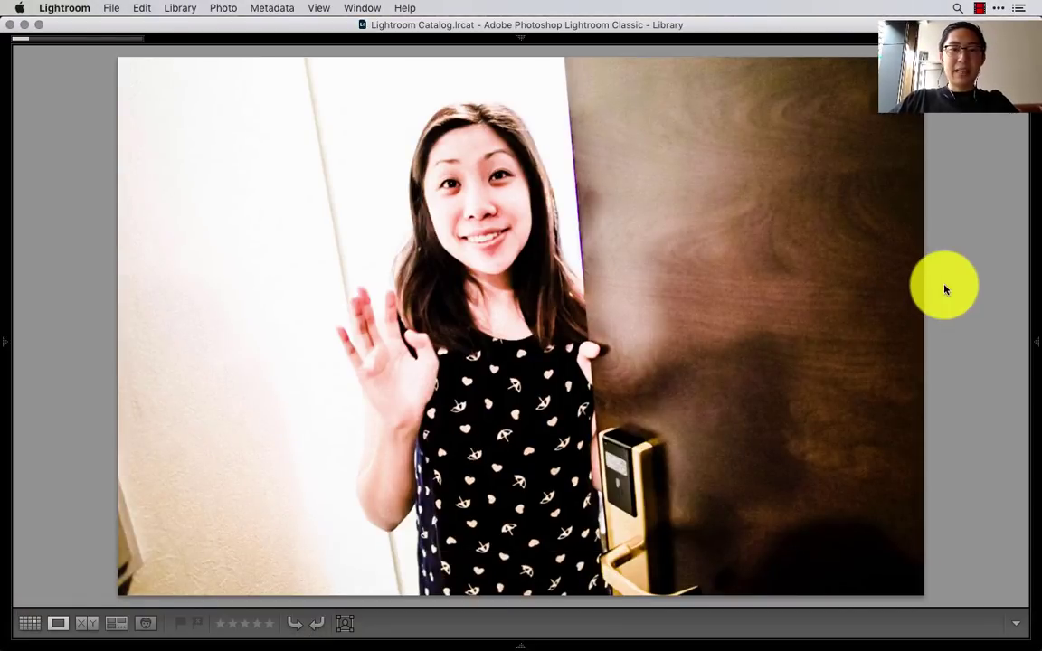
Toggle all surrounding panels on and off together, ending with them hidden
{"action": "key", "text": "shift+Tab"}
{"action": "key", "text": "shift+Tab"}
{"action": "key", "text": "shift+Tab"}
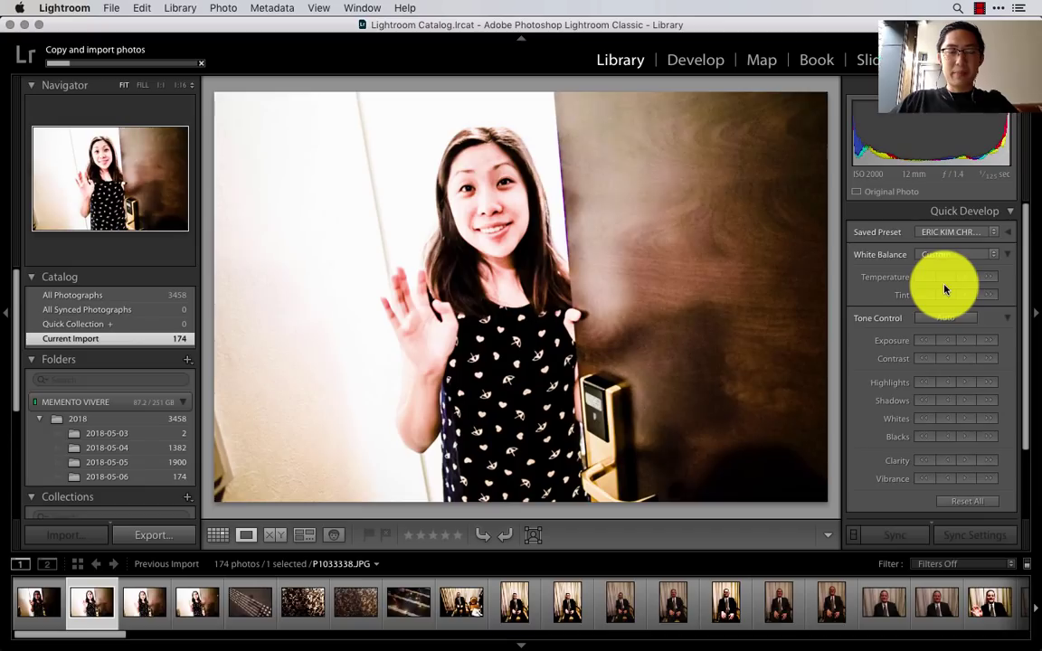
{"action": "key", "text": "shift+Tab"}
{"action": "key", "text": "shift+Tab"}
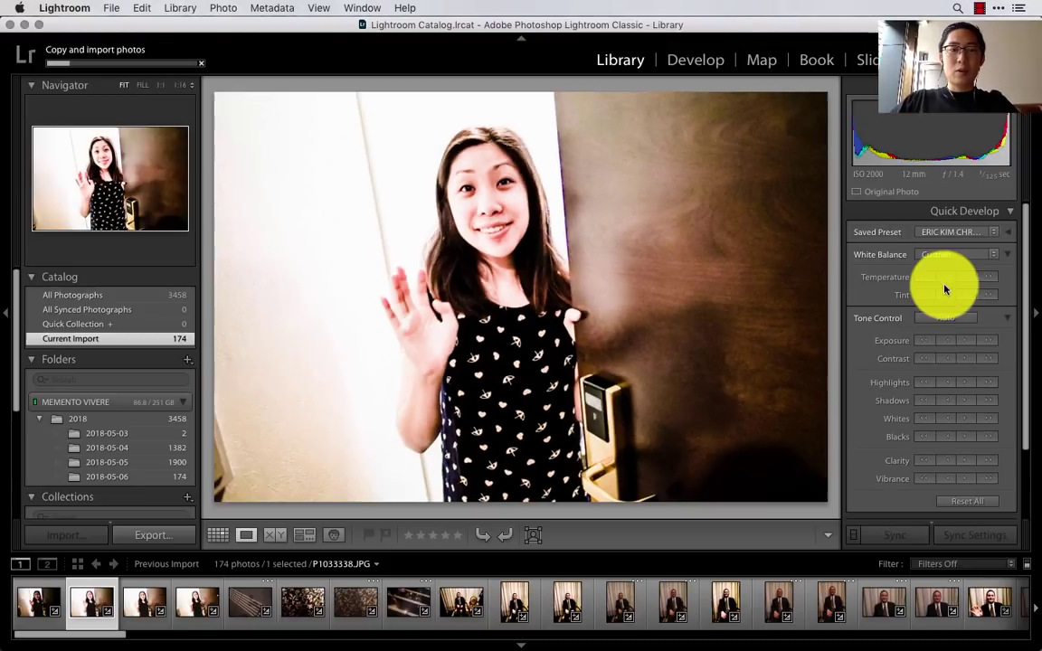
{"action": "key", "text": "shift+Tab"}
Compare the photos of the woman waving at the door and flag the preferred one as a pick
{"action": "key", "text": "Right"}
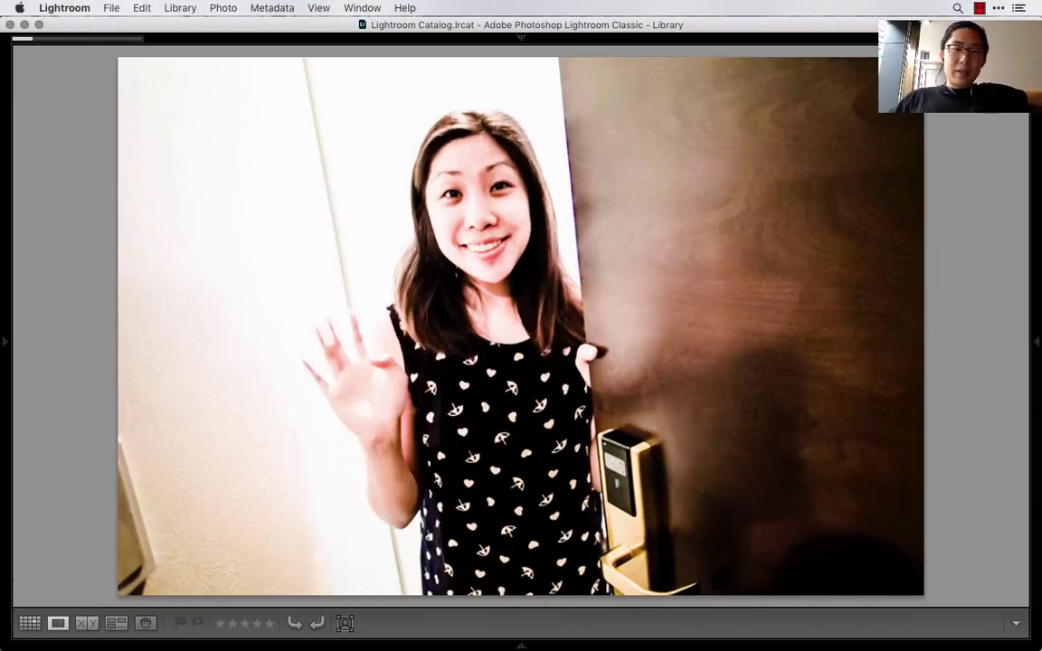
{"action": "key", "text": "Right"}
{"action": "key", "text": "Right"}
{"action": "key", "text": "Right"}
{"action": "key", "text": "Right"}
{"action": "key", "text": "Right"}
{"action": "key", "text": "Right"}
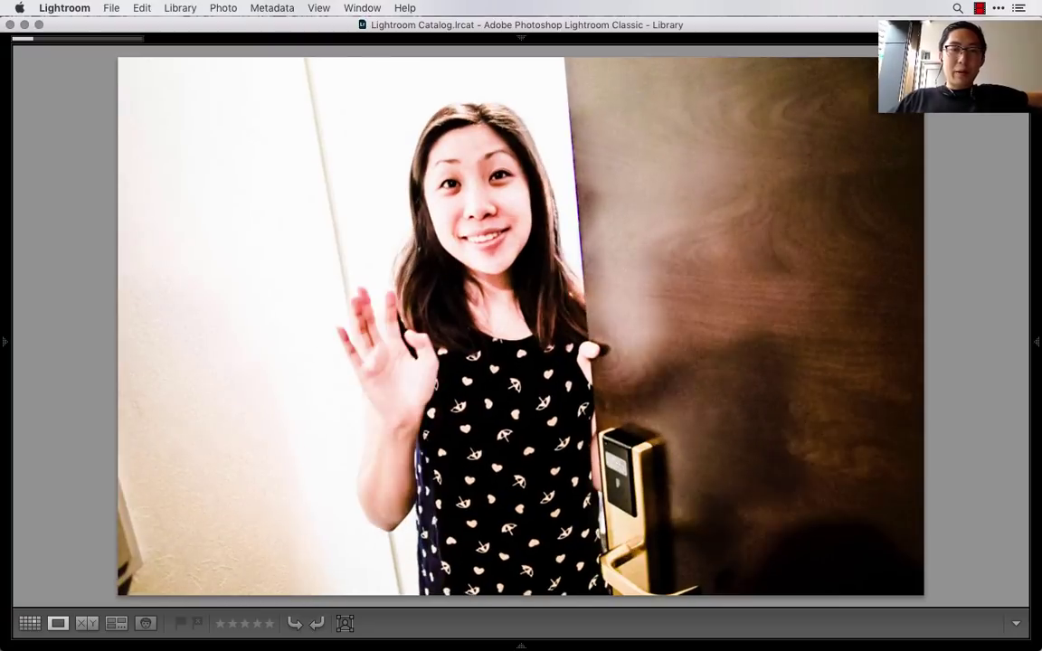
{"action": "key", "text": "Right"}
{"action": "key", "text": "Right"}
{"action": "key", "text": "Right"}
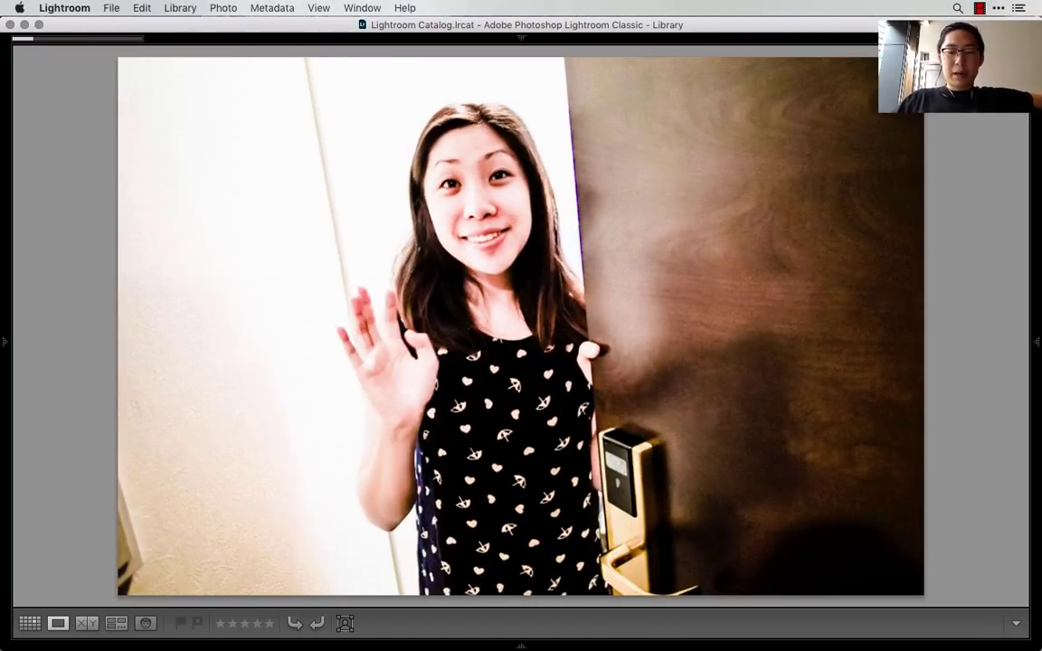
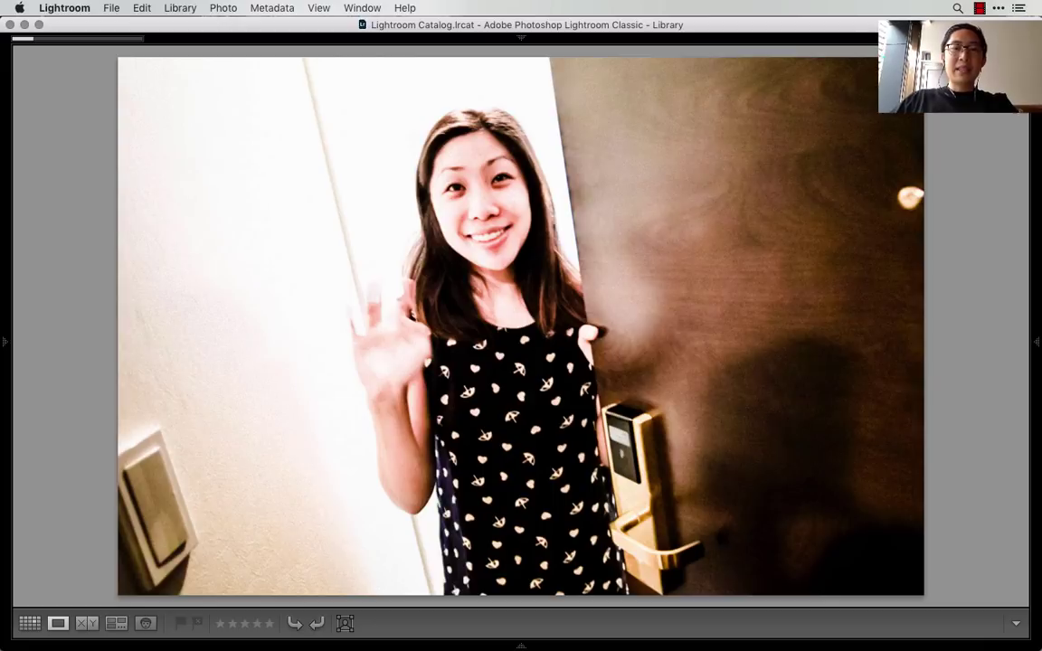
{"action": "key", "text": "Right"}
{"action": "key", "text": "Left"}
{"action": "key", "text": "p"}
Move on to the floral-pattern photos, compare them and flag the preferred one as a pick
{"action": "key", "text": "Right"}
{"action": "key", "text": "Right"}
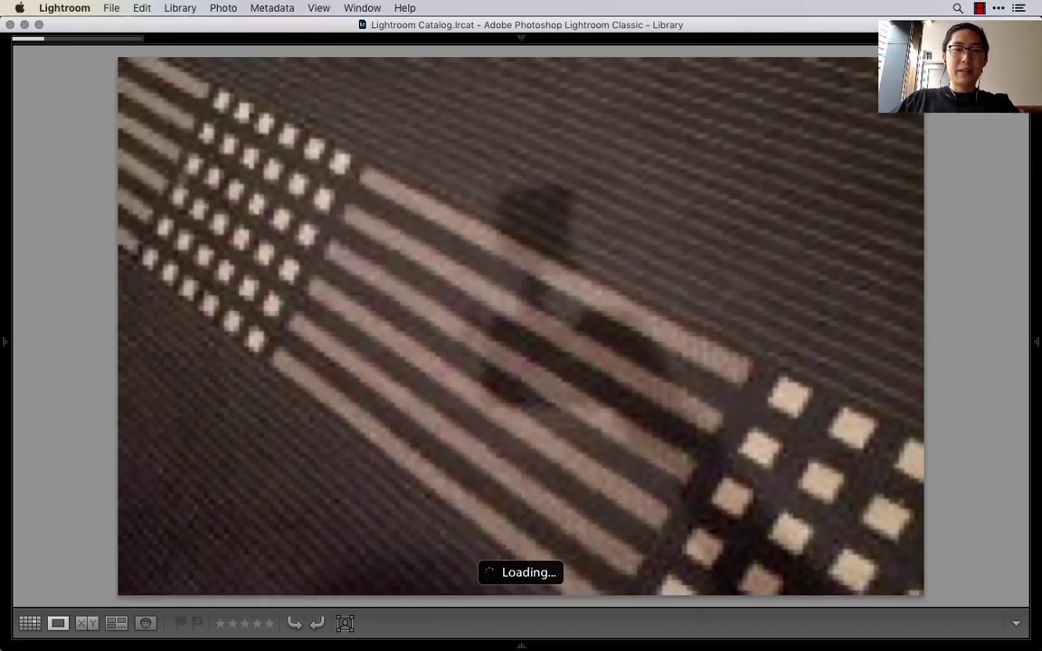
{"action": "key", "text": "Right"}
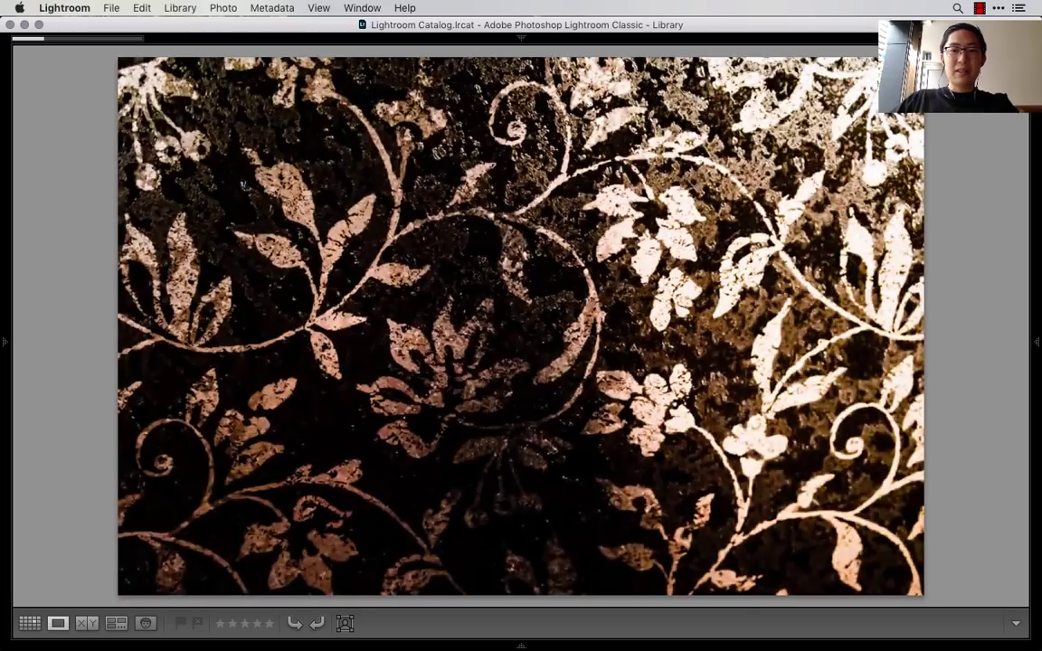
{"action": "key", "text": "Left"}
{"action": "key", "text": "Right"}
{"action": "key", "text": "p"}
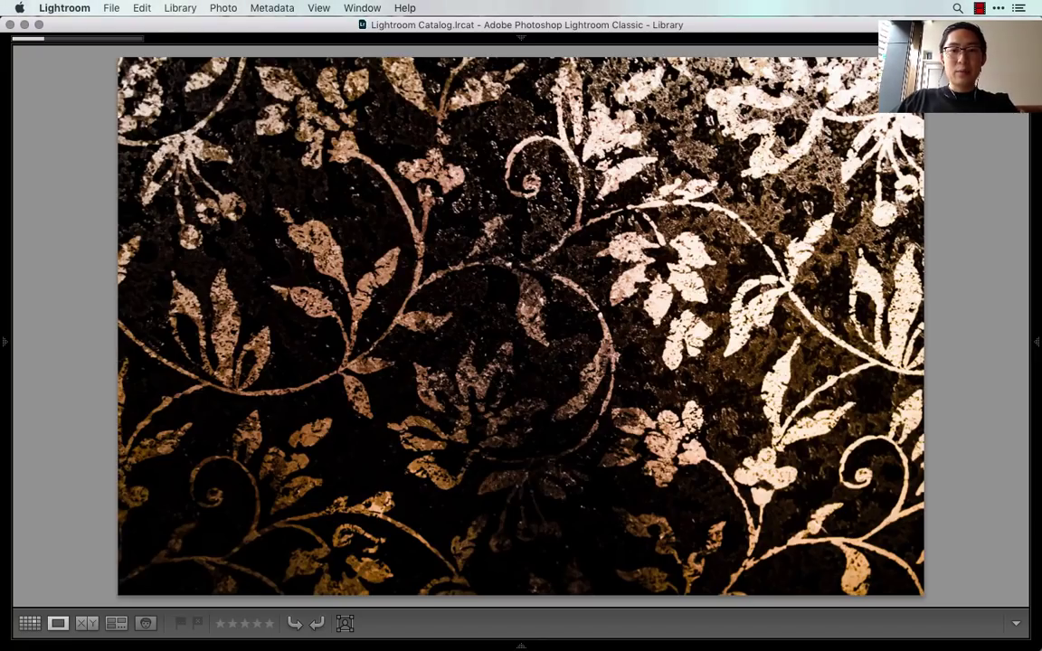
Compare the vertical portraits of the seated man in a suit and flag a broadly smiling one as a pick
{"action": "key", "text": "Right"}
{"action": "key", "text": "Right"}
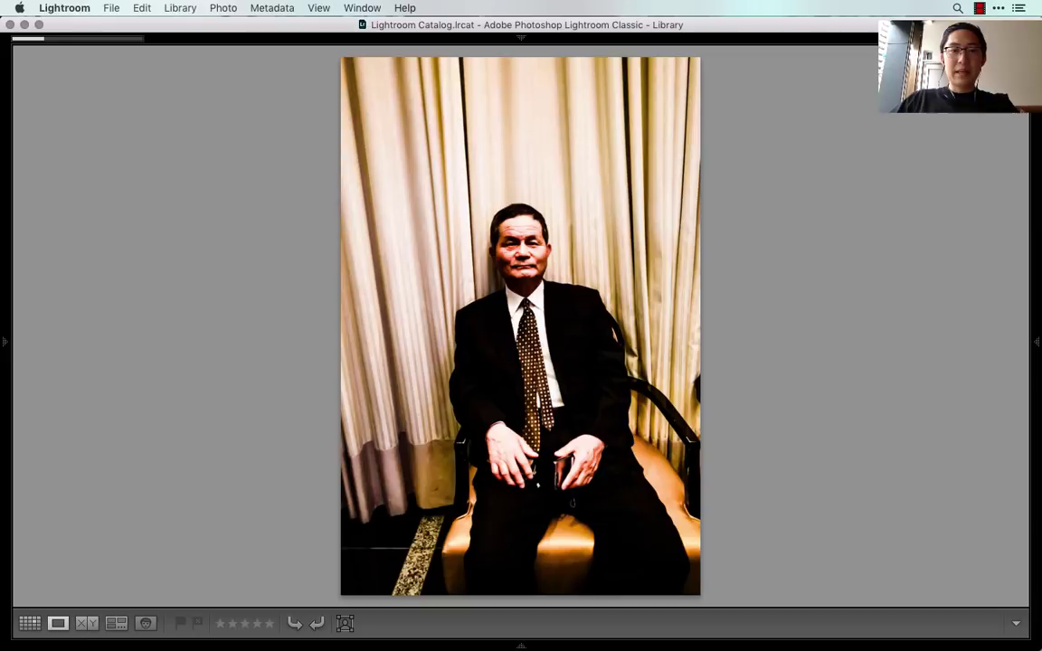
{"action": "key", "text": "Right"}
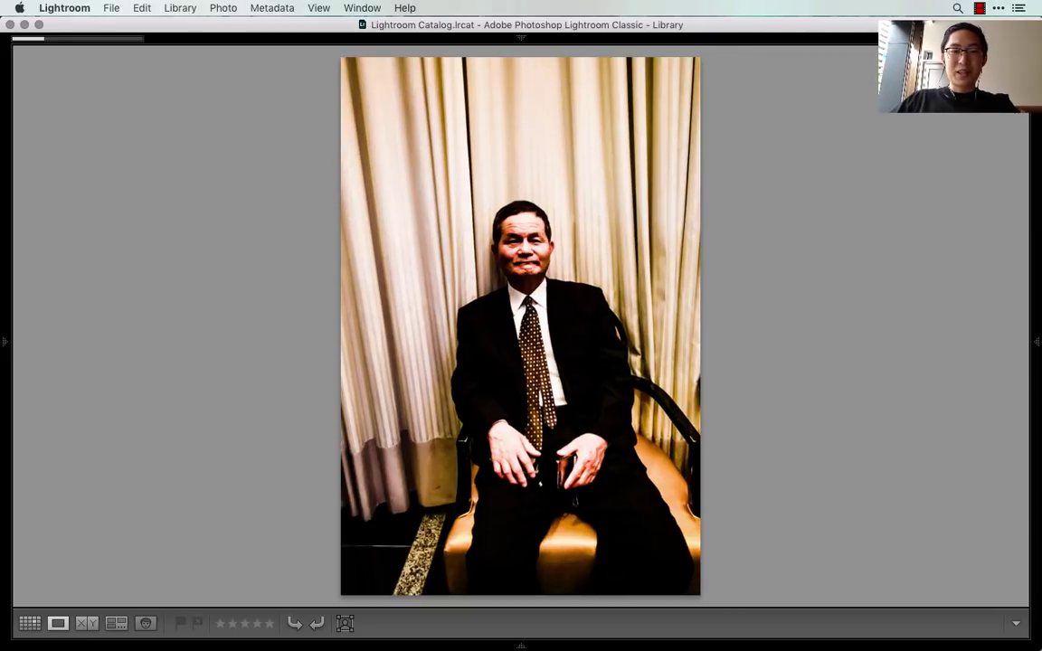
{"action": "key", "text": "Right"}
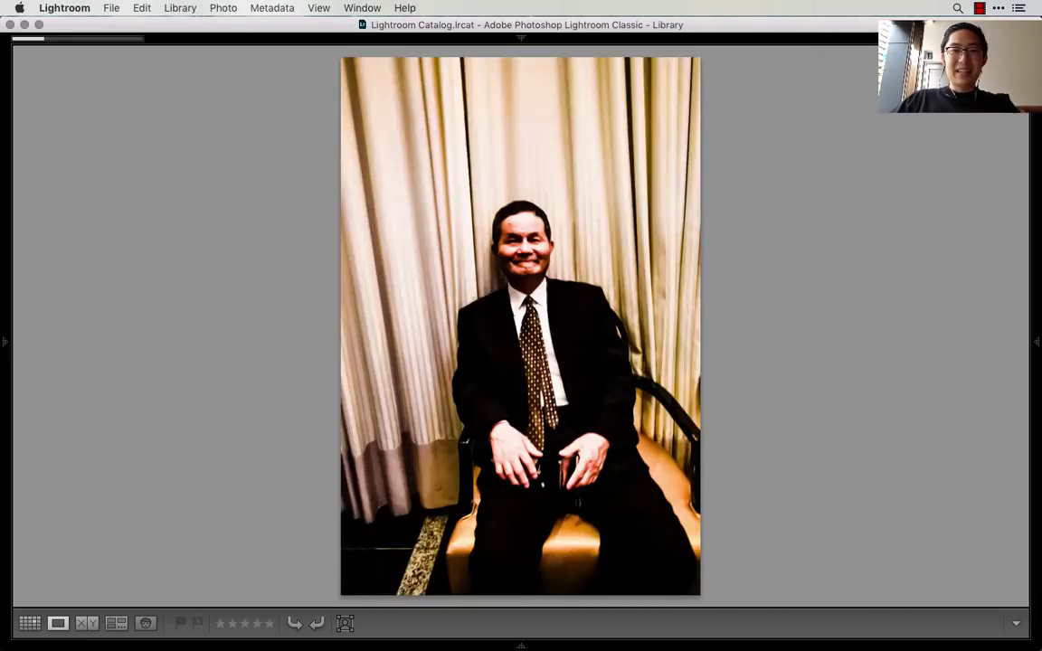
{"action": "key", "text": "Right"}
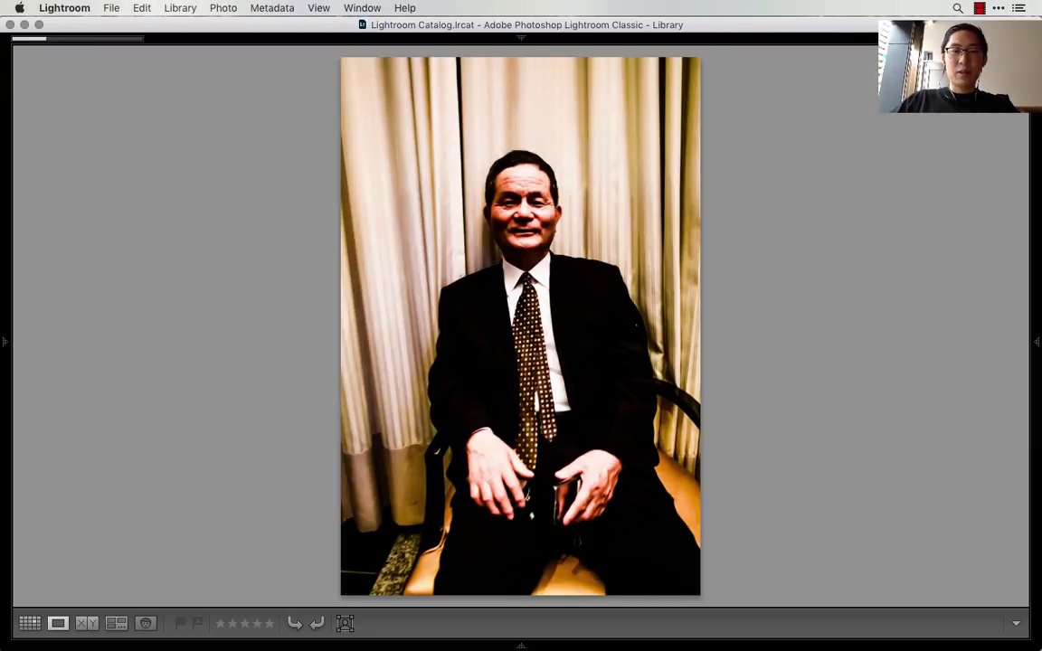
{"action": "key", "text": "Right"}
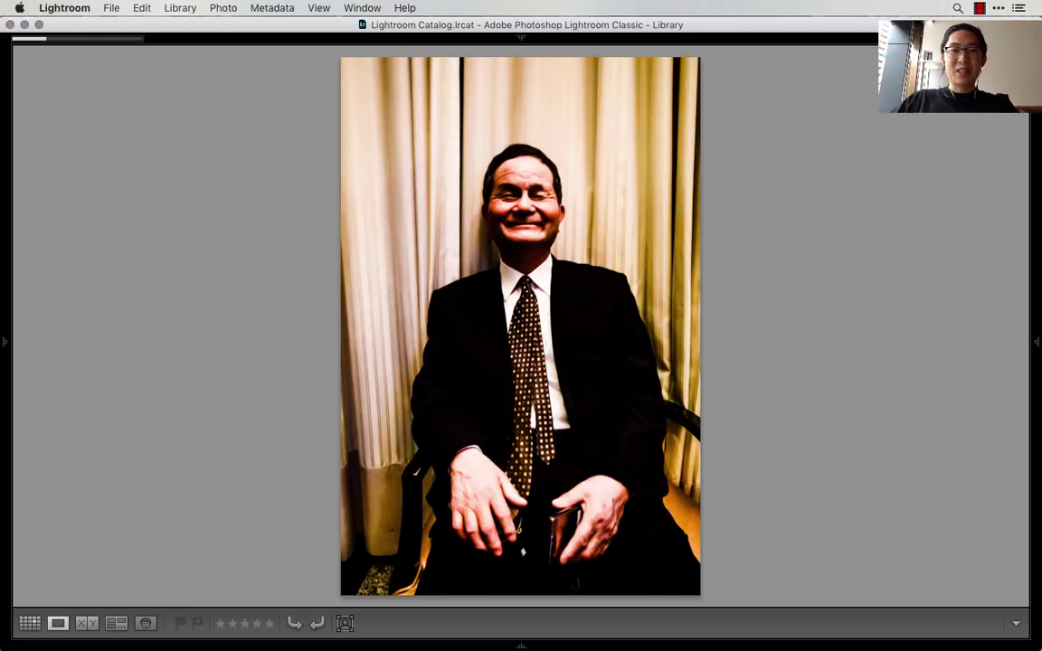
{"action": "key", "text": "Right"}
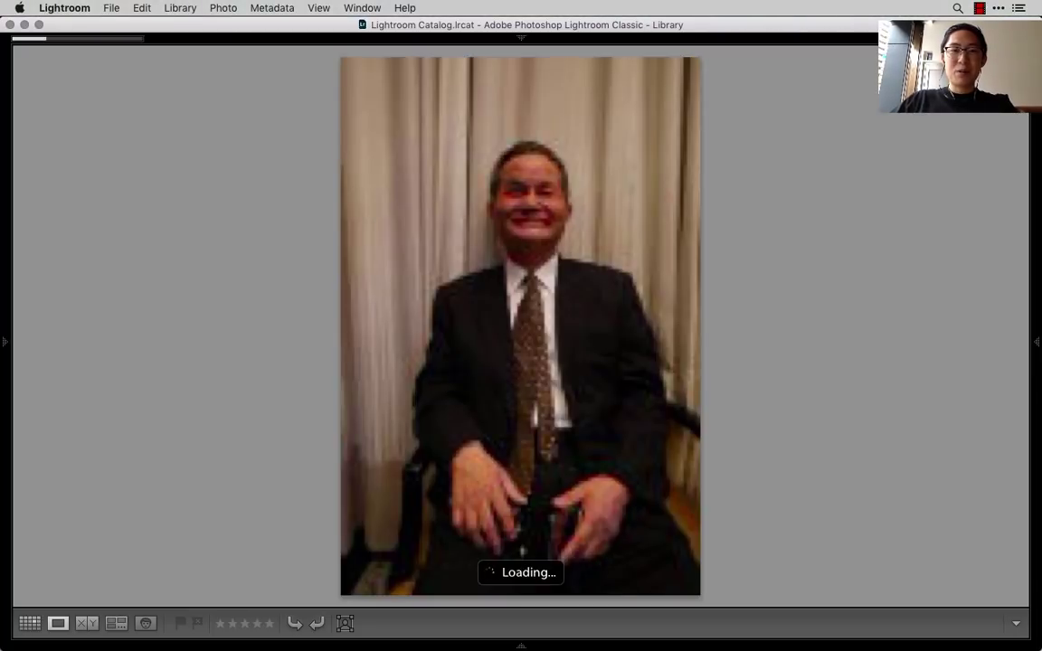
{"action": "key", "text": "Left"}
{"action": "key", "text": "Right"}
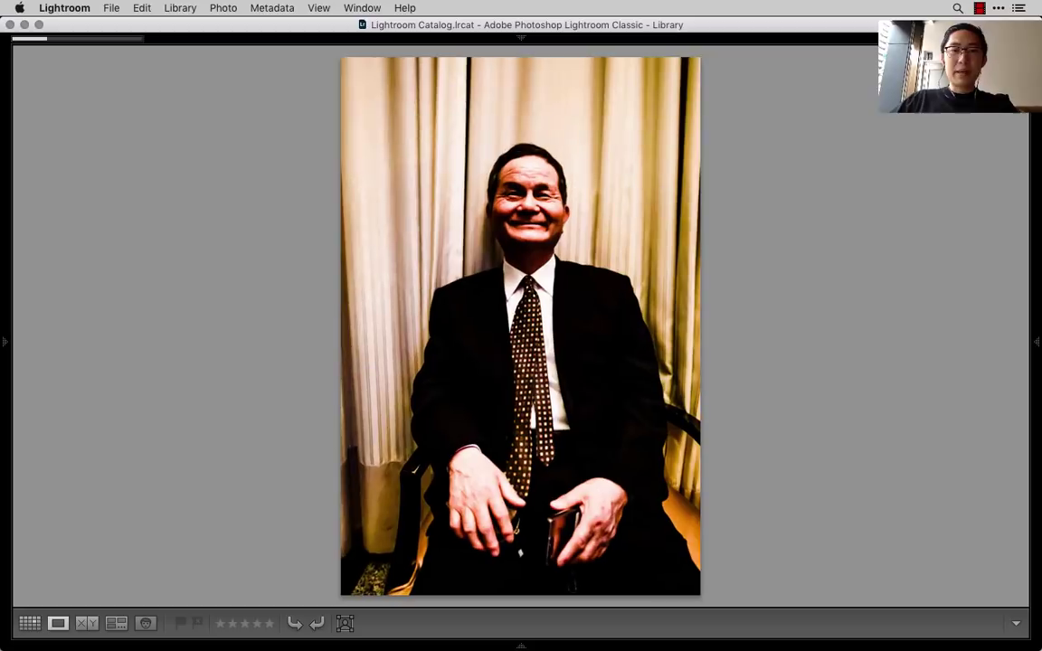
{"action": "key", "text": "p"}
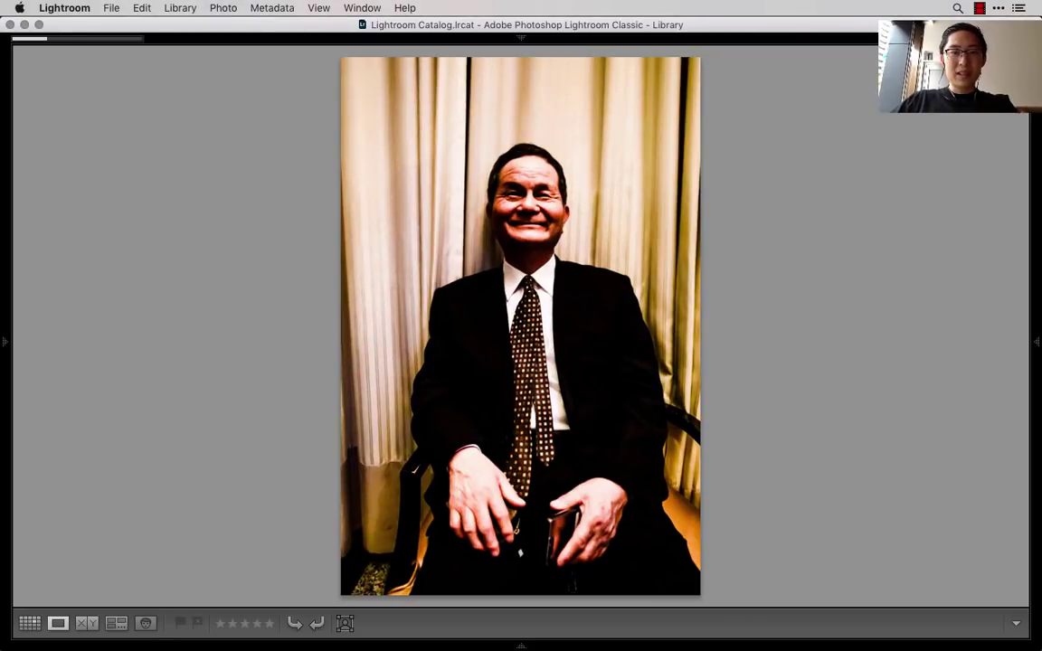
Compare the remaining vertical portraits of the seated man in a suit and flag the slightly smiling one as a pick
{"action": "key", "text": "Right"}
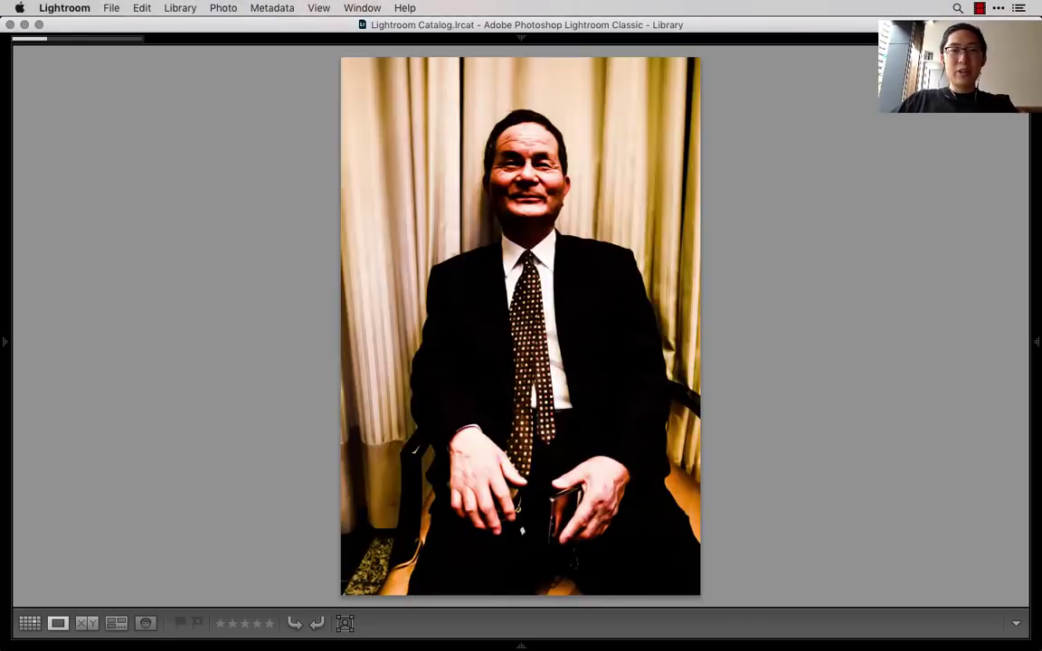
{"action": "key", "text": "Right"}
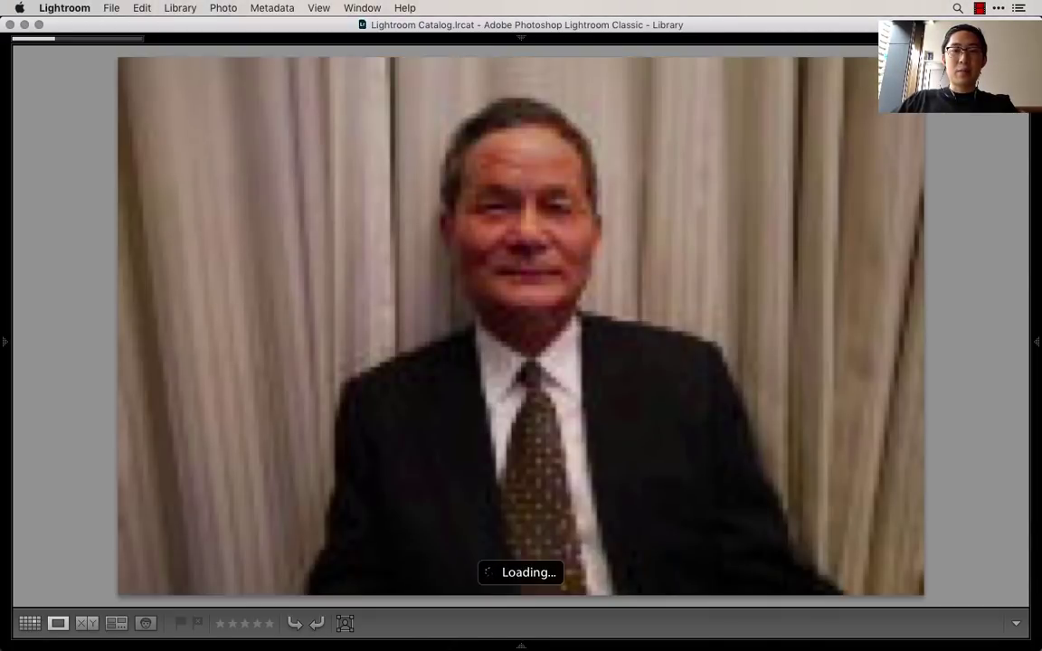
{"action": "key", "text": "Right"}
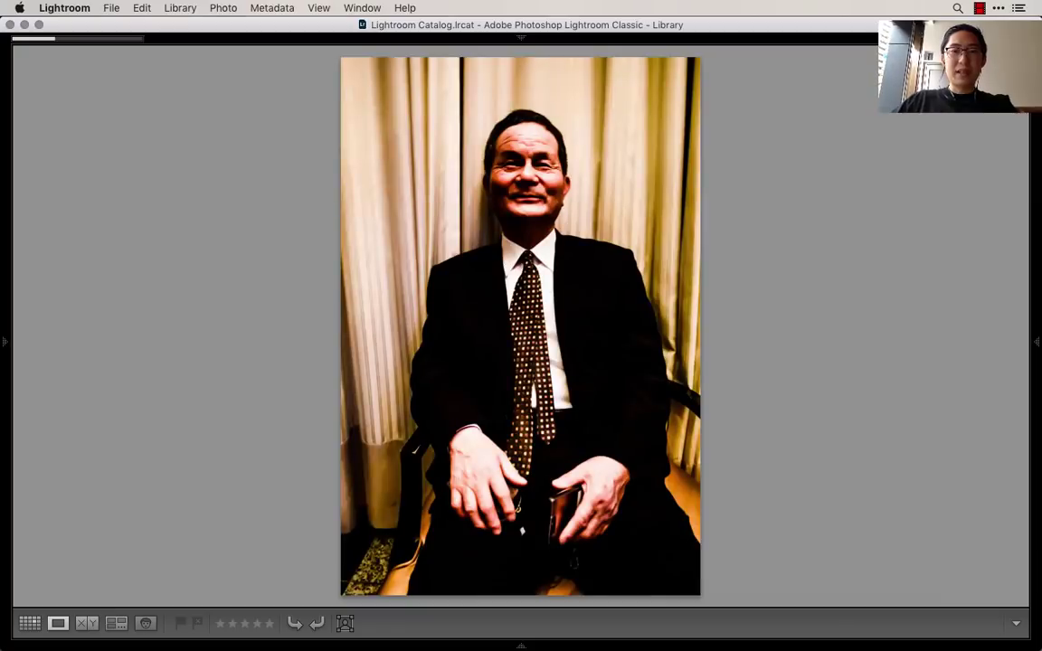
{"action": "key", "text": "Left"}
{"action": "key", "text": "Right"}
{"action": "key", "text": "p"}
Compare the horizontal close-up portraits of the seated man and flag the one with his eyes open as a pick
{"action": "key", "text": "Left"}
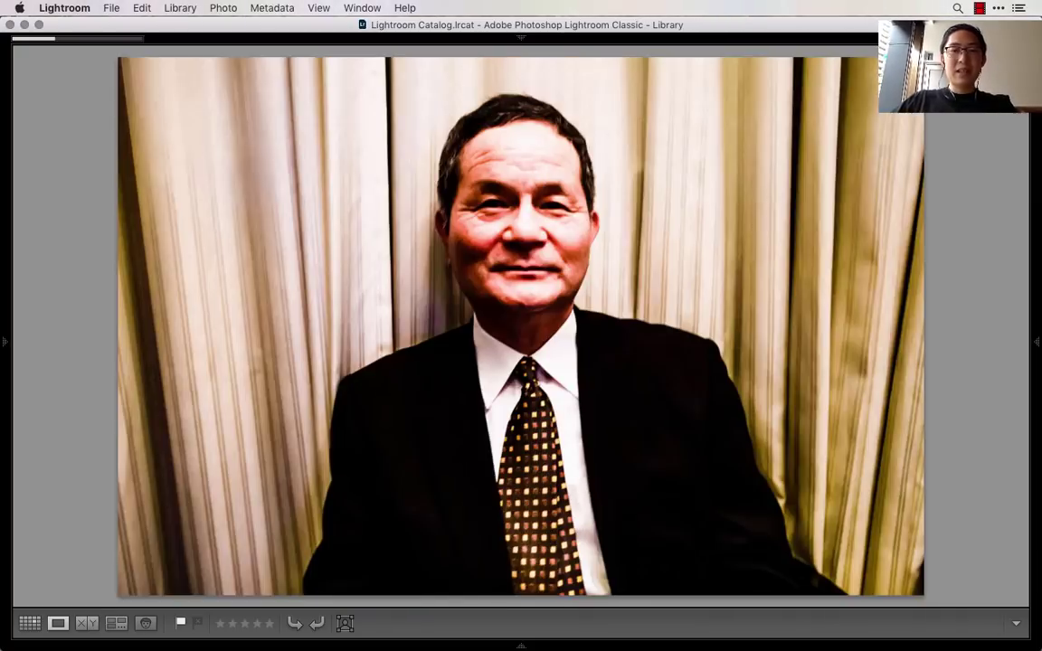
{"action": "key", "text": "Left"}
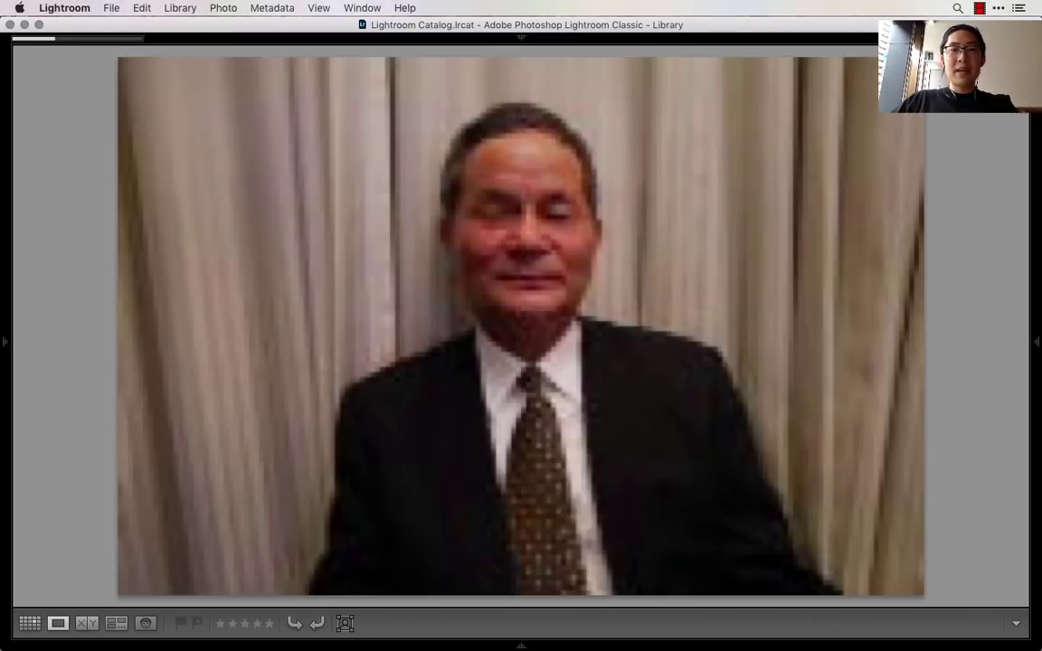
{"action": "key", "text": "Right"}
{"action": "key", "text": "p"}
Compare the horizontal photos of the man raising his open hand and flag the first one as a pick
{"action": "key", "text": "Right"}
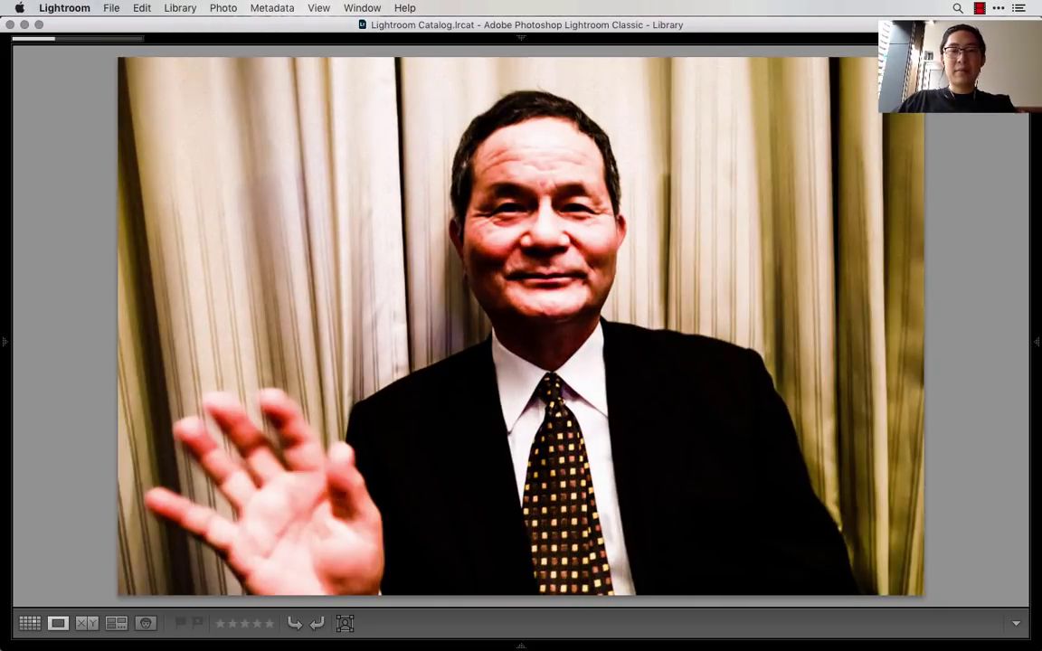
{"action": "key", "text": "Right"}
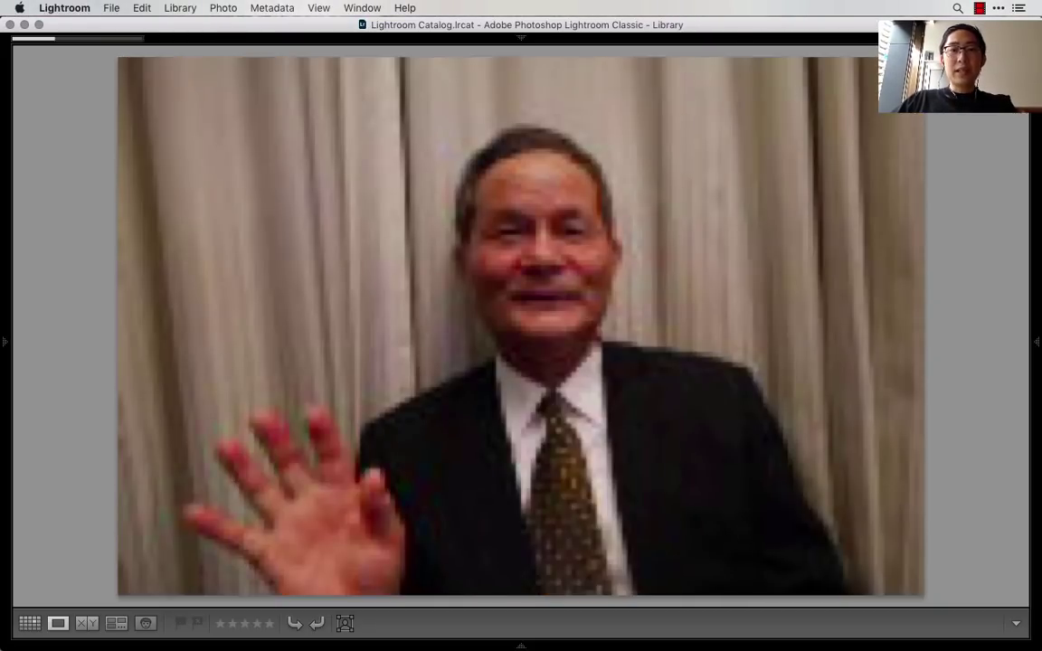
{"action": "key", "text": "p"}
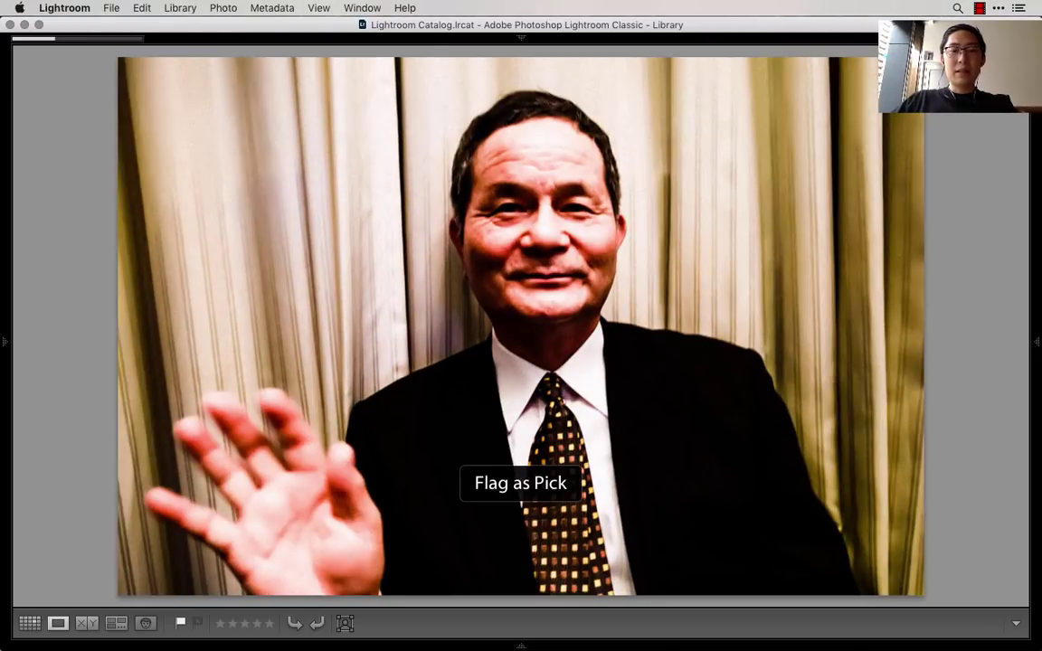
Go through the remaining horizontal portraits and the vertical ones after them, and flag the laughing man with his hand raised beside his face as a pick
{"action": "key", "text": "Right"}
{"action": "key", "text": "Right"}
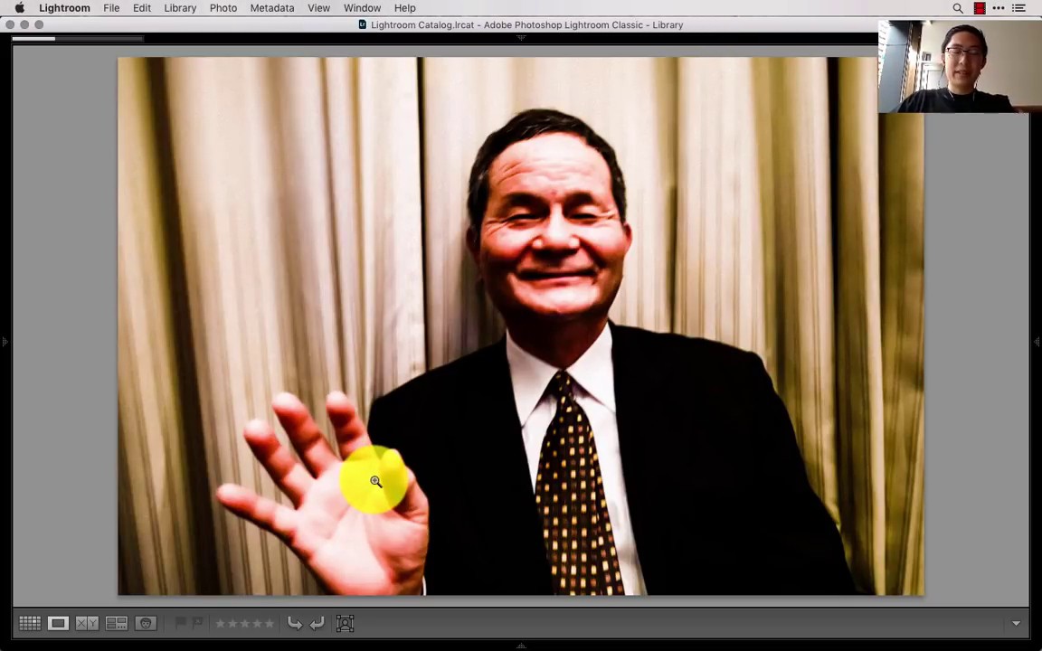
{"action": "key", "text": "Right"}
{"action": "key", "text": "Right"}
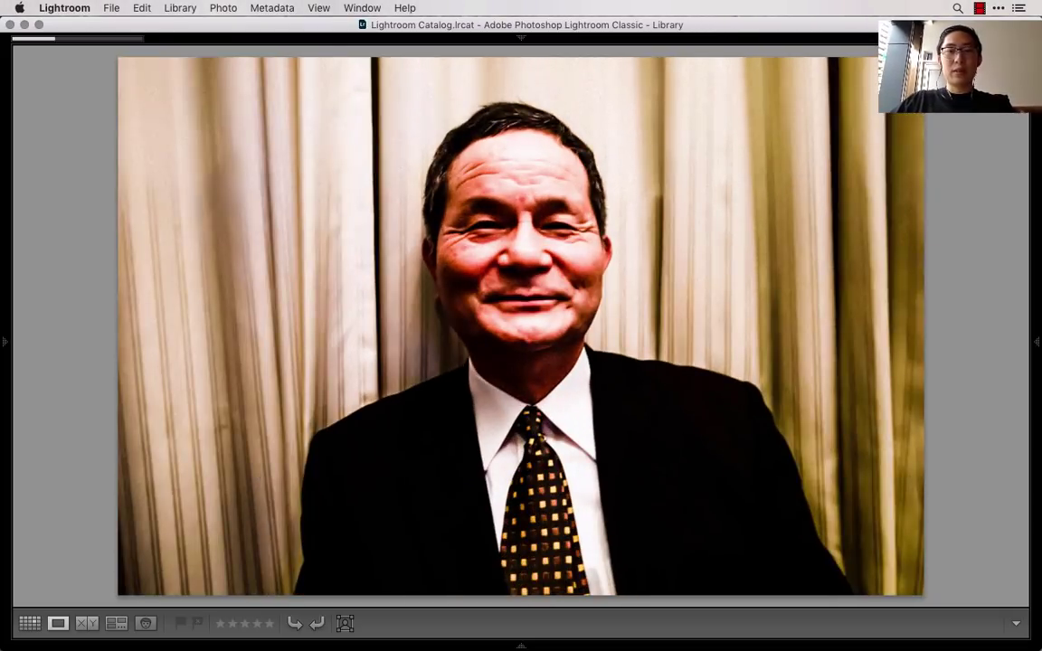
{"action": "key", "text": "Right"}
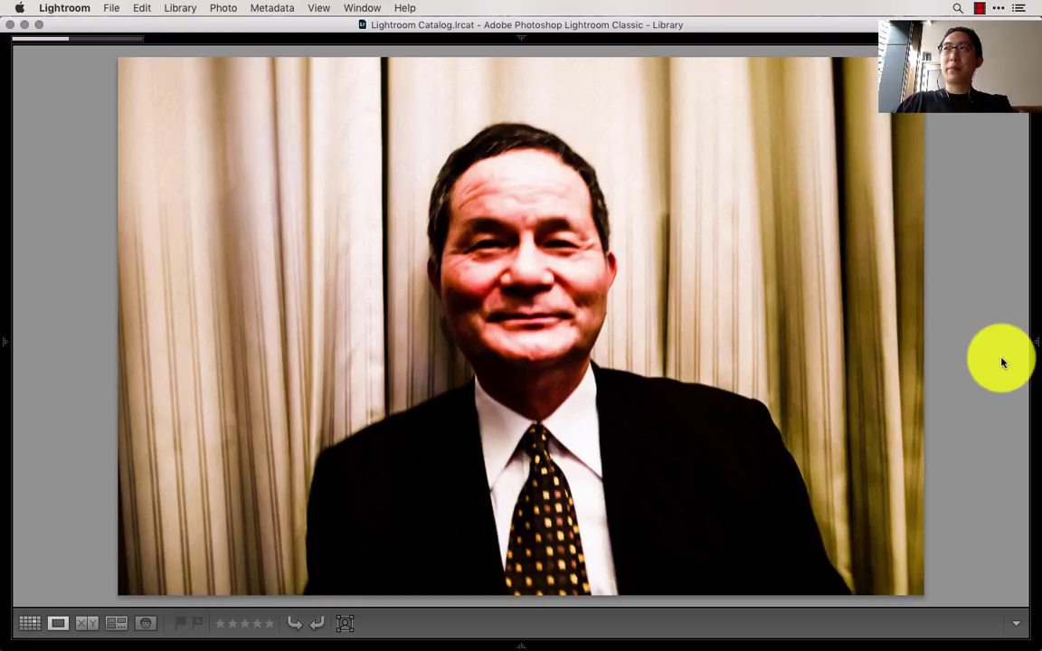
{"action": "key", "text": "Right"}
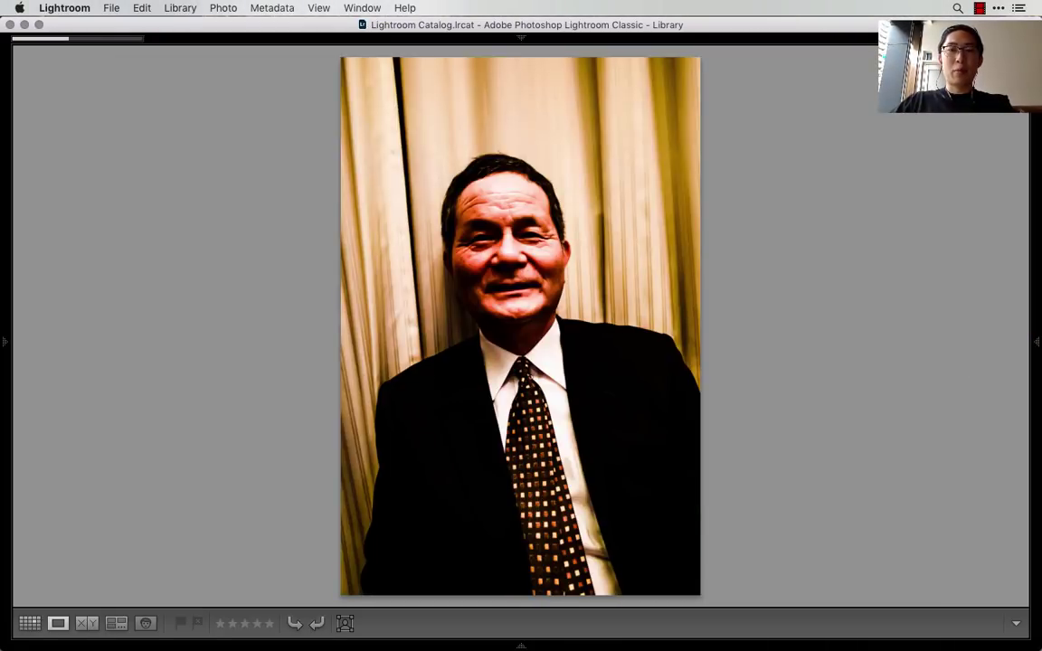
{"action": "key", "text": "Right"}
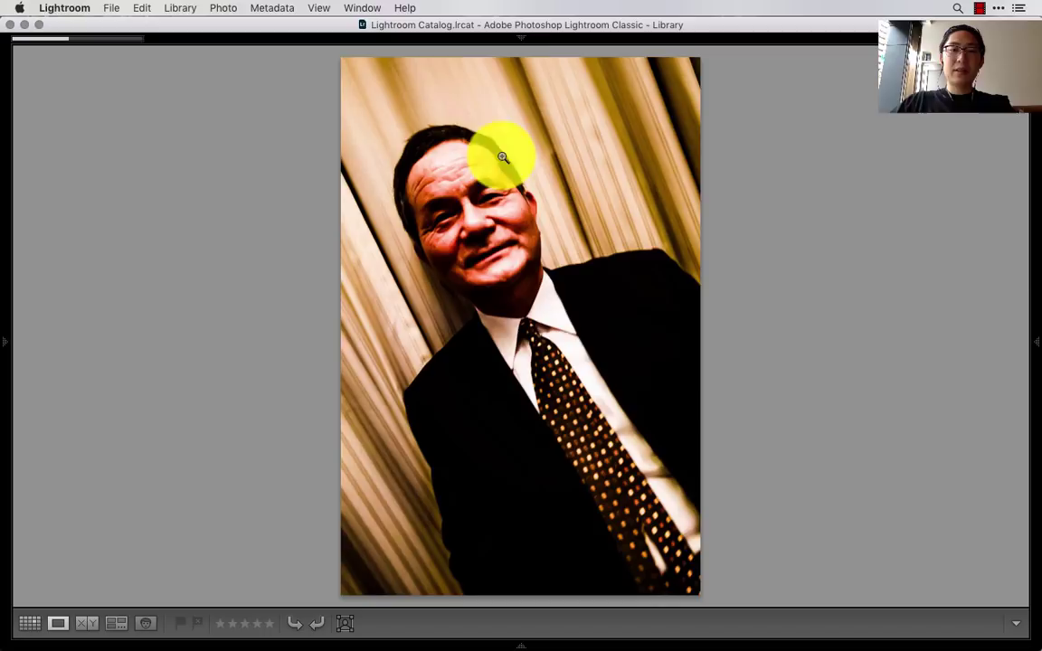
{"action": "key", "text": "Right"}
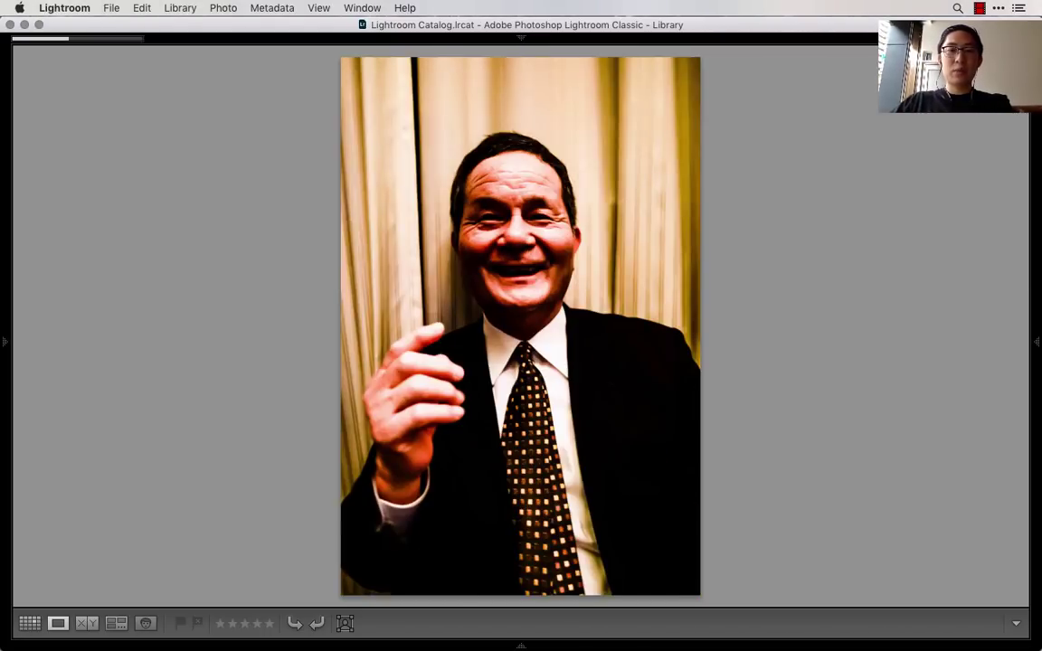
{"action": "key", "text": "p"}
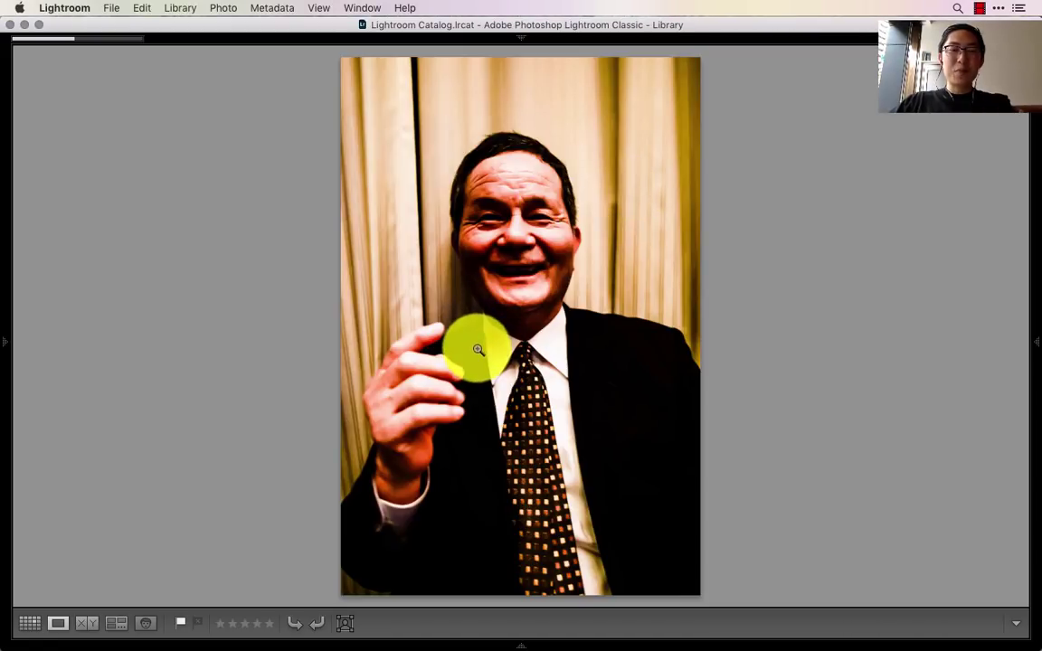
{"action": "key", "text": "p"}
Compare the last vertical portraits of the man and flag the broadly grinning one without a raised hand as a pick
{"action": "key", "text": "Right"}
{"action": "key", "text": "Right"}
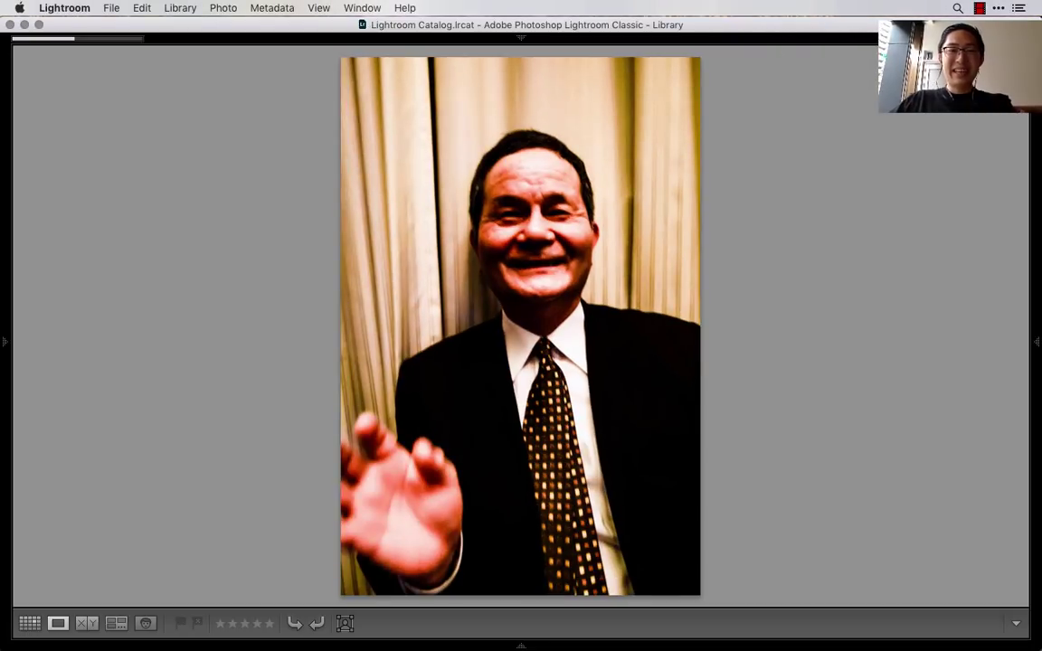
{"action": "key", "text": "Right"}
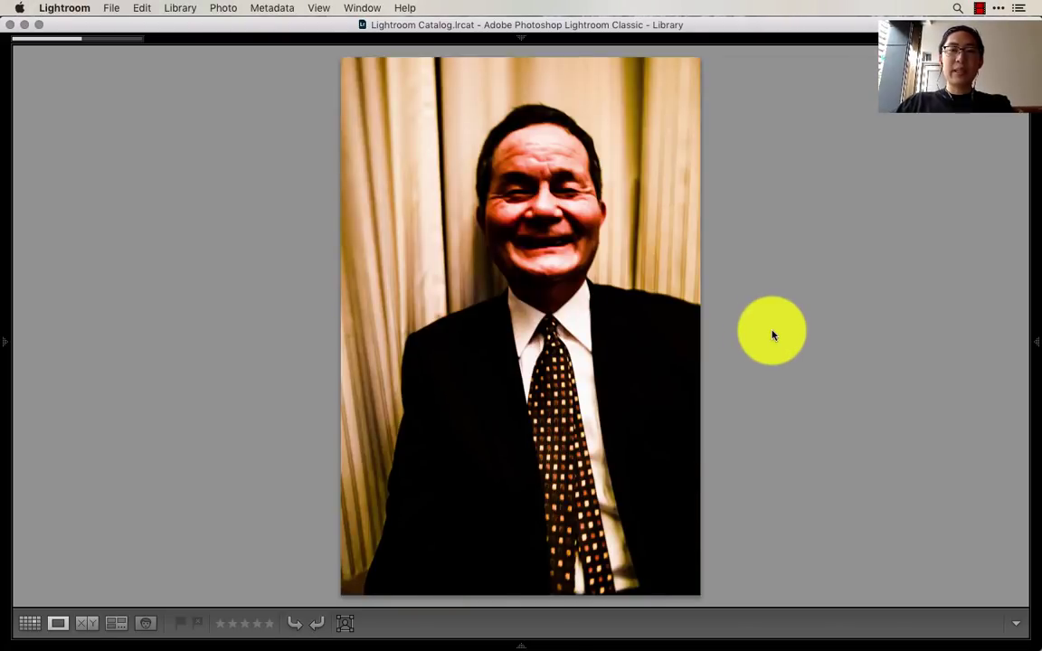
{"action": "key", "text": "Right"}
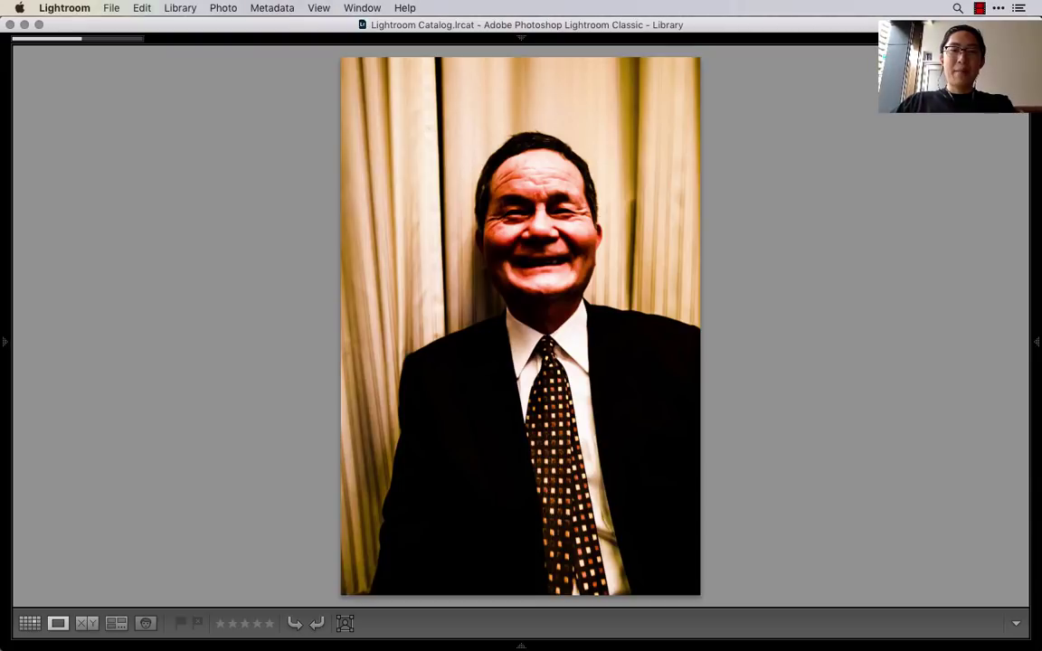
{"action": "key", "text": "Right"}
{"action": "key", "text": "Left"}
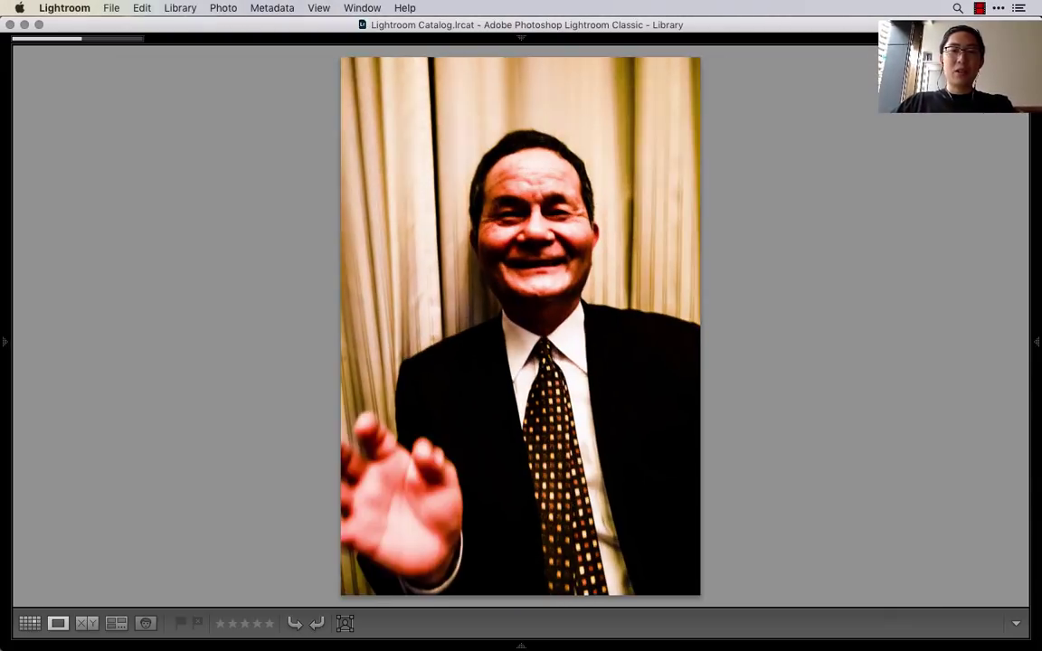
{"action": "key", "text": "p"}
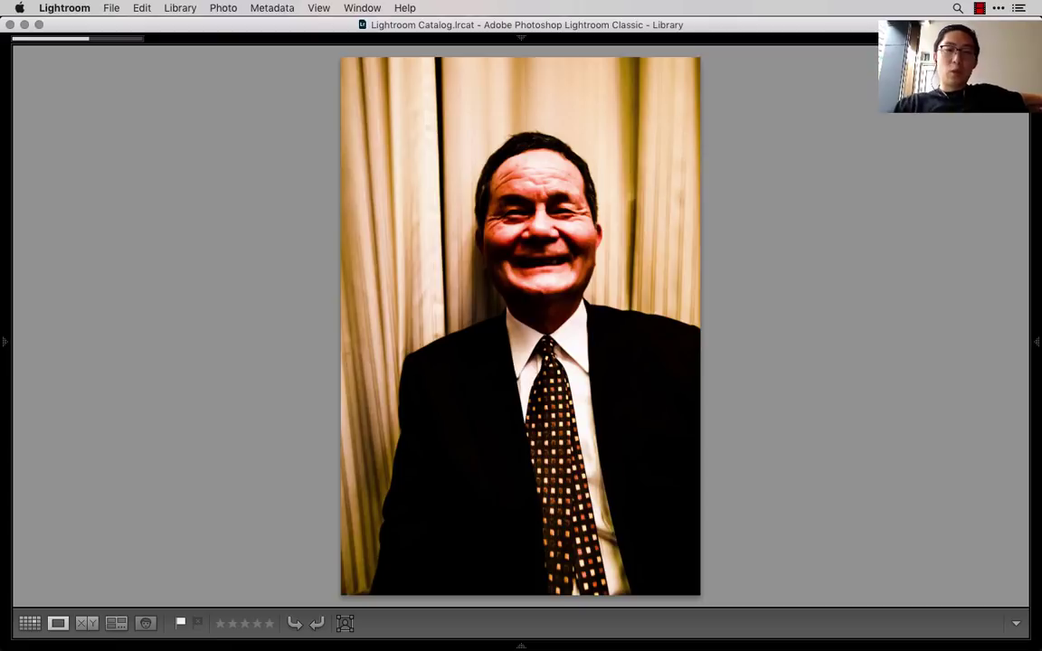
Check the flagged photos in the thumbnail grid, then review the vertical portraits of the man one by one in full-screen preview
{"action": "key", "text": "g"}
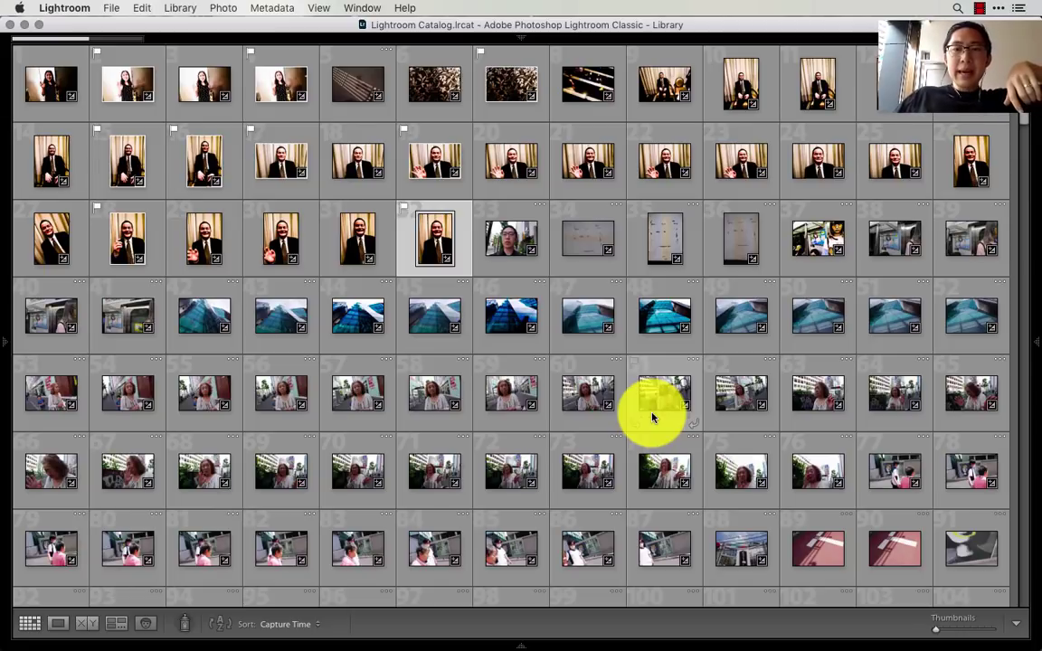
{"action": "key", "text": "e"}
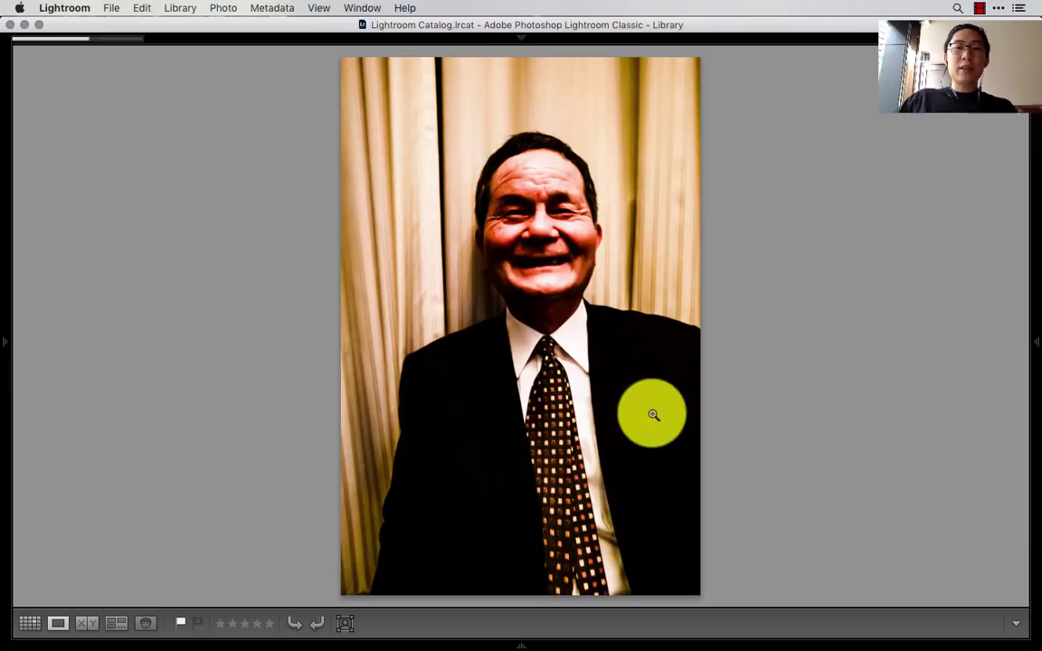
{"action": "key", "text": "f"}
{"action": "key", "text": "Right"}
{"action": "key", "text": "Right"}
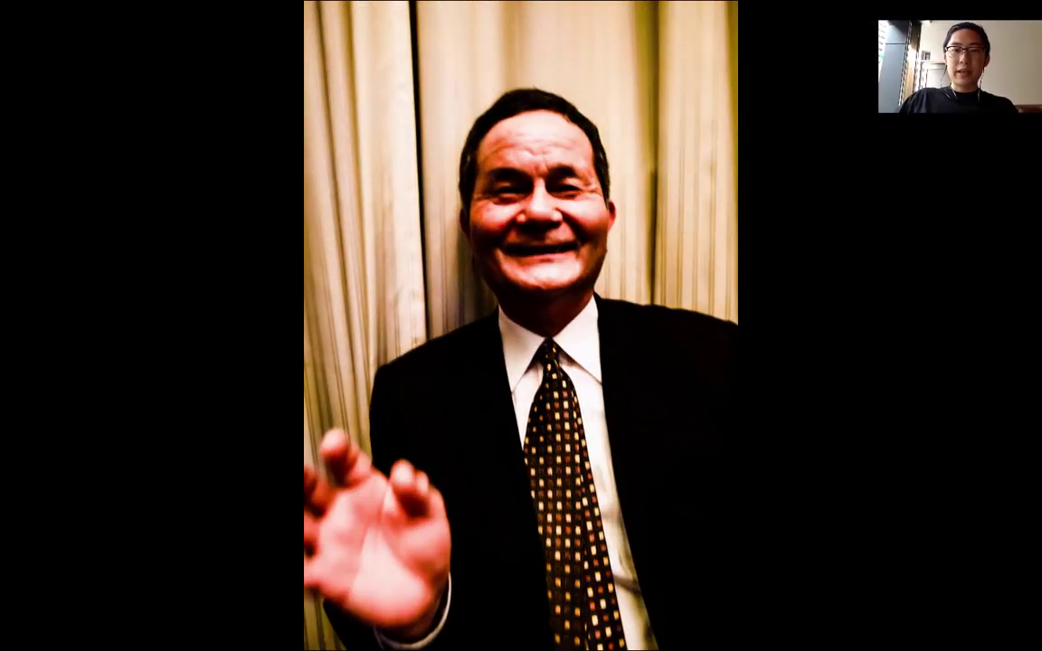
{"action": "key", "text": "Right"}
{"action": "key", "text": "Right"}
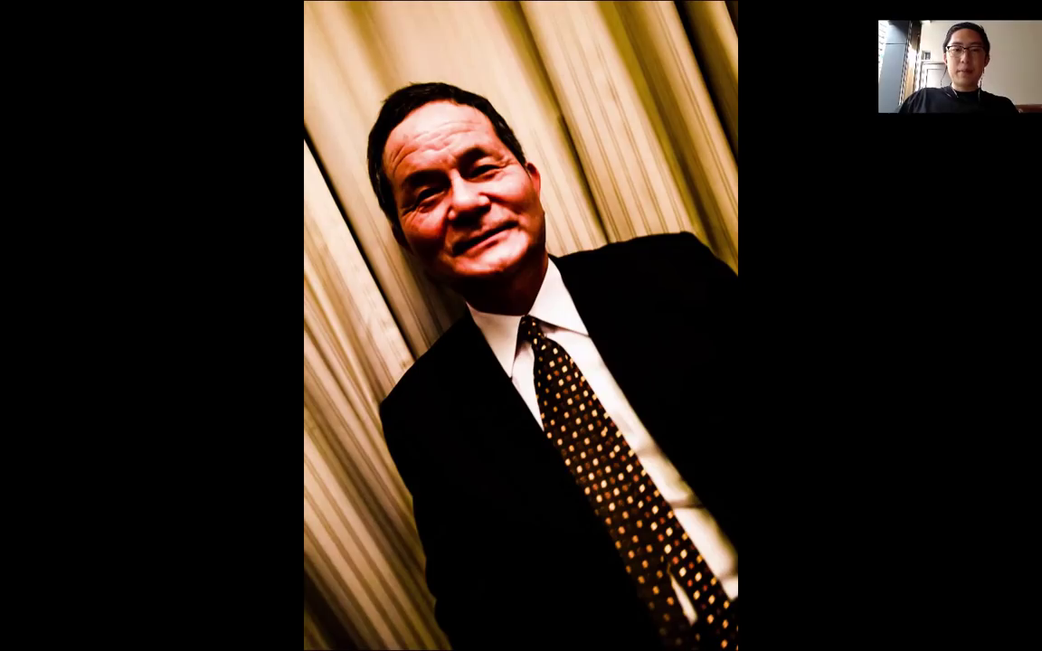
{"action": "key", "text": "Right"}
{"action": "key", "text": "Right"}
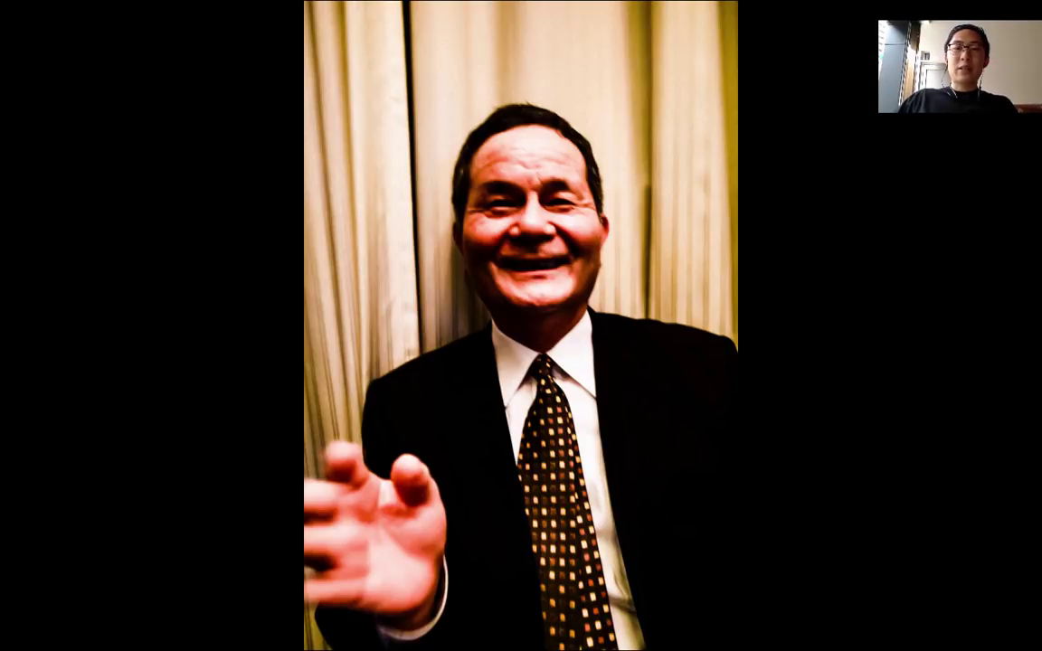
{"action": "left_click", "coordinate": [653, 415]}
{"action": "key", "text": "Right"}
{"action": "key", "text": "Left"}
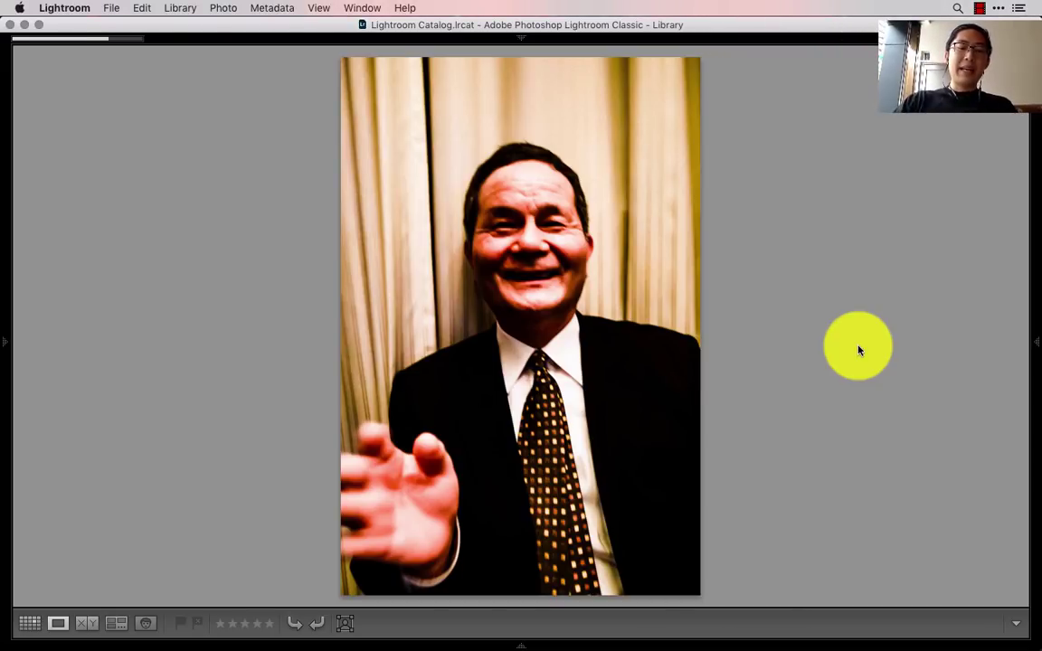
Return to the thumbnail grid, restore the surrounding panels and filter the current import to Flagged photos
{"action": "key", "text": "g"}
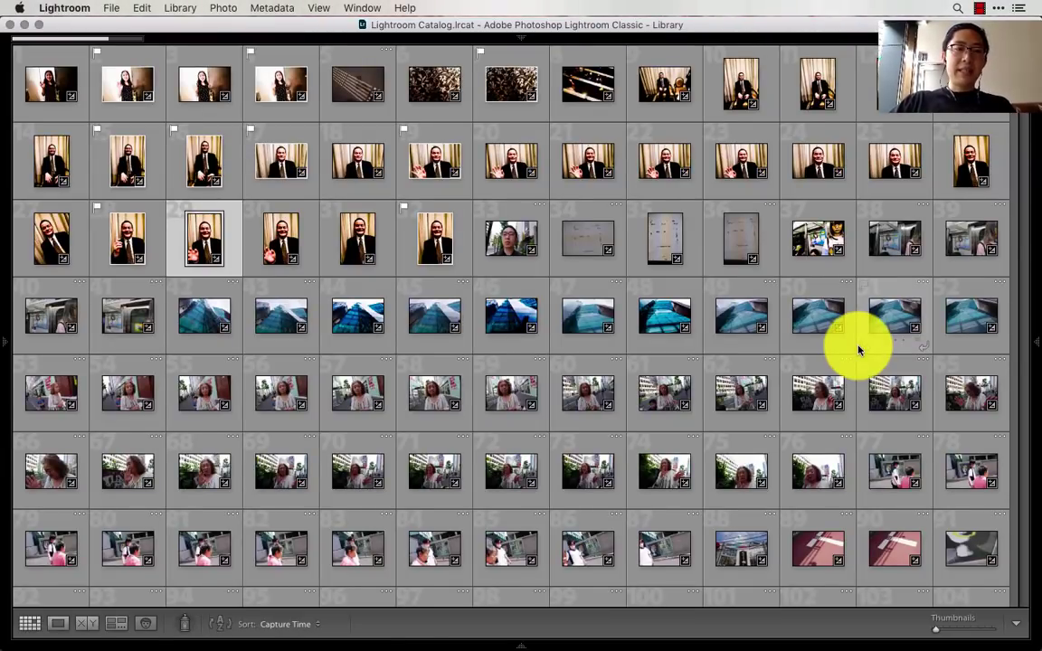
{"action": "key", "text": "shift+Tab"}
{"action": "key", "text": "shift+Tab"}
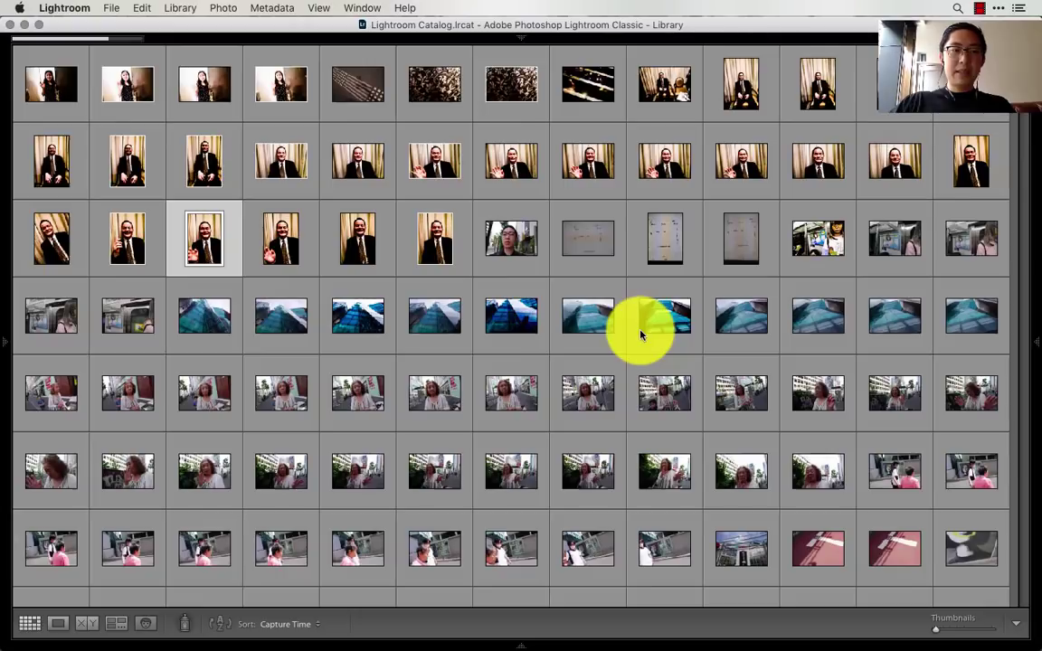
{"action": "key", "text": "shift+Tab"}
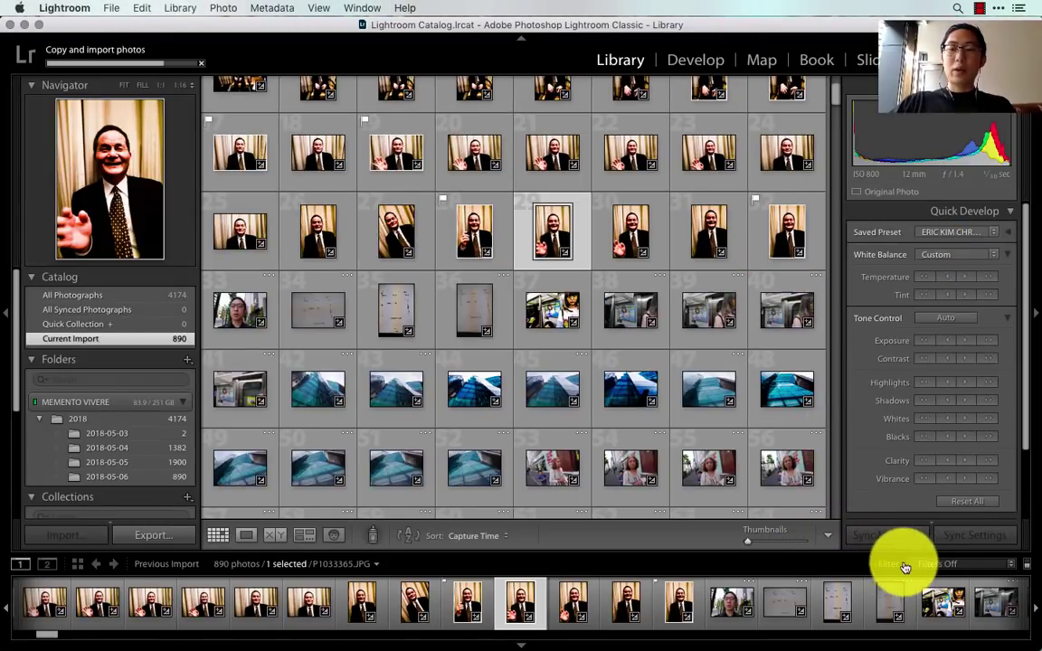
{"action": "left_click", "coordinate": [939, 563]}
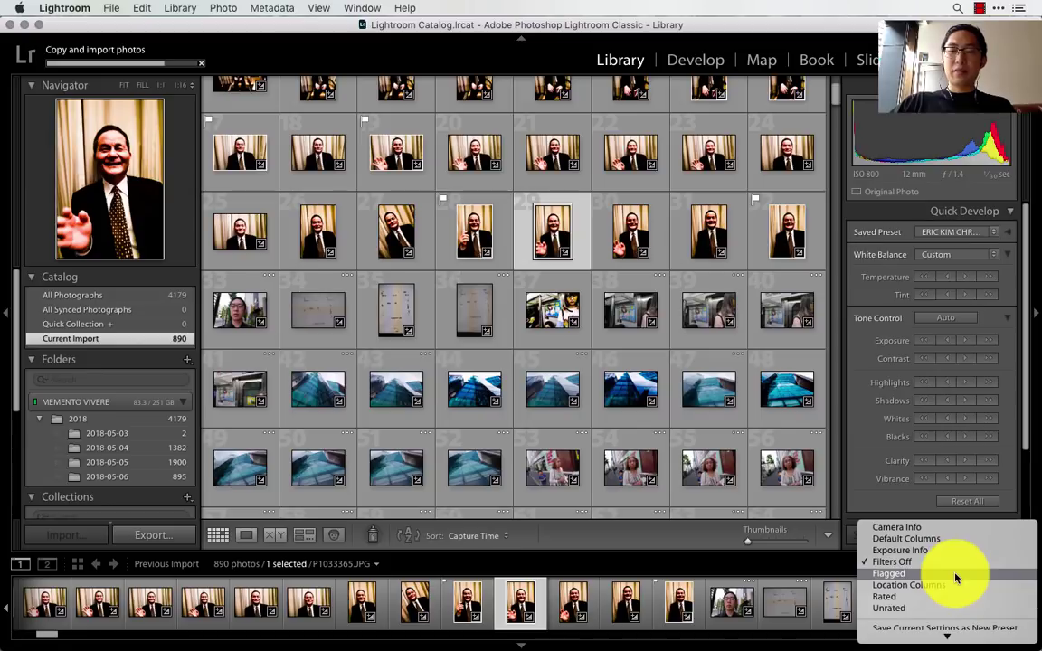
{"action": "left_click", "coordinate": [957, 577]}
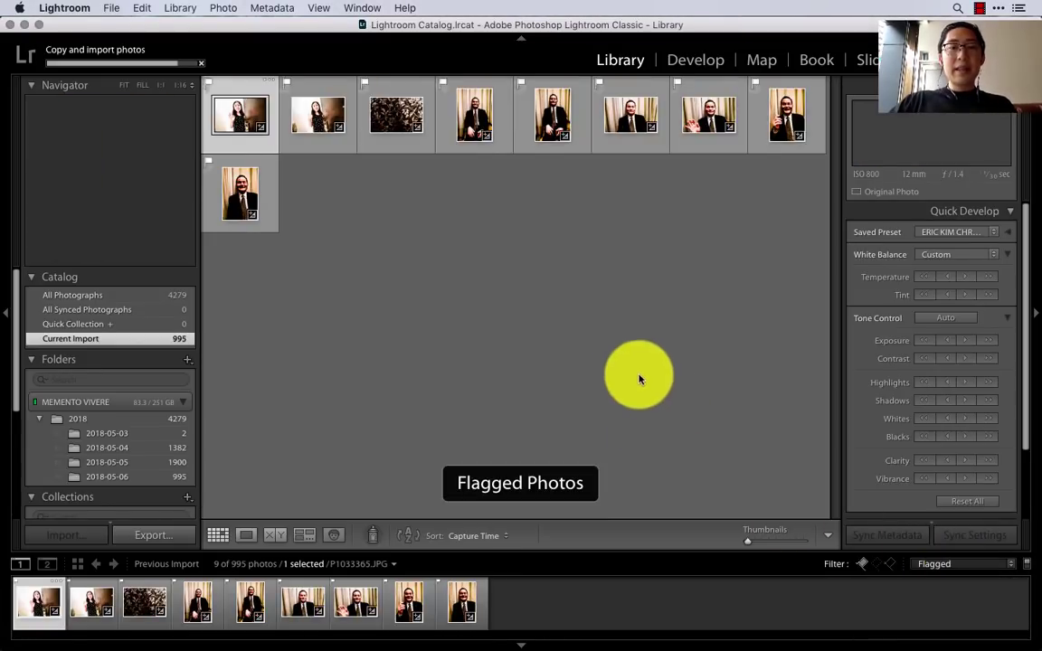
View the flagged photos enlarged, compare the two shots of the waving woman and remove the pick flag from the second one
{"action": "left_click", "coordinate": [633, 372]}
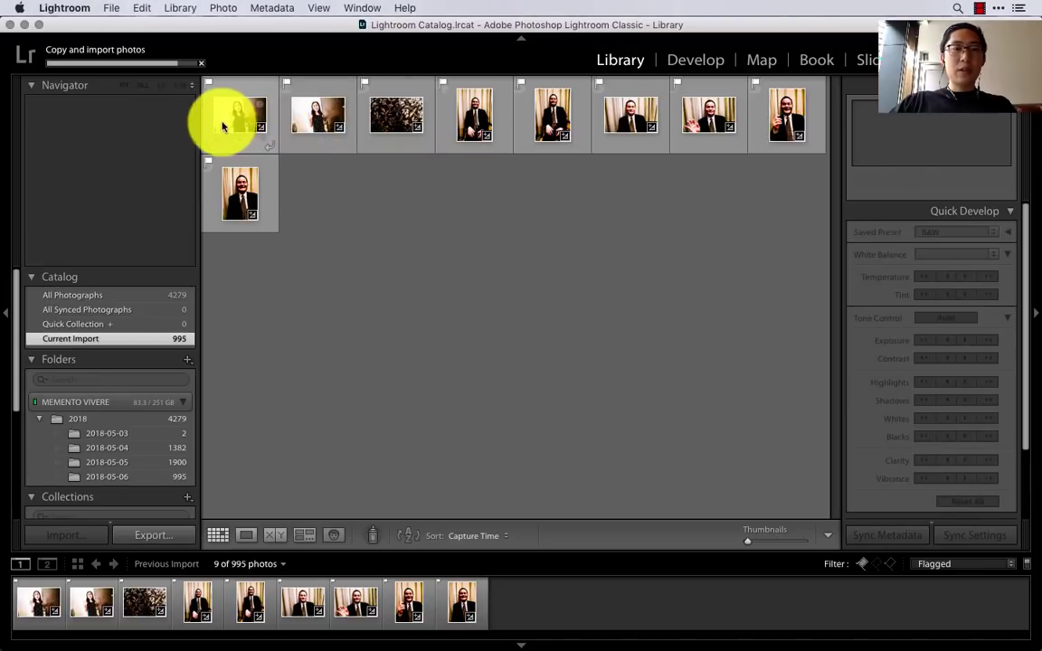
{"action": "left_click", "coordinate": [240, 126]}
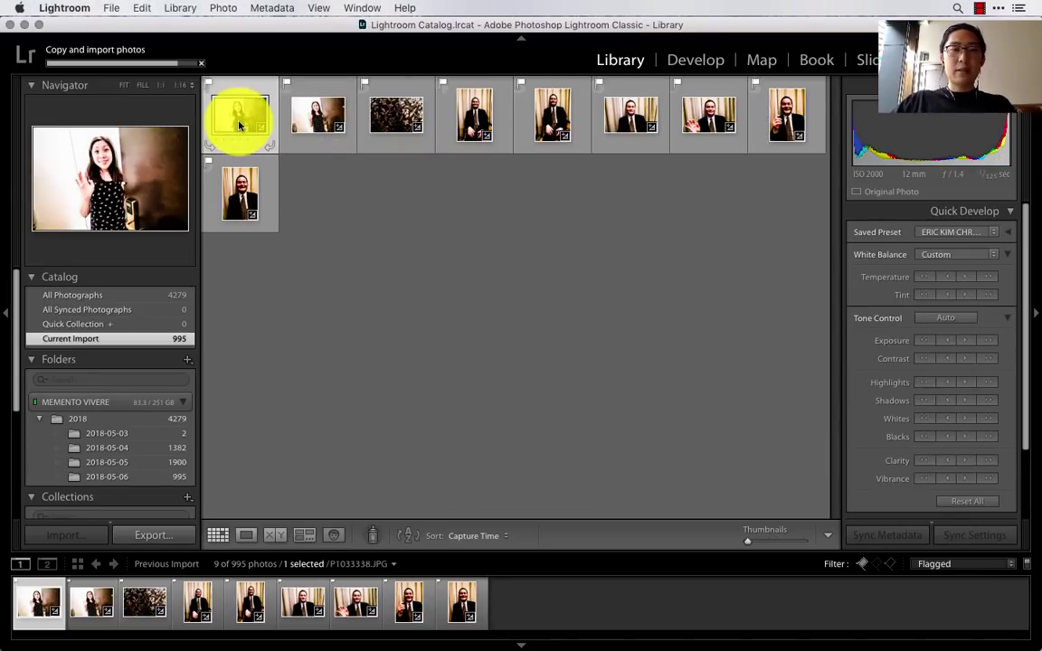
{"action": "double_click", "coordinate": [240, 126]}
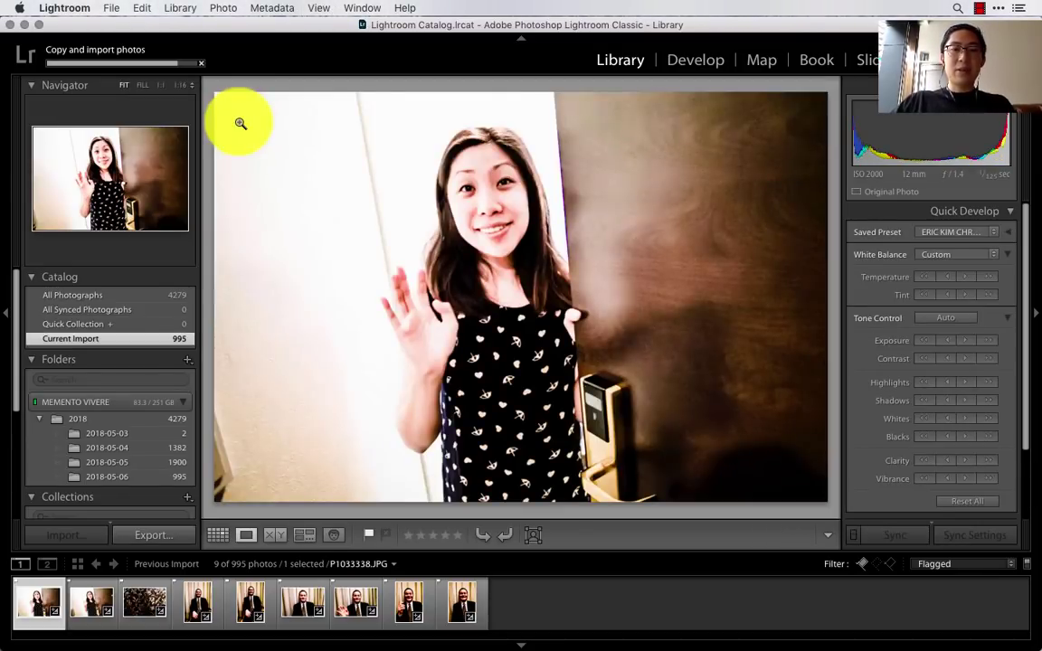
{"action": "key", "text": "Right"}
{"action": "key", "text": "Right"}
{"action": "key", "text": "Left"}
{"action": "key", "text": "Left"}
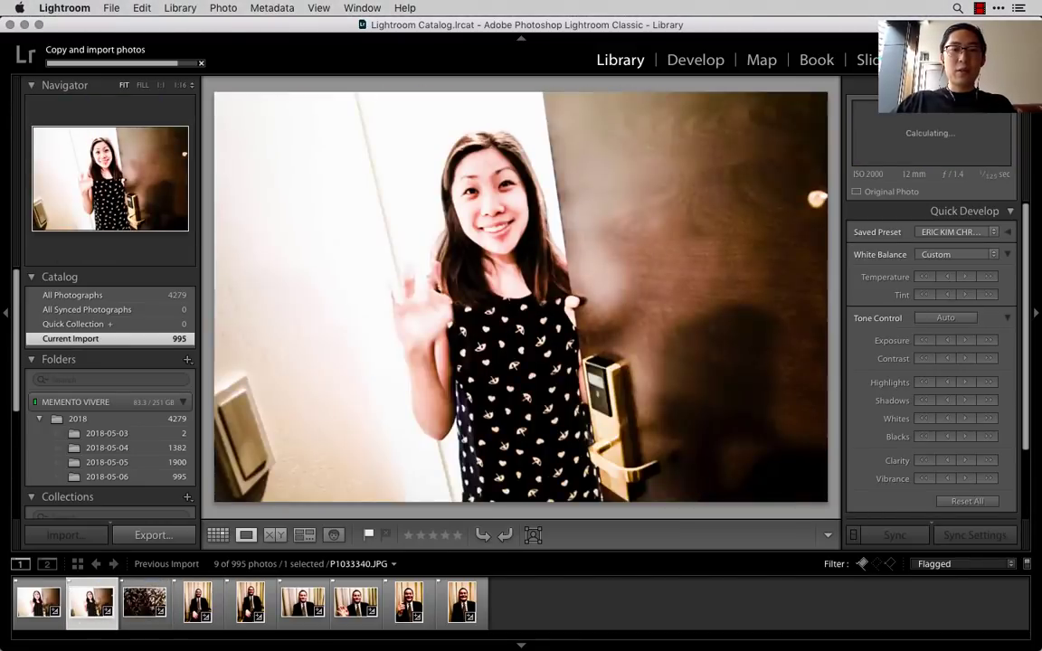
{"action": "key", "text": "Right"}
{"action": "key", "text": "Left"}
{"action": "key", "text": "Right"}
{"action": "key", "text": "Left"}
{"action": "key", "text": "Right"}
{"action": "key", "text": "Left"}
{"action": "key", "text": "Right"}
{"action": "key", "text": "Left"}
{"action": "key", "text": "Right"}
{"action": "key", "text": "Left"}
{"action": "key", "text": "Right"}
{"action": "key", "text": "Left"}
{"action": "key", "text": "Right"}
{"action": "key", "text": "Left"}
{"action": "key", "text": "Right"}
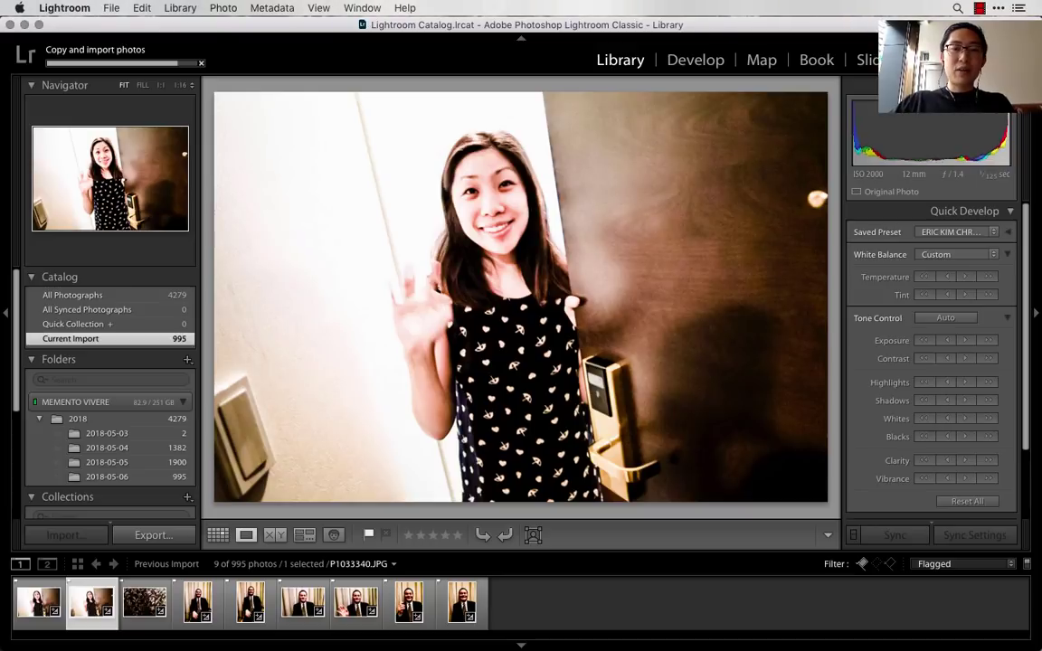
{"action": "key", "text": "u"}
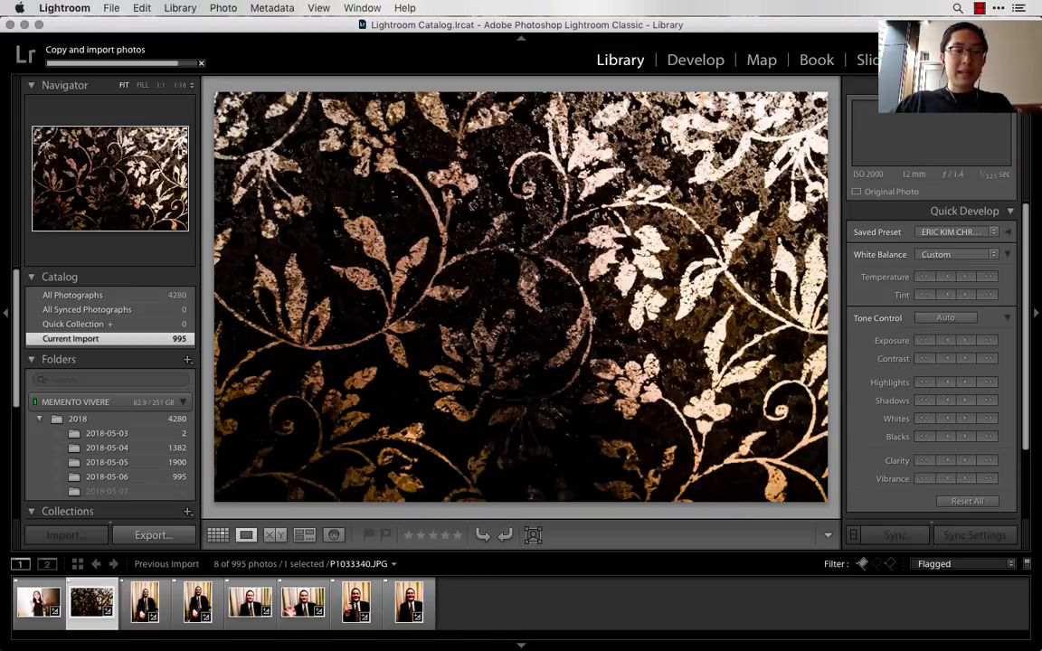
Go through the flagged pattern shot and portraits of the man, examining each seated, horizontal and close vertical portrait
{"action": "key", "text": "Right"}
{"action": "key", "text": "Right"}
{"action": "key", "text": "Right"}
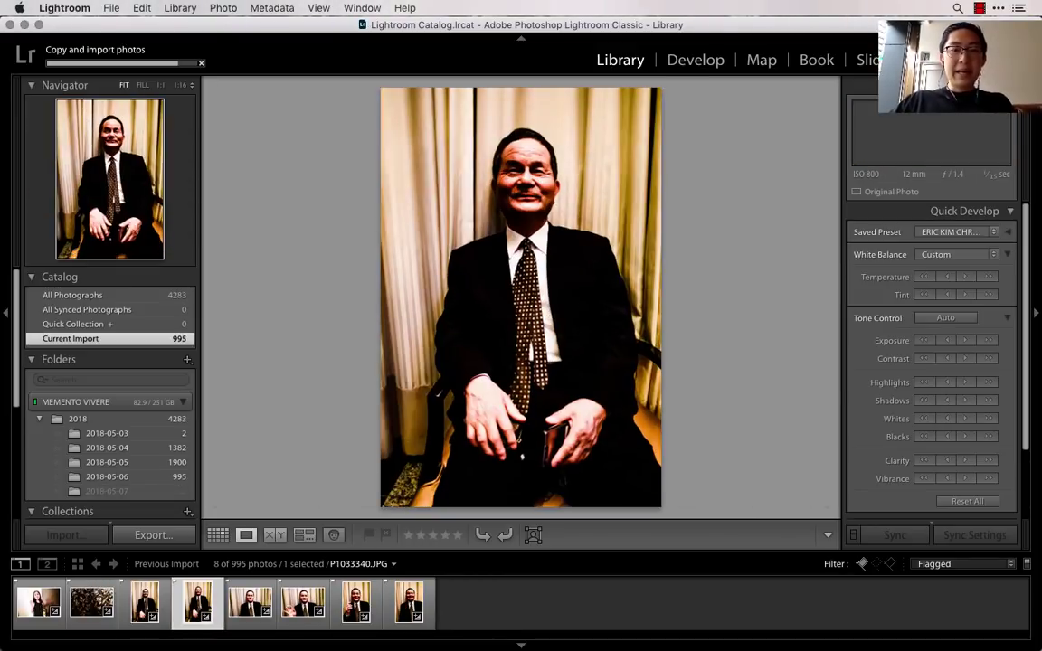
{"action": "key", "text": "Right"}
{"action": "key", "text": "Right"}
{"action": "key", "text": "Right"}
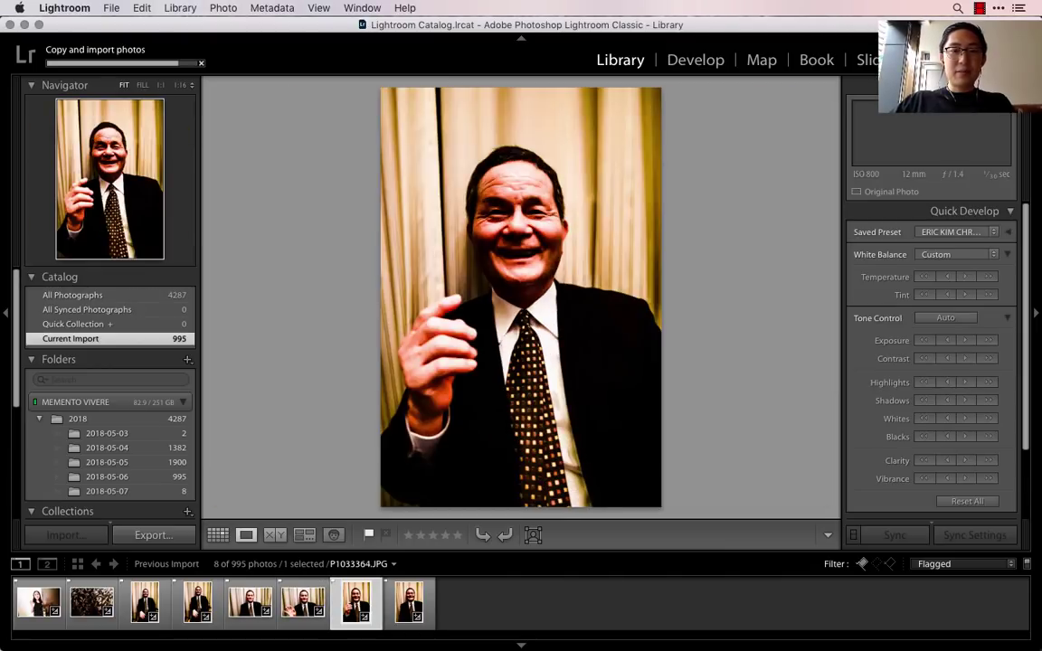
{"action": "key", "text": "Left"}
{"action": "key", "text": "Left"}
{"action": "key", "text": "Left"}
{"action": "key", "text": "Left"}
{"action": "key", "text": "Left"}
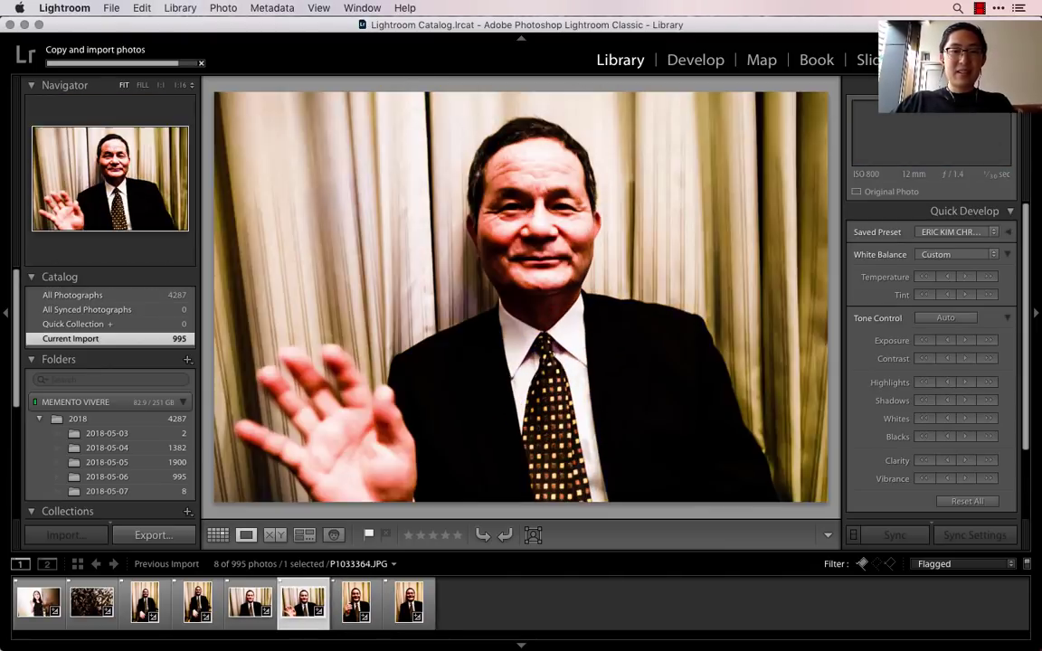
{"action": "key", "text": "Right"}
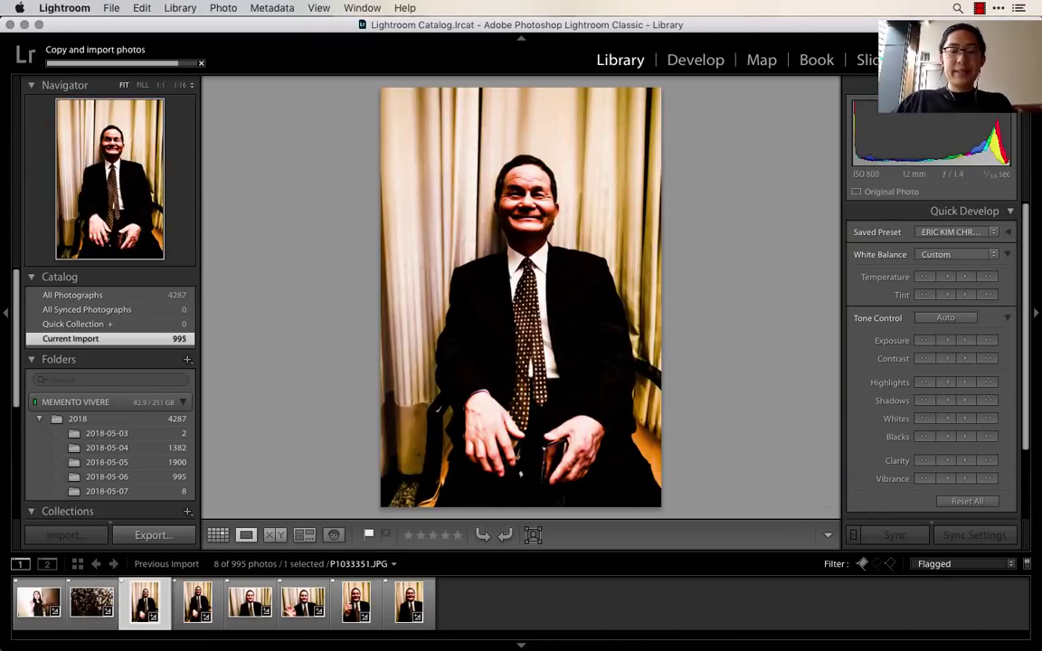
{"action": "key", "text": "Right"}
{"action": "key", "text": "Right"}
{"action": "key", "text": "Right"}
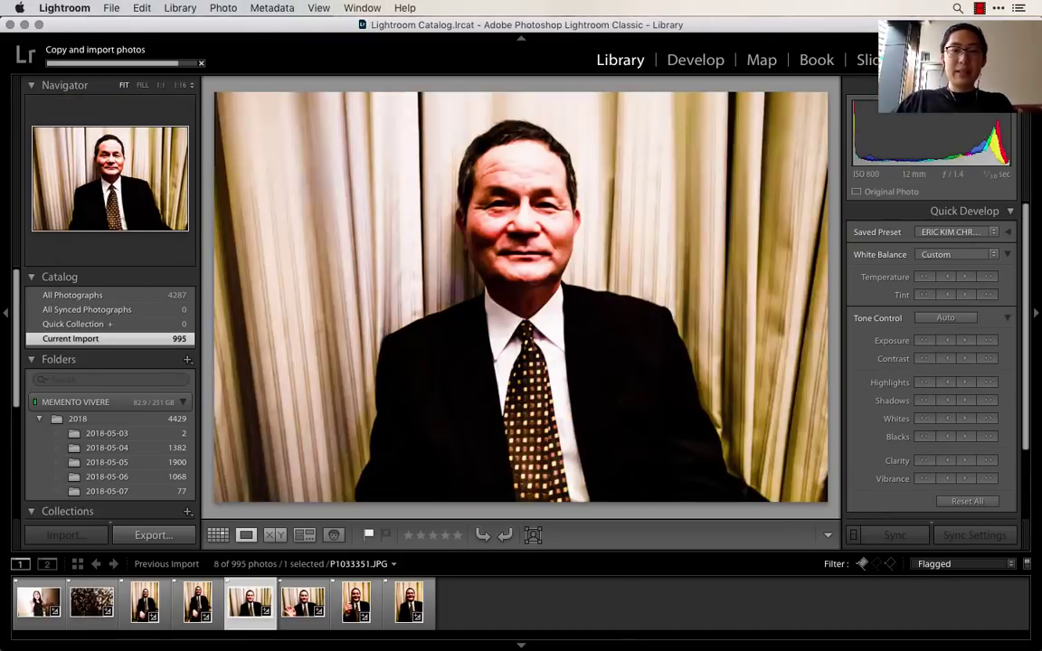
{"action": "key", "text": "Right"}
{"action": "key", "text": "Right"}
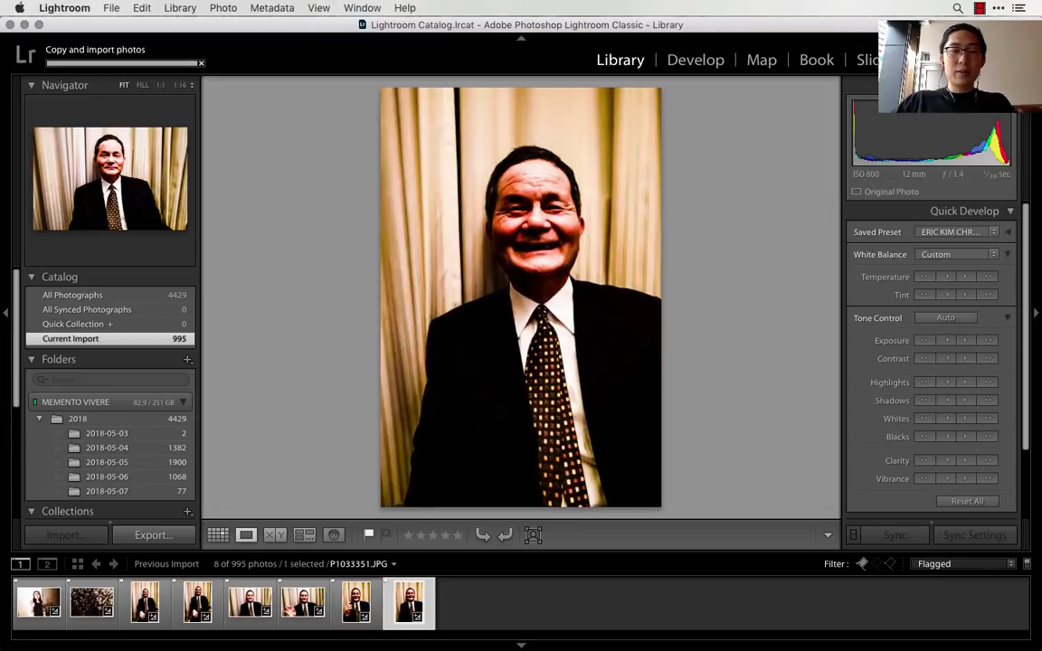
Compare the horizontal portraits of the man, with and without the raised hand, against the neighbouring vertical portraits
{"action": "key", "text": "Left"}
{"action": "key", "text": "Left"}
{"action": "key", "text": "Left"}
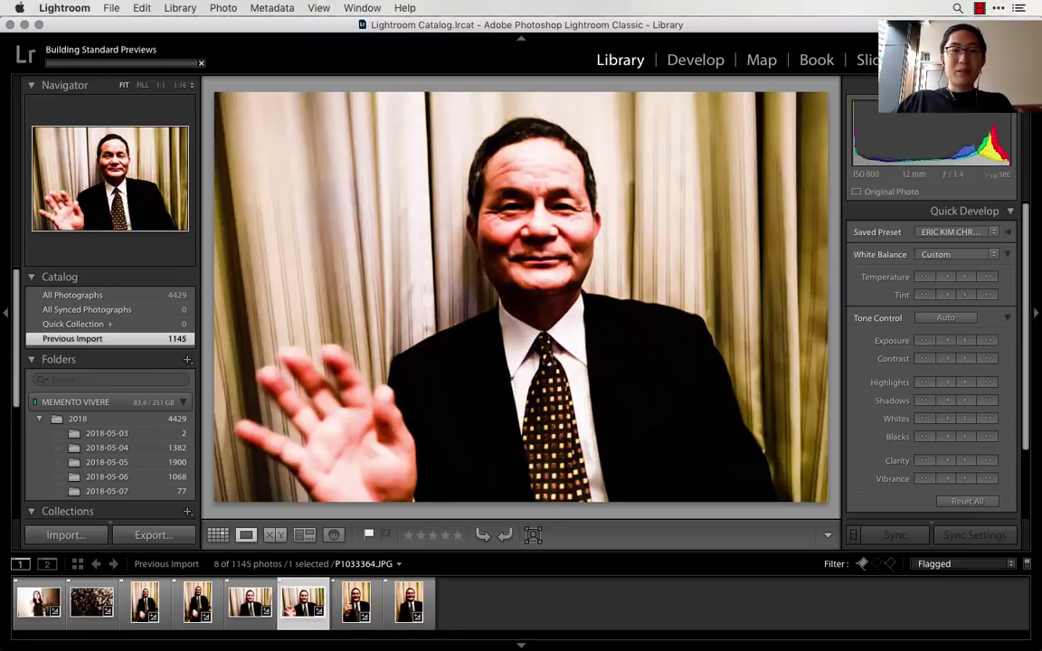
{"action": "key", "text": "Left"}
{"action": "key", "text": "Left"}
{"action": "key", "text": "Right"}
{"action": "key", "text": "Right"}
{"action": "key", "text": "Left"}
{"action": "key", "text": "Left"}
{"action": "key", "text": "Right"}
{"action": "key", "text": "Right"}
{"action": "key", "text": "Right"}
{"action": "key", "text": "Right"}
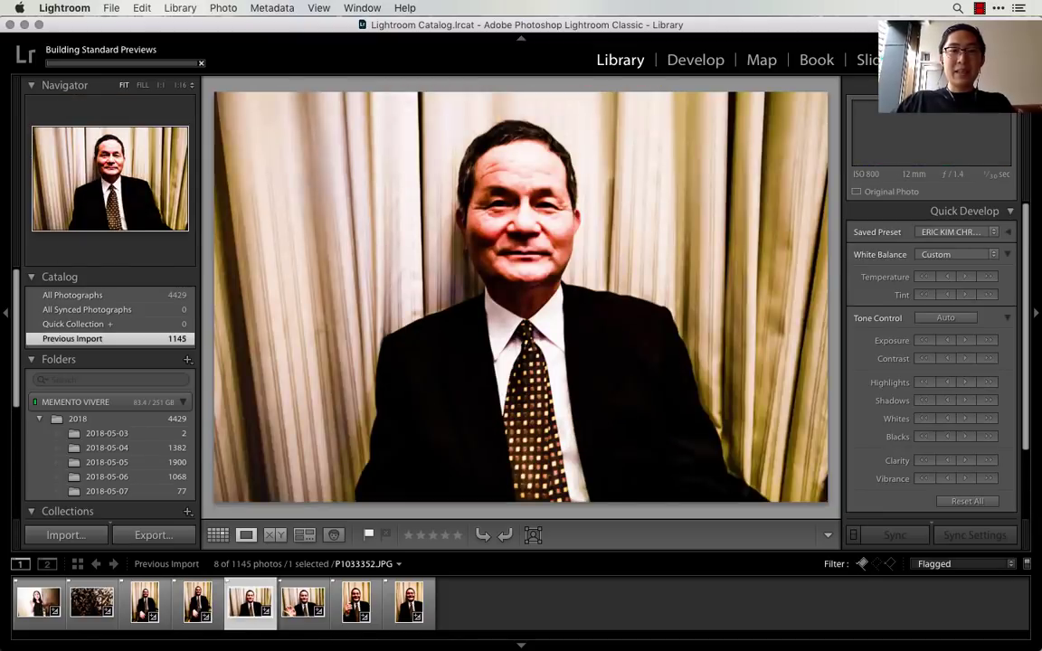
Compare the laughing man with his hand raised to the broadly grinning portrait, and remove the flag from the grinning one
{"action": "key", "text": "Right"}
{"action": "key", "text": "Left"}
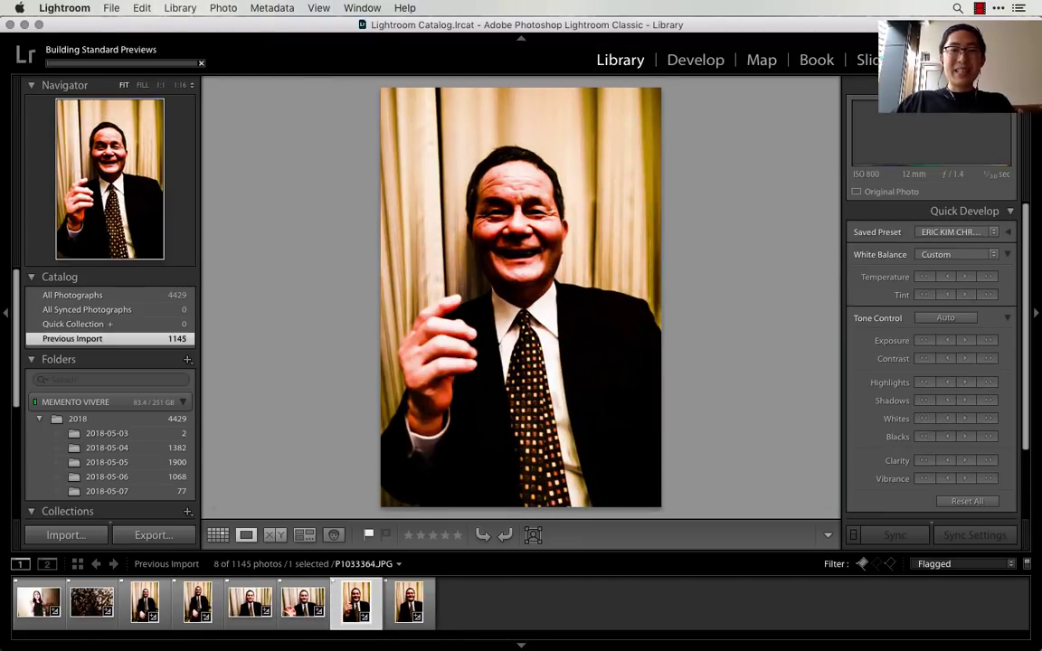
{"action": "key", "text": "Right"}
{"action": "key", "text": "Left"}
{"action": "key", "text": "Left"}
{"action": "key", "text": "Right"}
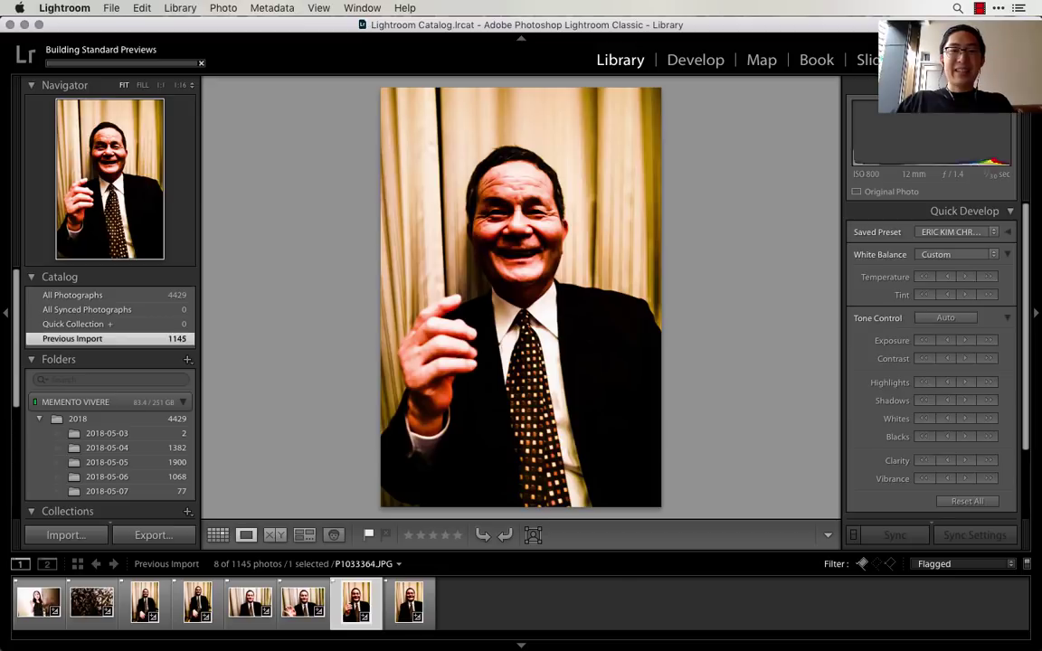
{"action": "key", "text": "Right"}
{"action": "key", "text": "u"}
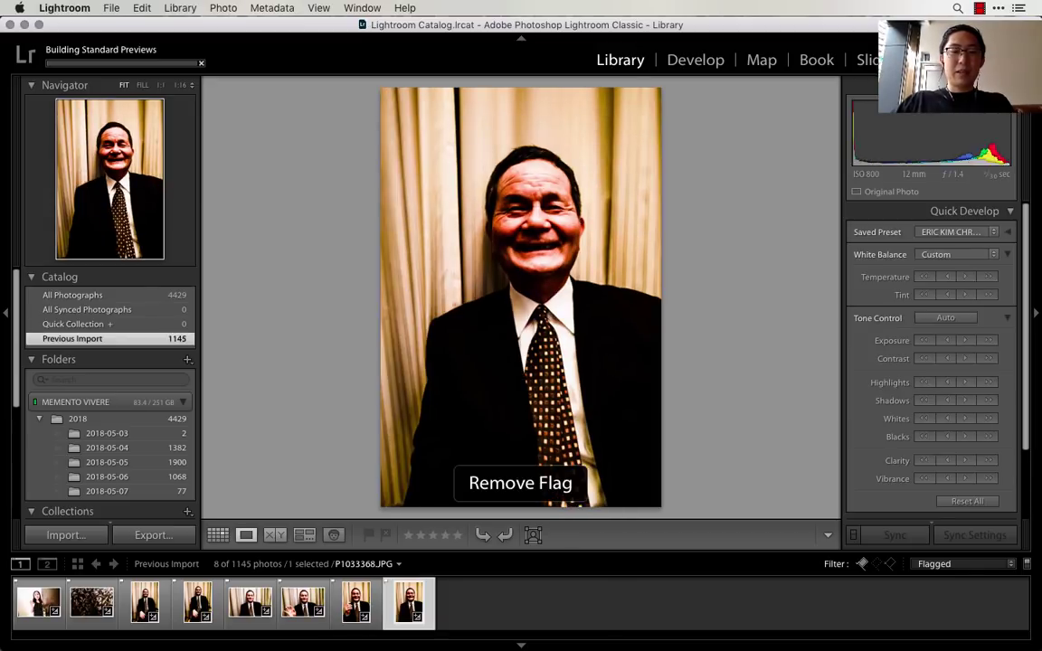
Remove the flags from both seated portraits and both horizontal portraits of the man, keeping the laughing portrait with the raised hand flagged
{"action": "key", "text": "Left"}
{"action": "key", "text": "Left"}
{"action": "key", "text": "Left"}
{"action": "key", "text": "Left"}
{"action": "key", "text": "Left"}
{"action": "key", "text": "u"}
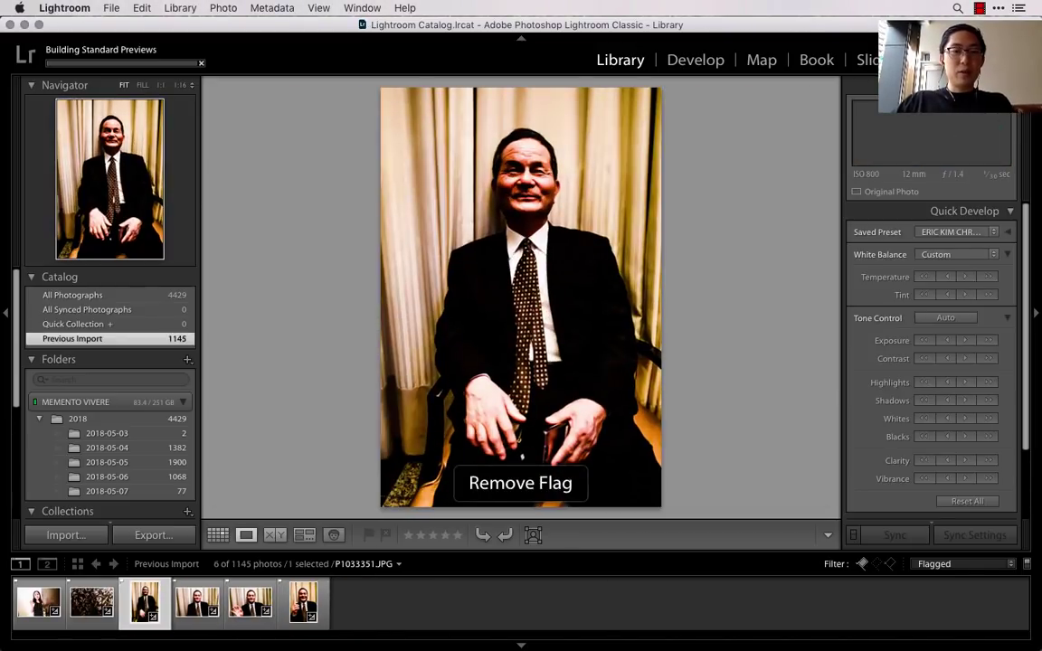
{"action": "key", "text": "Right"}
{"action": "key", "text": "u"}
{"action": "key", "text": "Right"}
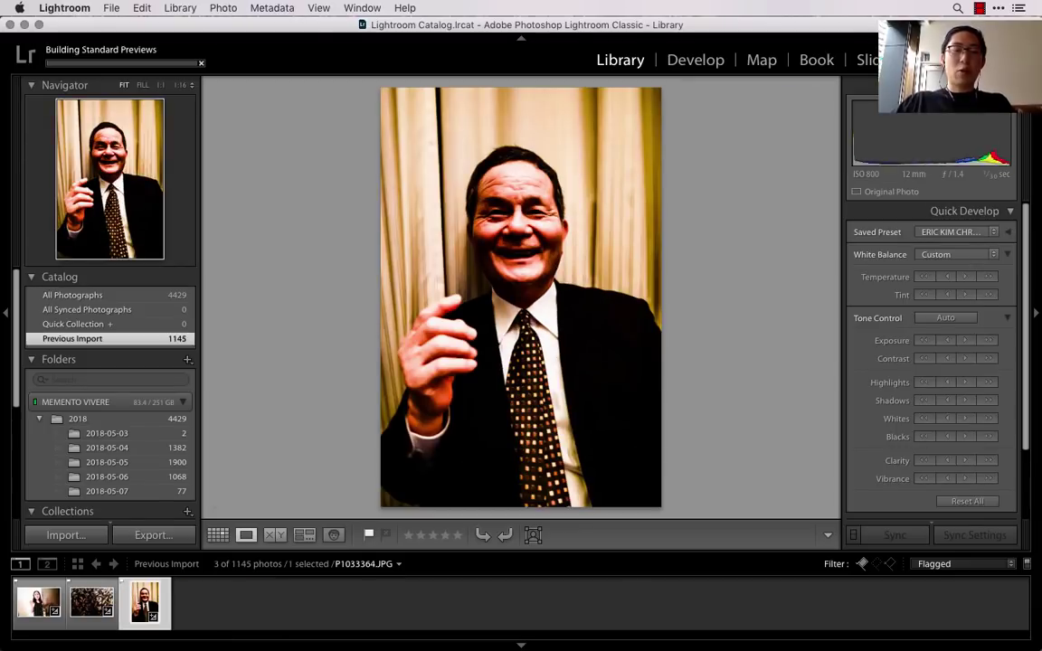
Try raising the exposure of the laughing man's portrait to about +0.40 in Develop, and reset it to 0.00
{"action": "key", "text": "F2"}
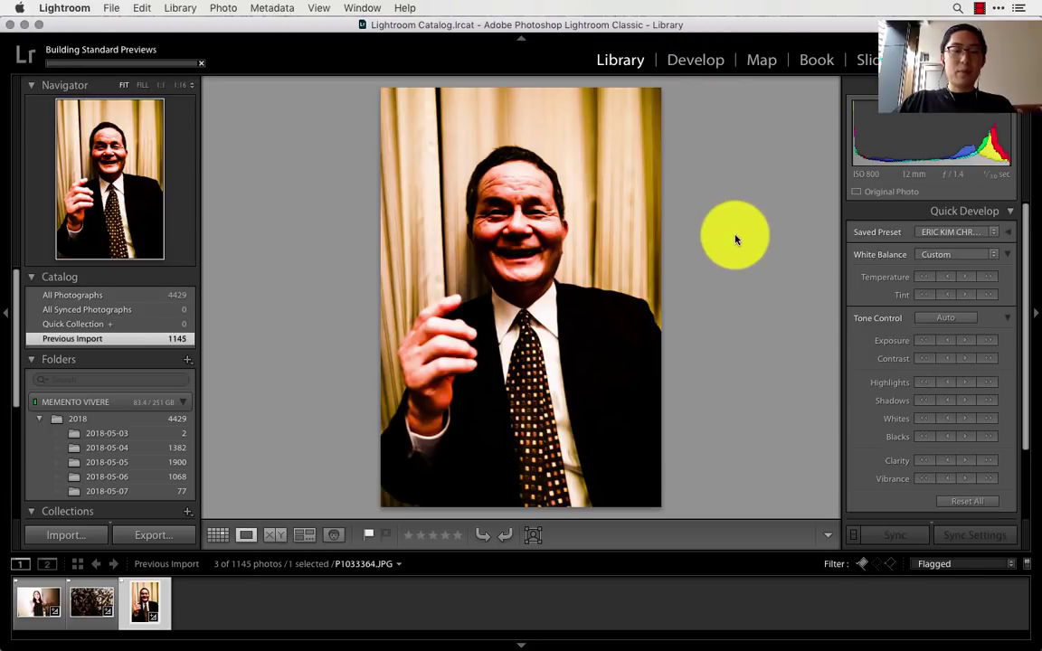
{"action": "key", "text": "z"}
{"action": "key", "text": "d"}
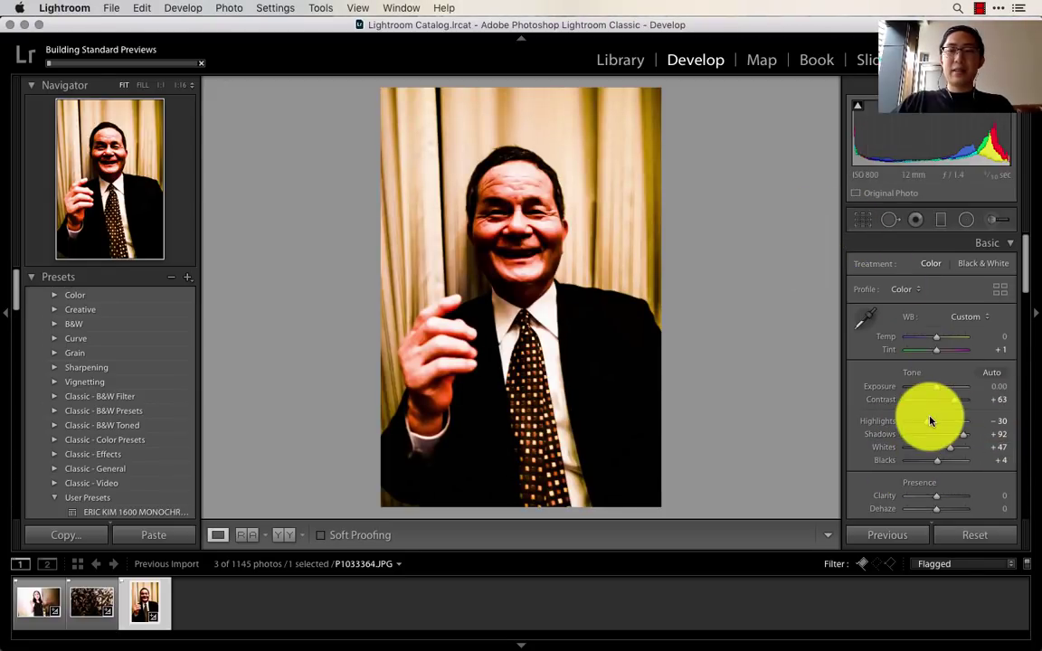
{"action": "left_click", "coordinate": [935, 388]}
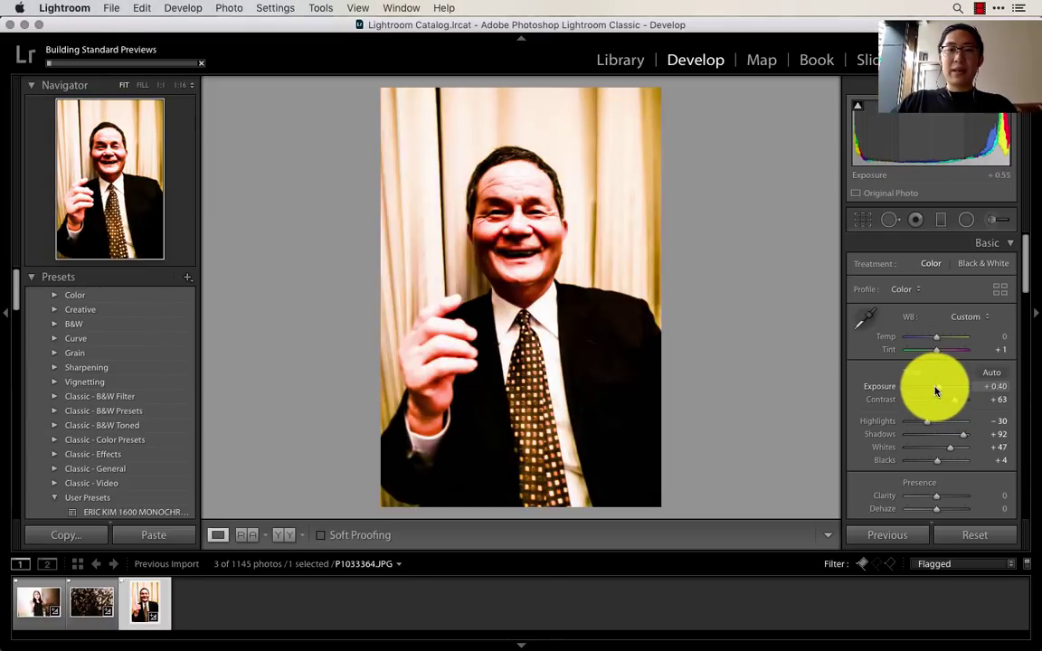
{"action": "left_click", "coordinate": [935, 388]}
{"action": "double_click", "coordinate": [935, 388]}
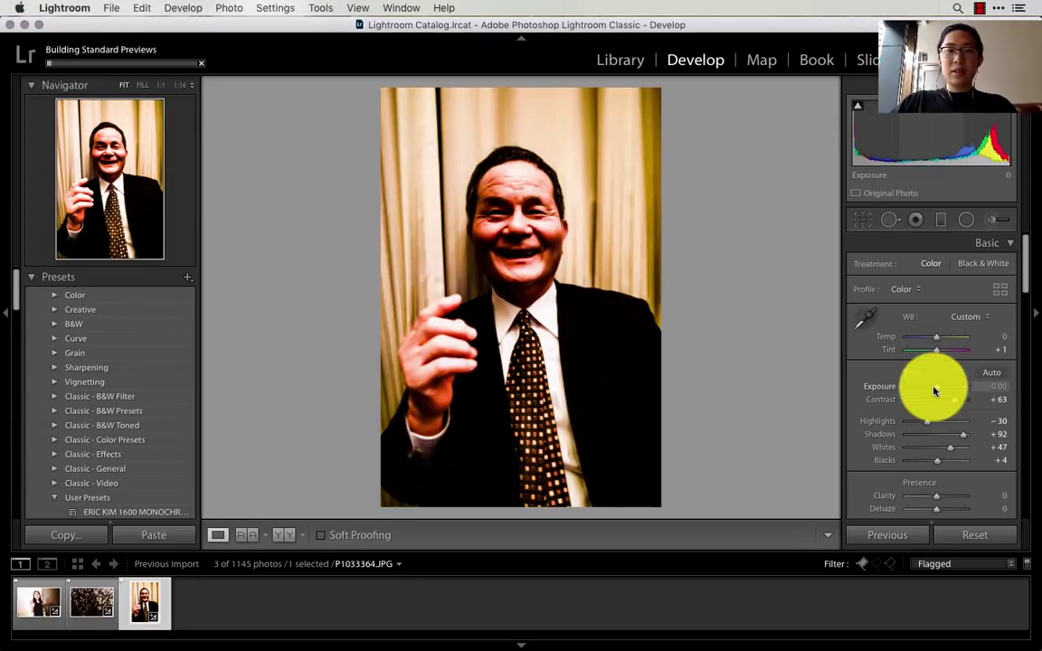
{"action": "left_click", "coordinate": [934, 389]}
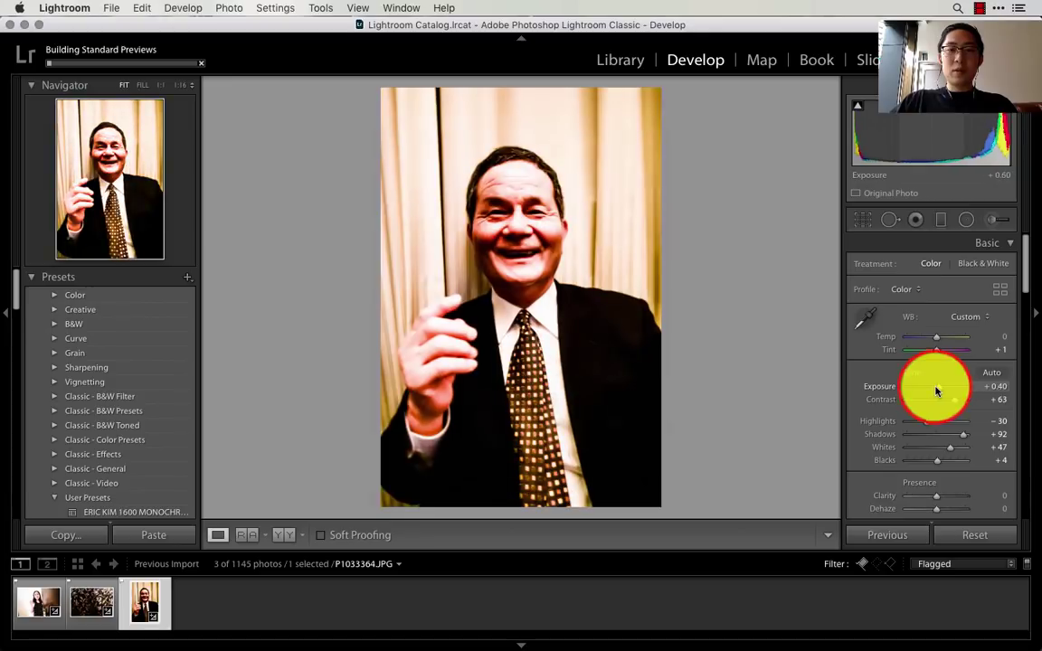
{"action": "double_click", "coordinate": [936, 389]}
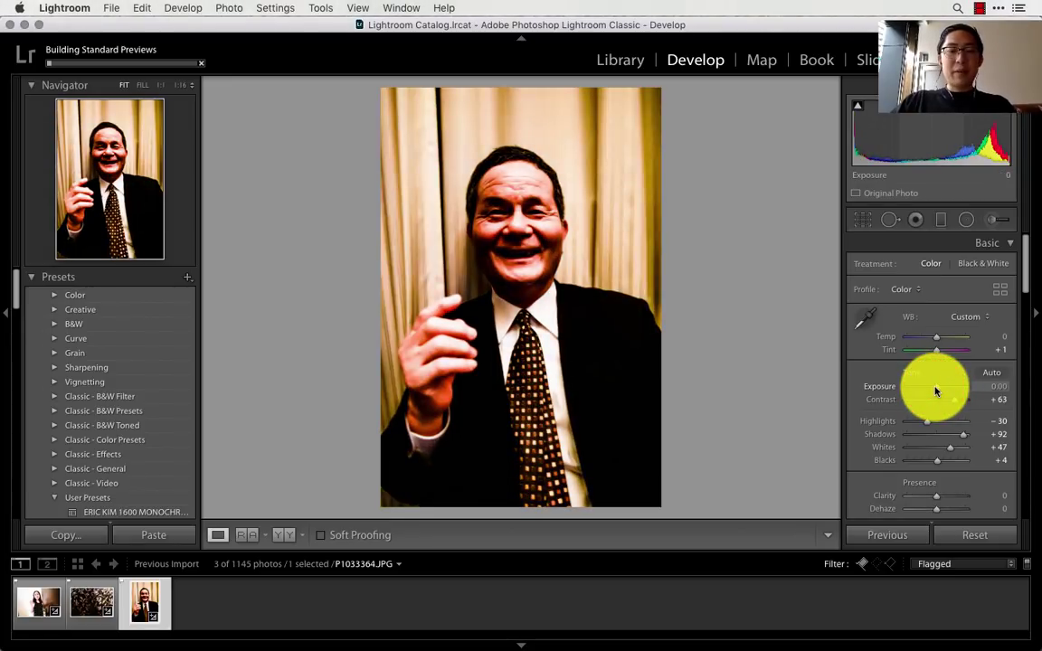
Try a one-step exposure increase on the laughing man's portrait with Quick Develop in the Library, and reverse it
{"action": "left_click", "coordinate": [620, 56]}
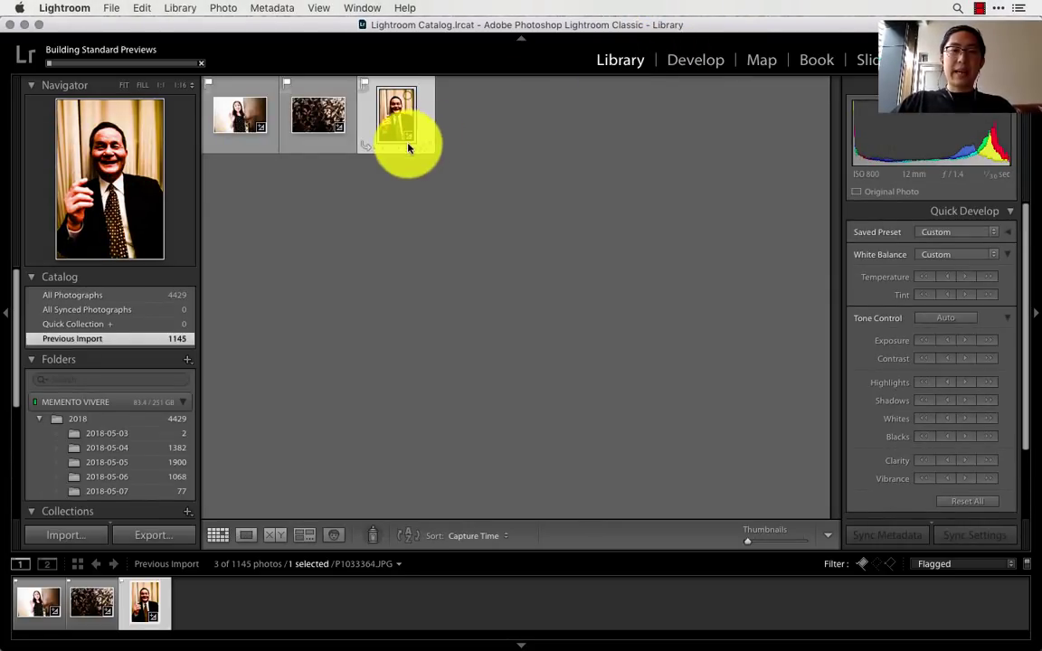
{"action": "key", "text": "e"}
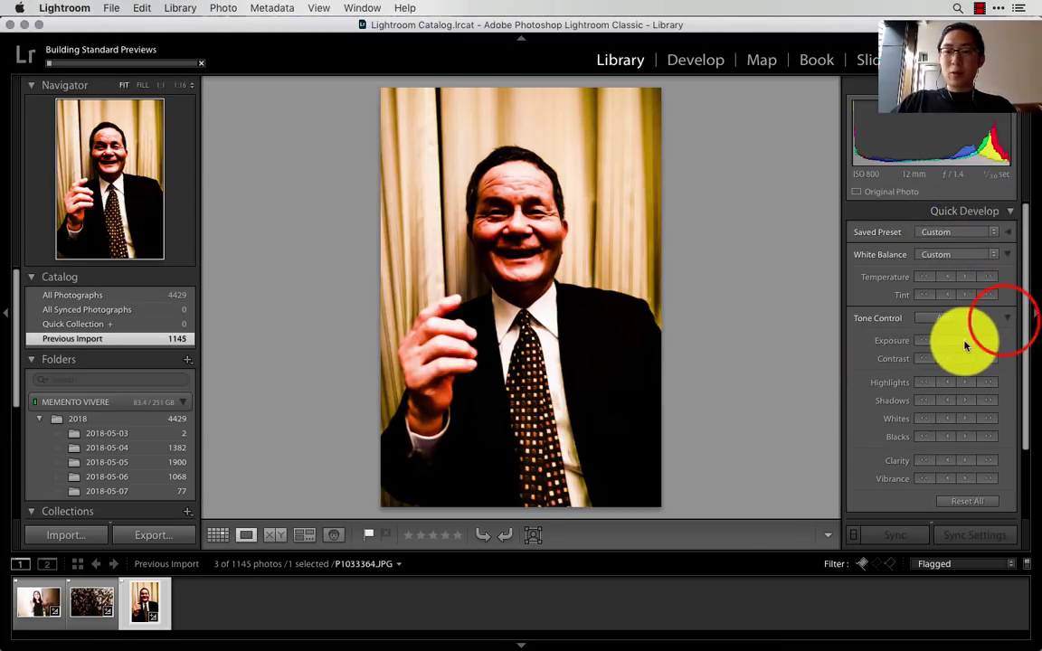
{"action": "left_click", "coordinate": [1006, 319]}
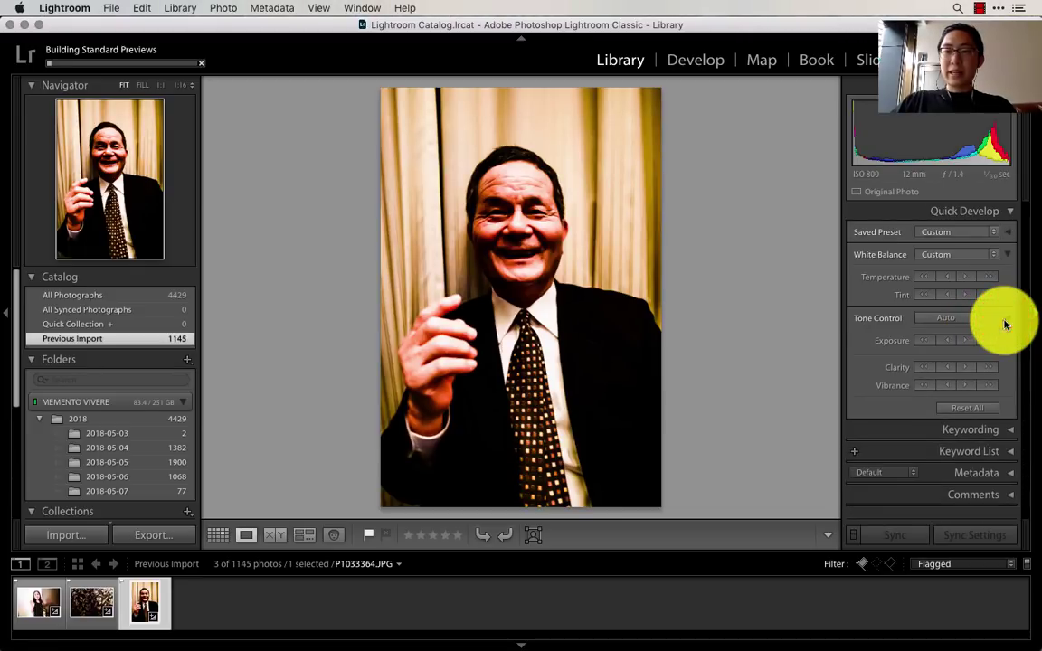
{"action": "left_click", "coordinate": [1006, 319]}
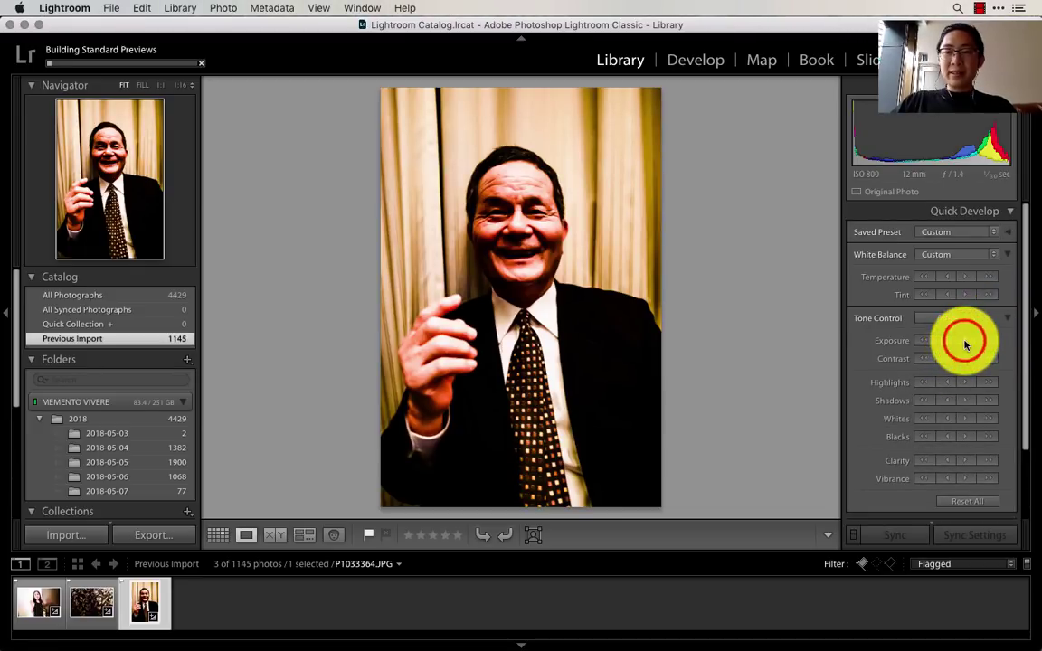
{"action": "left_click", "coordinate": [966, 341]}
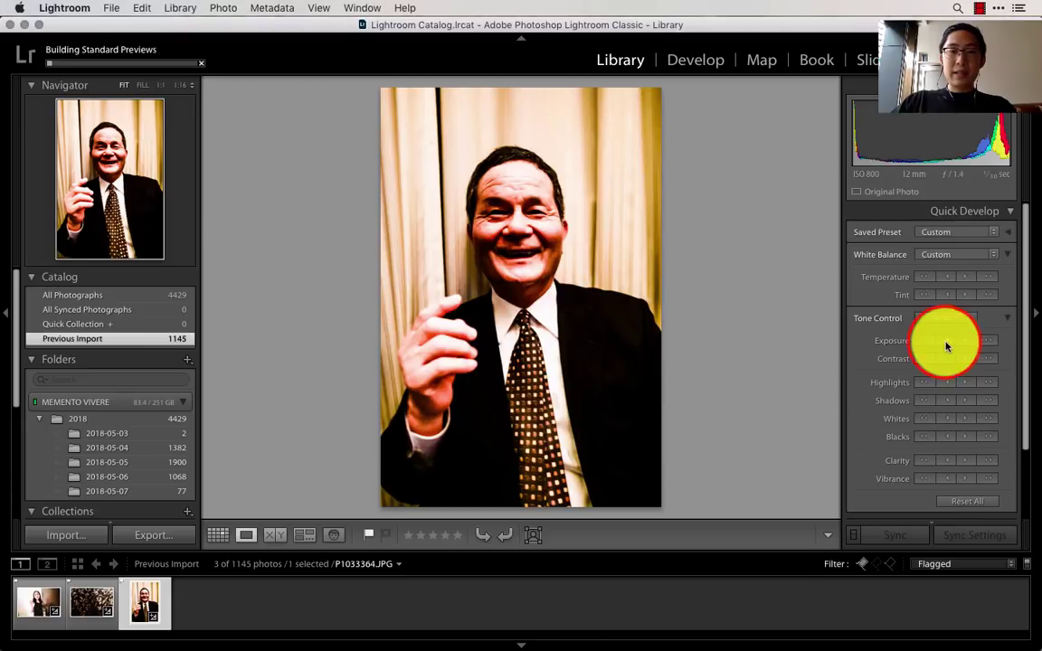
{"action": "left_click", "coordinate": [947, 342]}
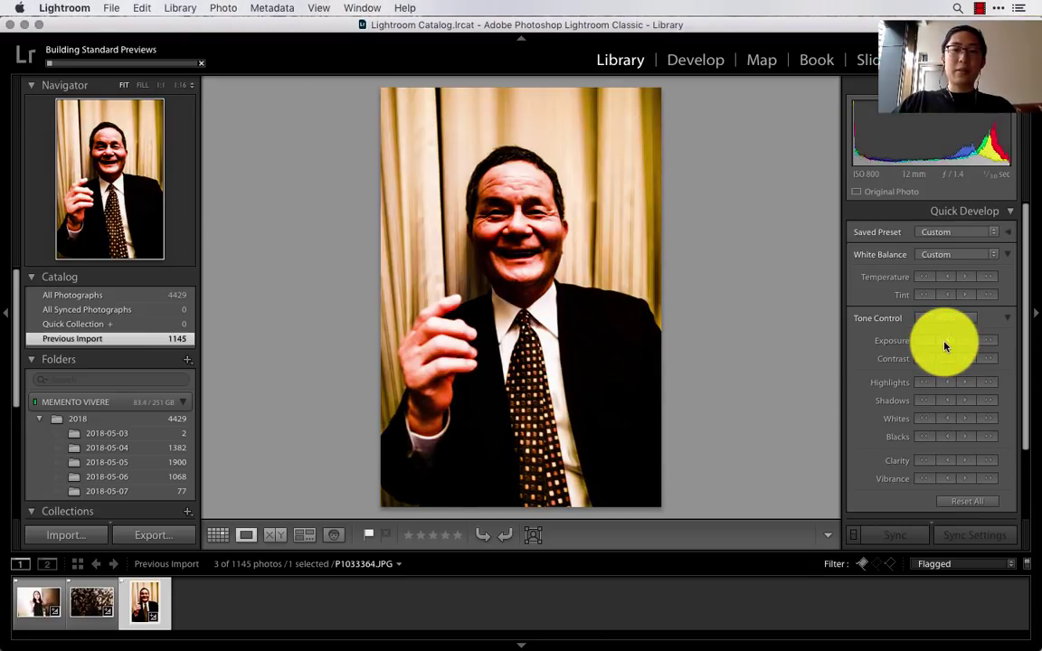
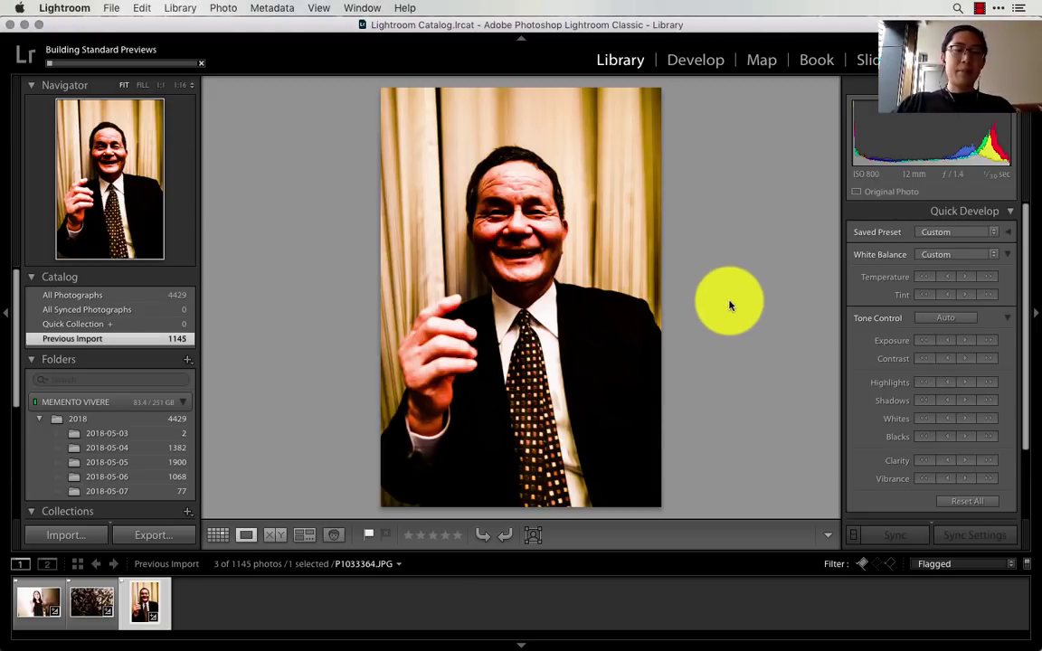
Select all three flagged photos and set their export destination to the Dropbox/Pictures/2018 folder
{"action": "key", "text": "super+a"}
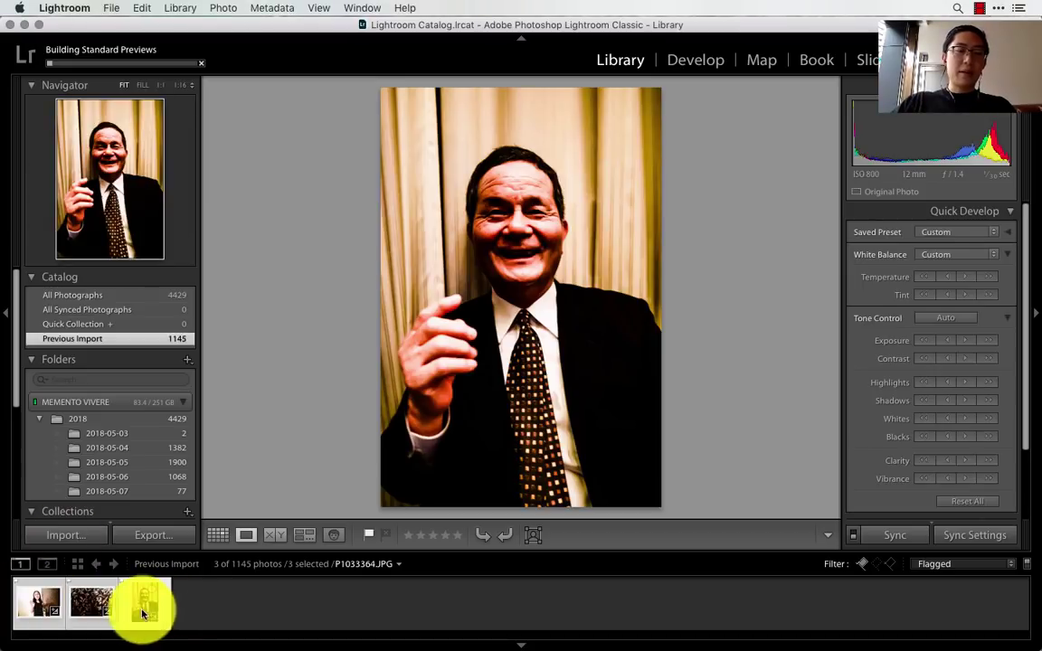
{"action": "left_click", "coordinate": [177, 537]}
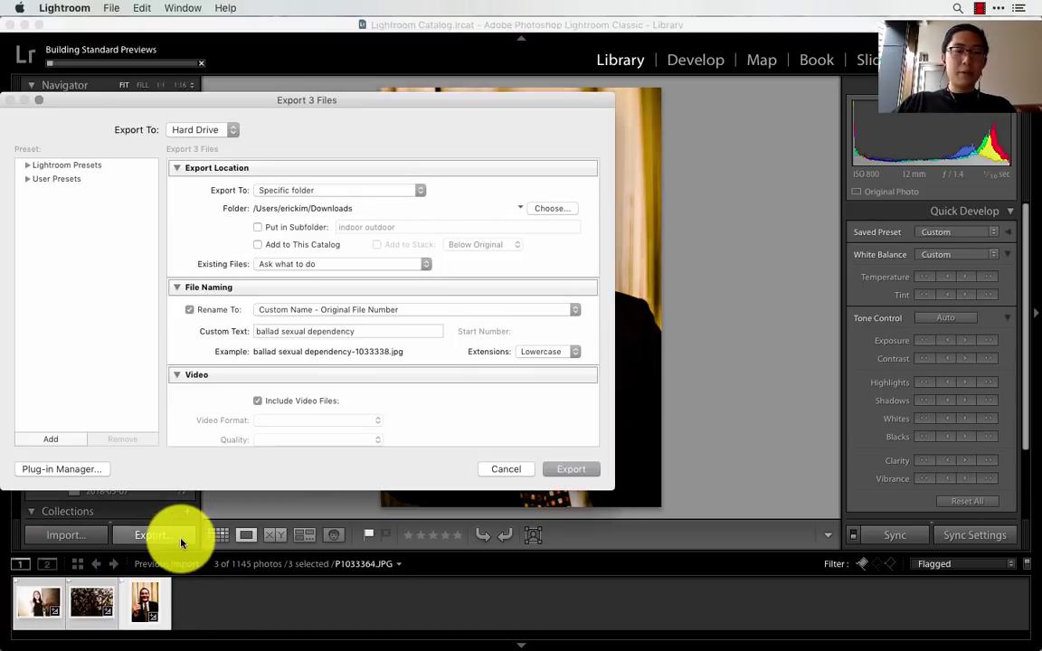
{"action": "left_click", "coordinate": [557, 209]}
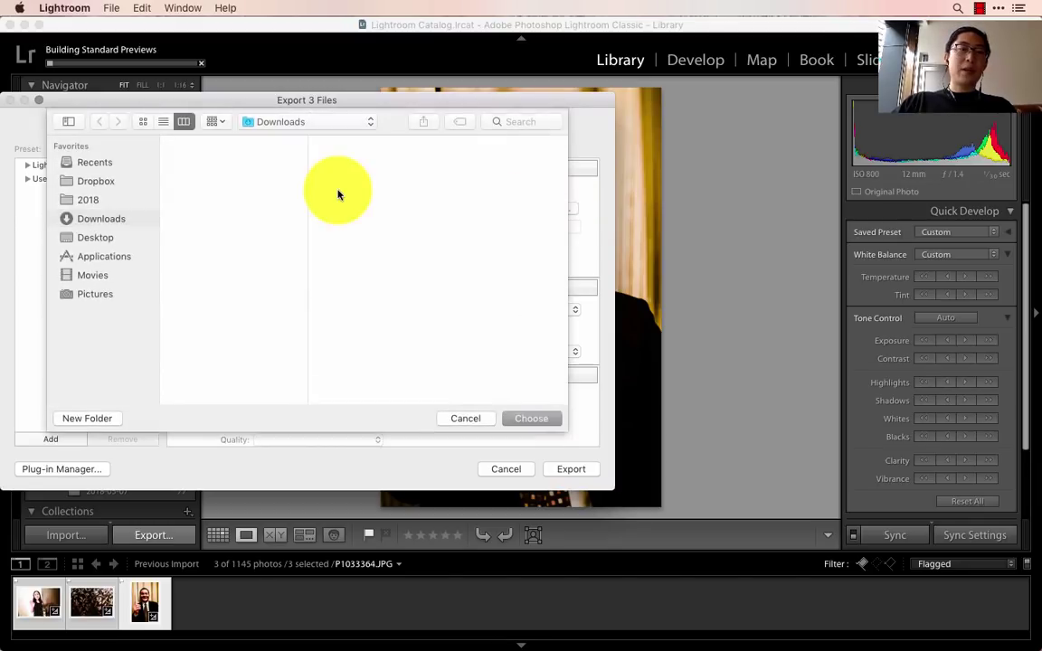
{"action": "left_click", "coordinate": [114, 185]}
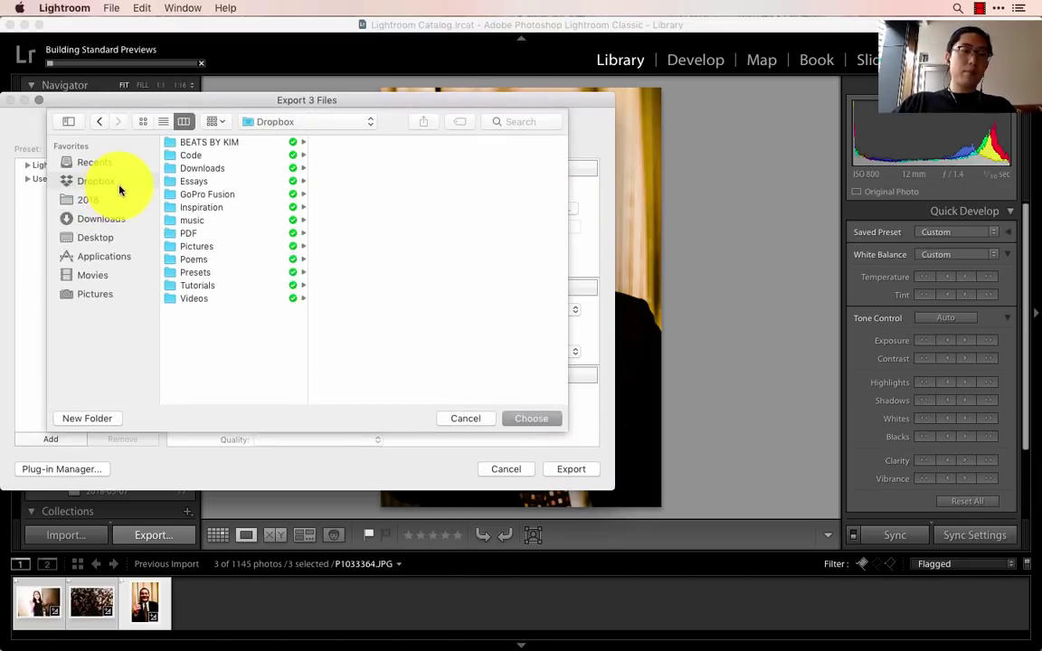
{"action": "left_click", "coordinate": [243, 245]}
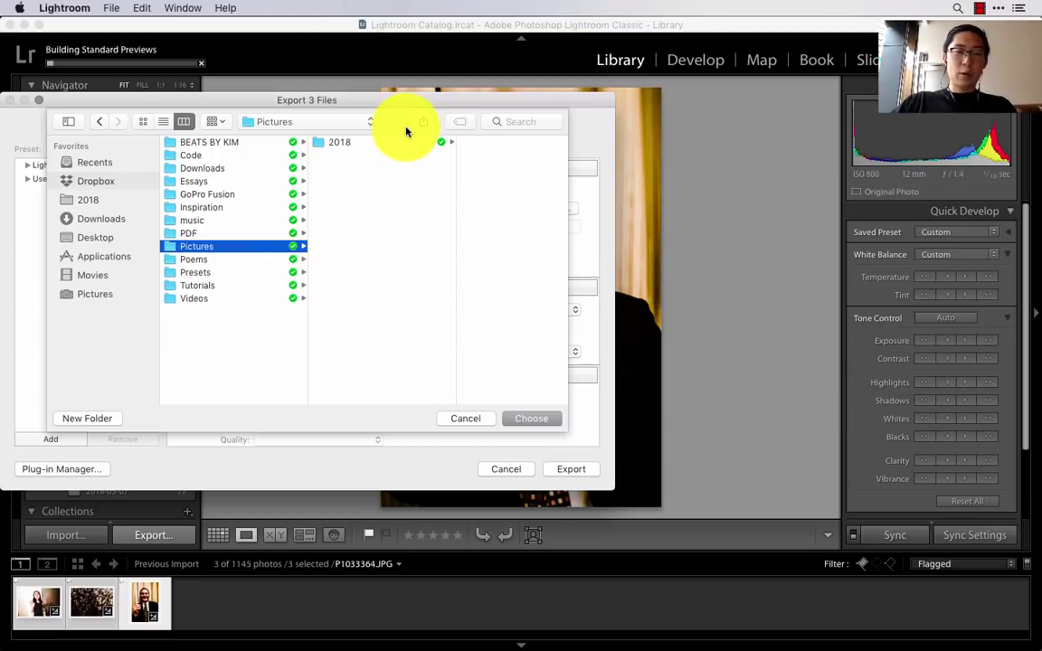
{"action": "left_click", "coordinate": [391, 140]}
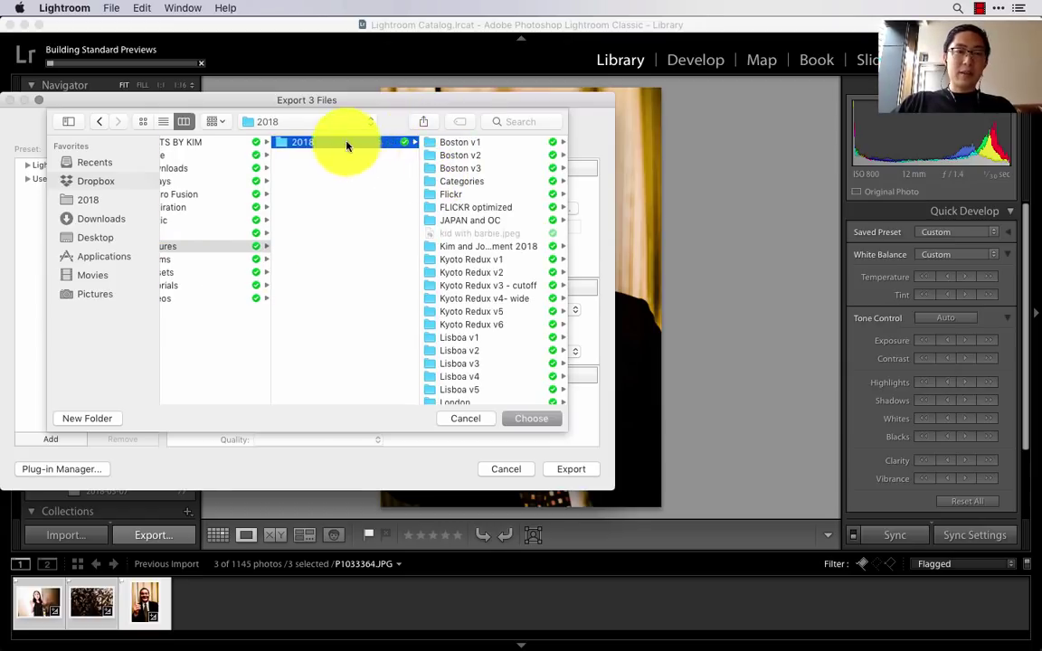
{"action": "scroll", "coordinate": [517, 359], "scroll_direction": "down", "scroll_amount": 10}
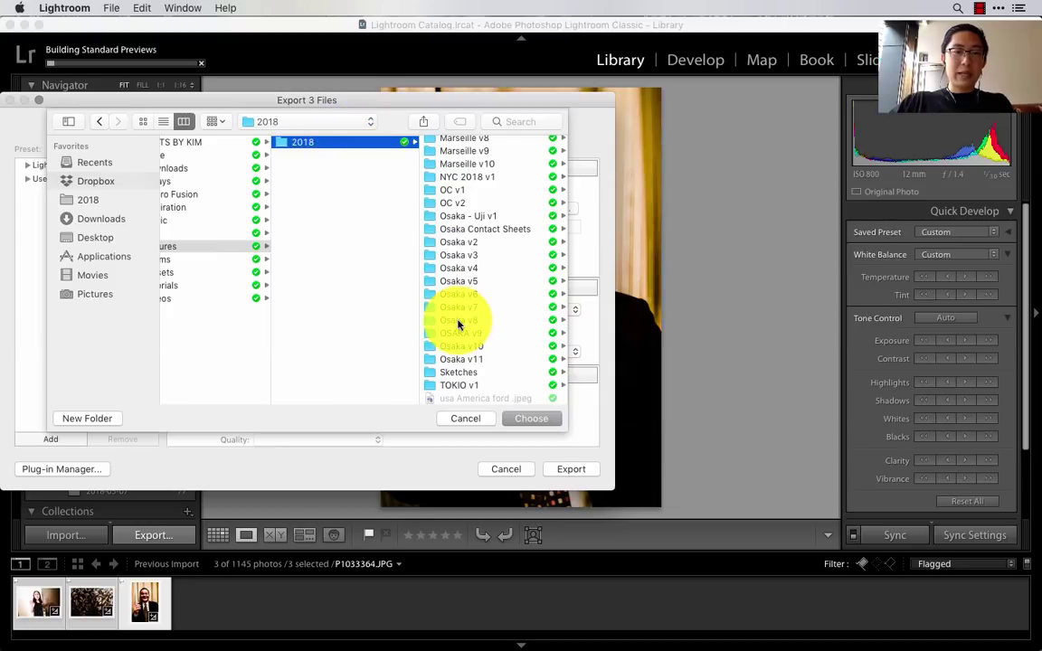
{"action": "left_click", "coordinate": [534, 429]}
{"action": "left_click", "coordinate": [535, 420]}
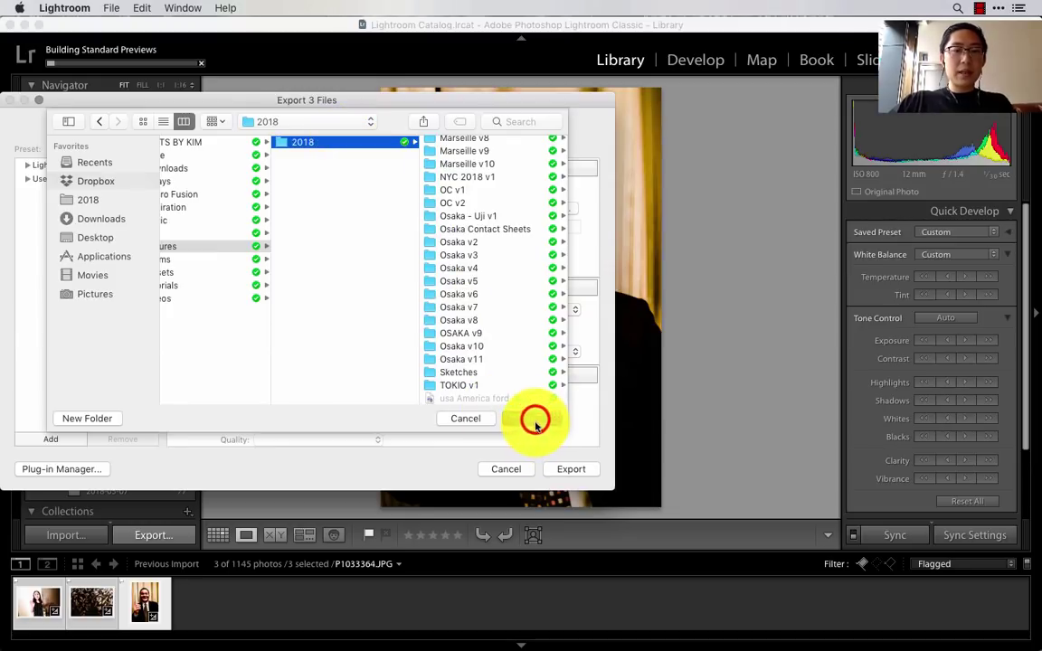
Enable exporting into a subfolder and name it TOKIO v2
{"action": "left_click", "coordinate": [304, 227]}
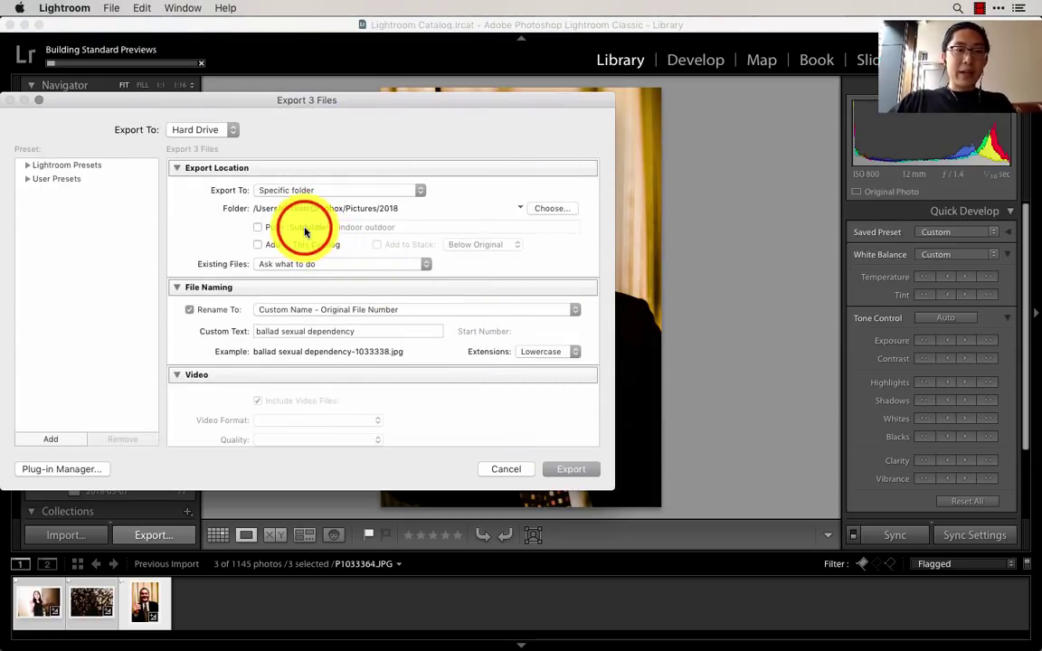
{"action": "left_click", "coordinate": [373, 226]}
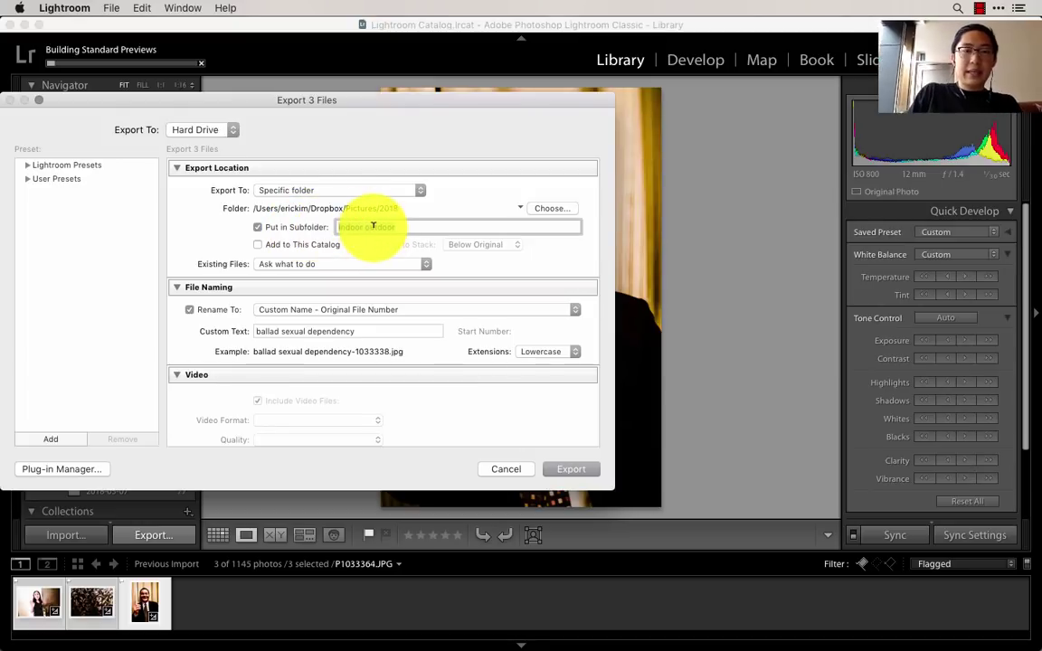
{"action": "type", "text": "TOKIO v"}
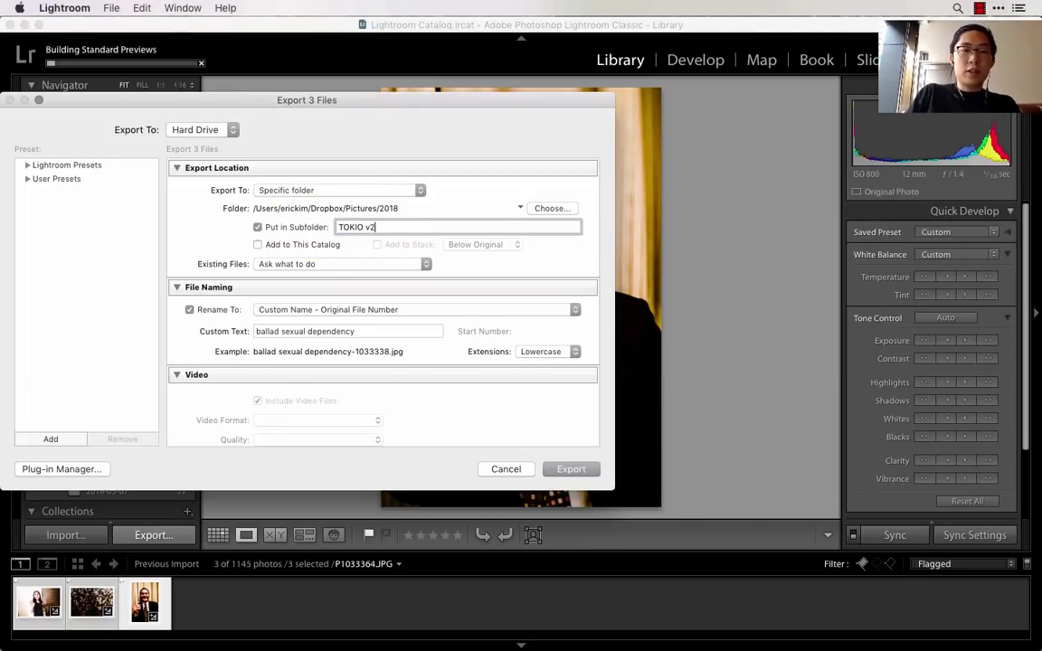
{"action": "type", "text": "2"}
Set the export's custom file name text to the photographer's name followed by "street photography tokyo 2018 lumix g9"
{"action": "left_click_drag", "start_coordinate": [365, 326], "coordinate": [265, 320]}
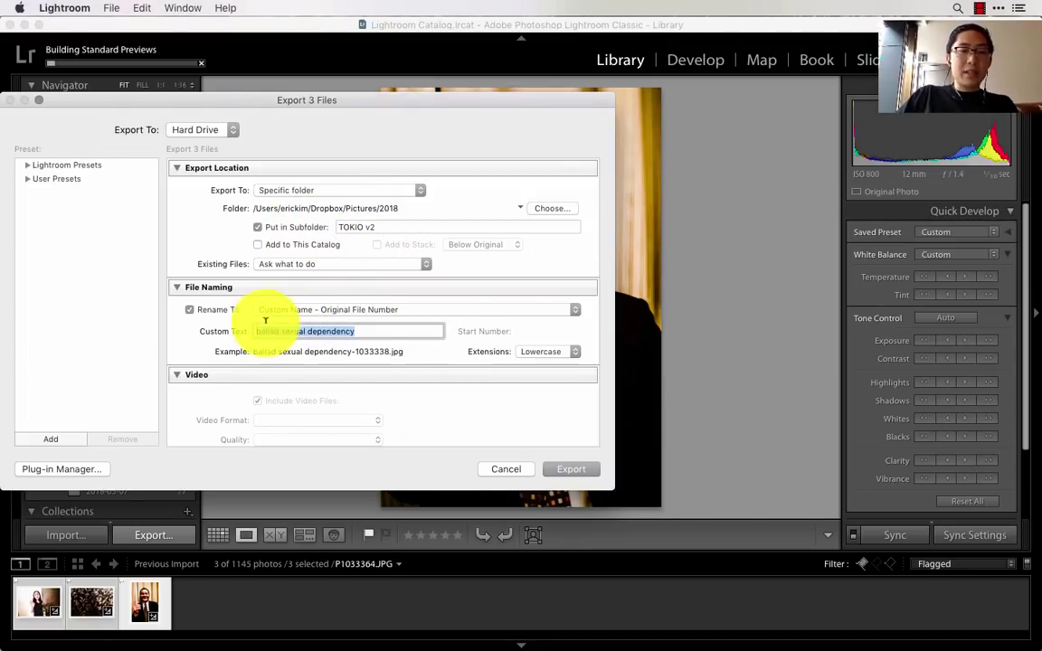
{"action": "type", "text": "eric kim street photograph"}
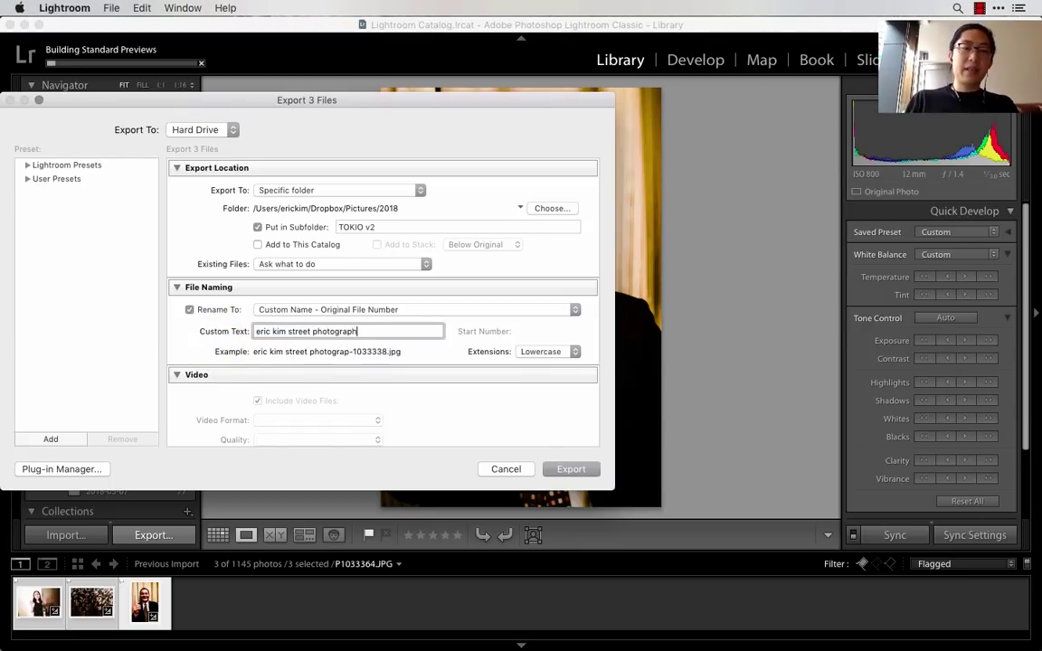
{"action": "type", "text": "y tokyo 201"}
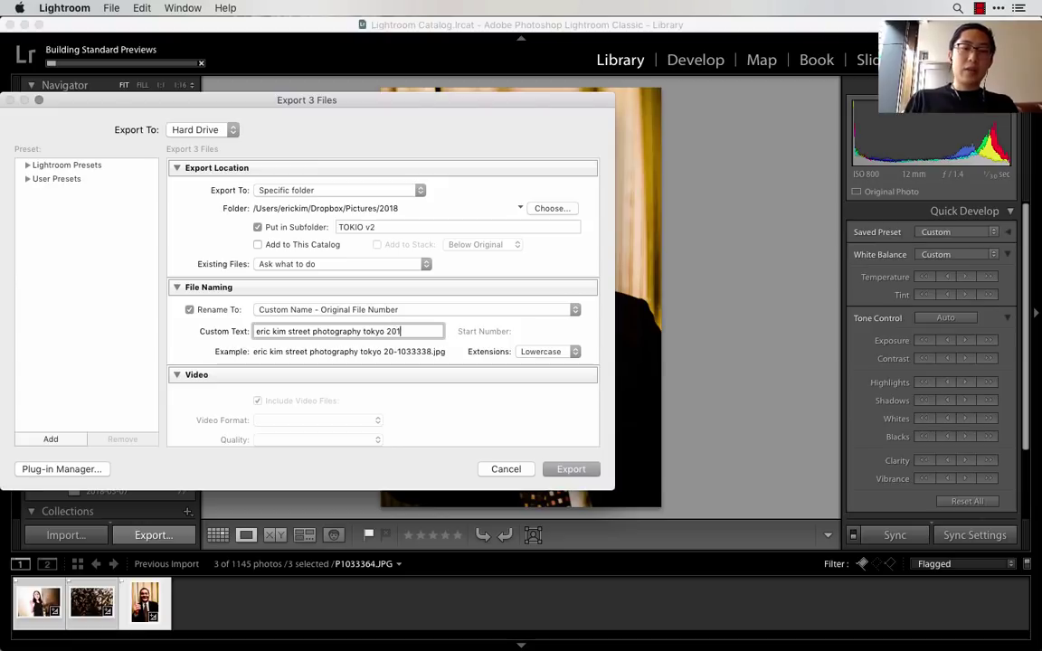
{"action": "type", "text": "8 "}
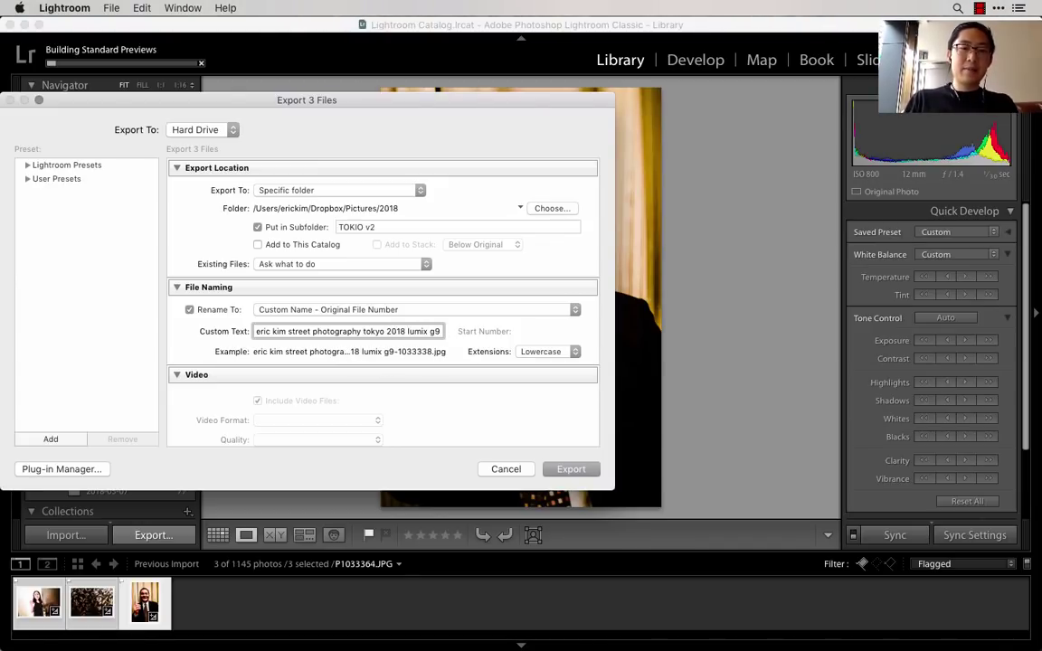
{"action": "type", "text": "lumix g9"}
Choose JPEG as the image format in the export file settings
{"action": "scroll", "coordinate": [337, 396], "scroll_direction": "down", "scroll_amount": 5}
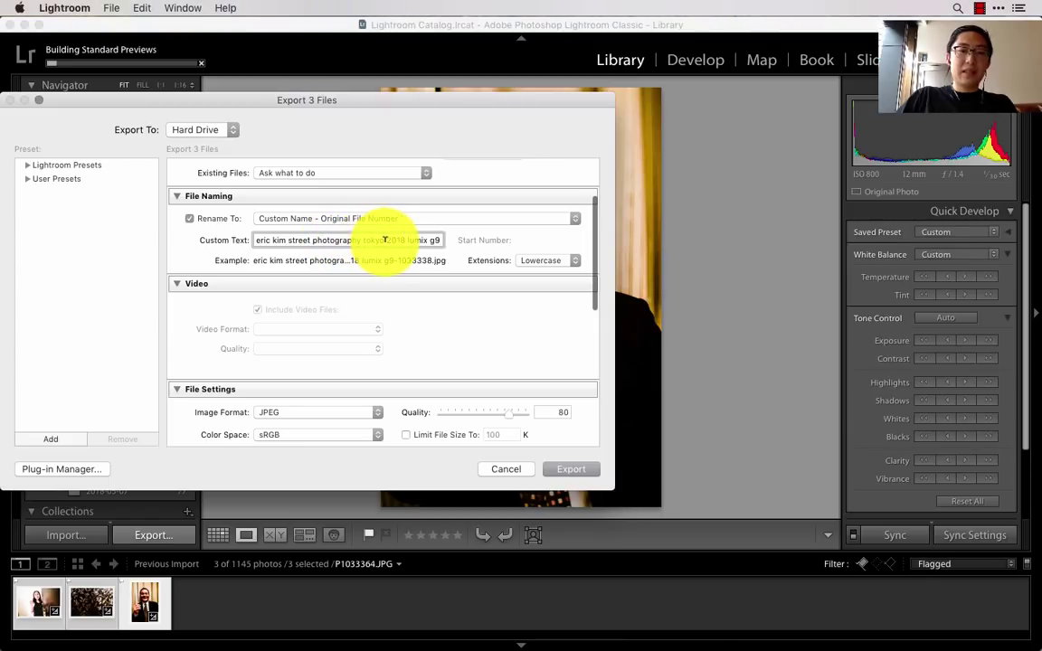
{"action": "scroll", "coordinate": [425, 286], "scroll_direction": "down", "scroll_amount": 5}
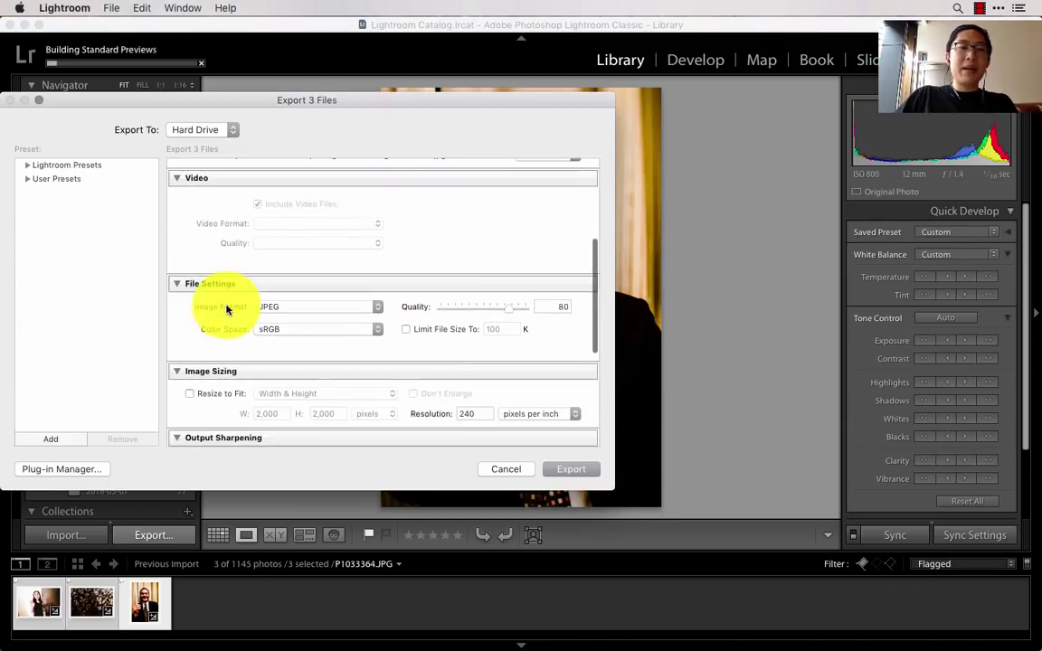
{"action": "left_click", "coordinate": [265, 308]}
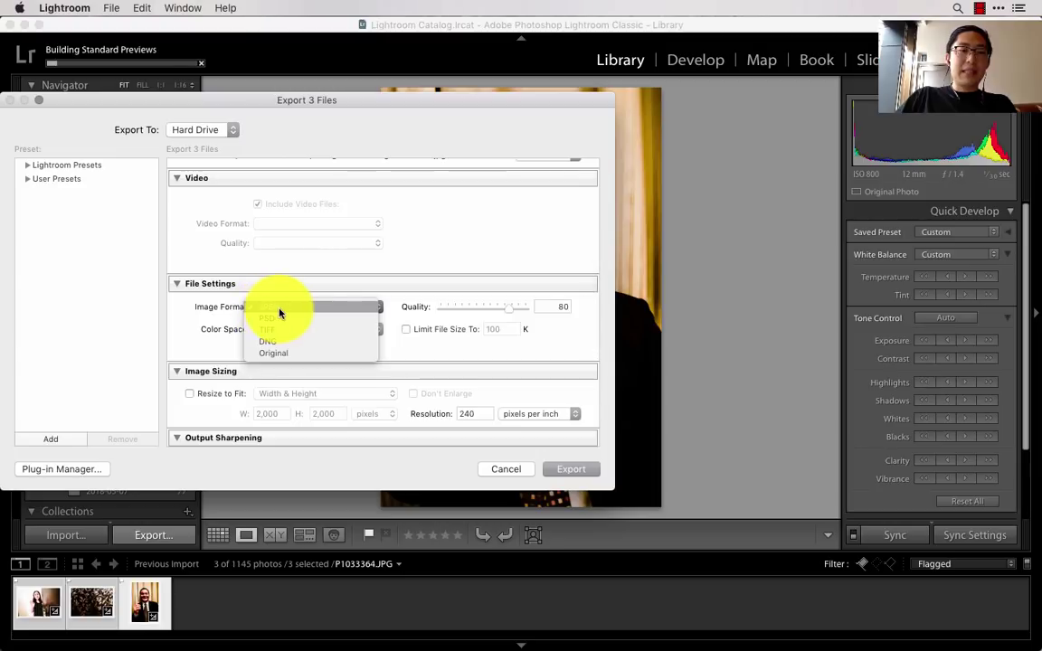
{"action": "left_click", "coordinate": [267, 306]}
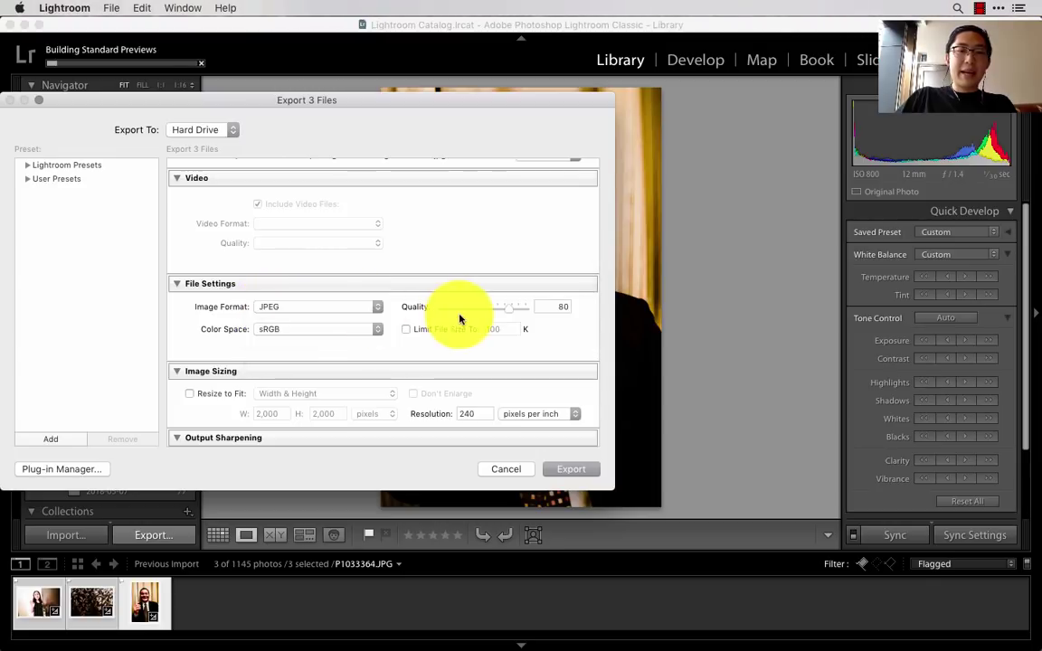
Try a JPEG quality of 100 for the export, and return it to 80
{"action": "left_click", "coordinate": [554, 305]}
{"action": "scroll", "coordinate": [574, 347], "scroll_direction": "down", "scroll_amount": 3}
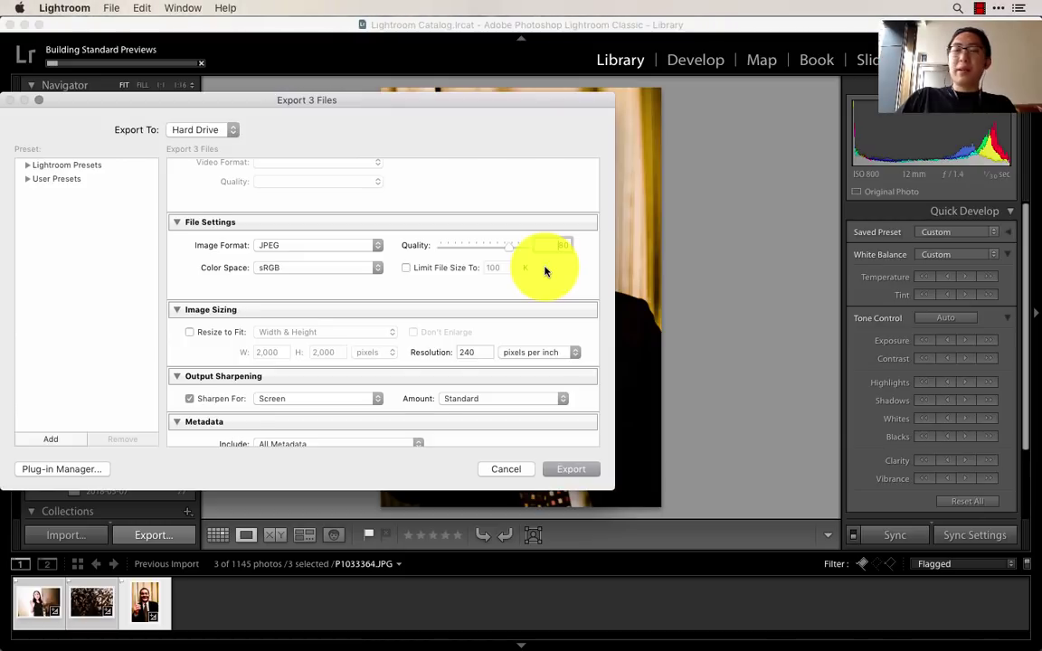
{"action": "scroll", "coordinate": [548, 271], "scroll_direction": "down", "scroll_amount": 2}
{"action": "left_click", "coordinate": [565, 228]}
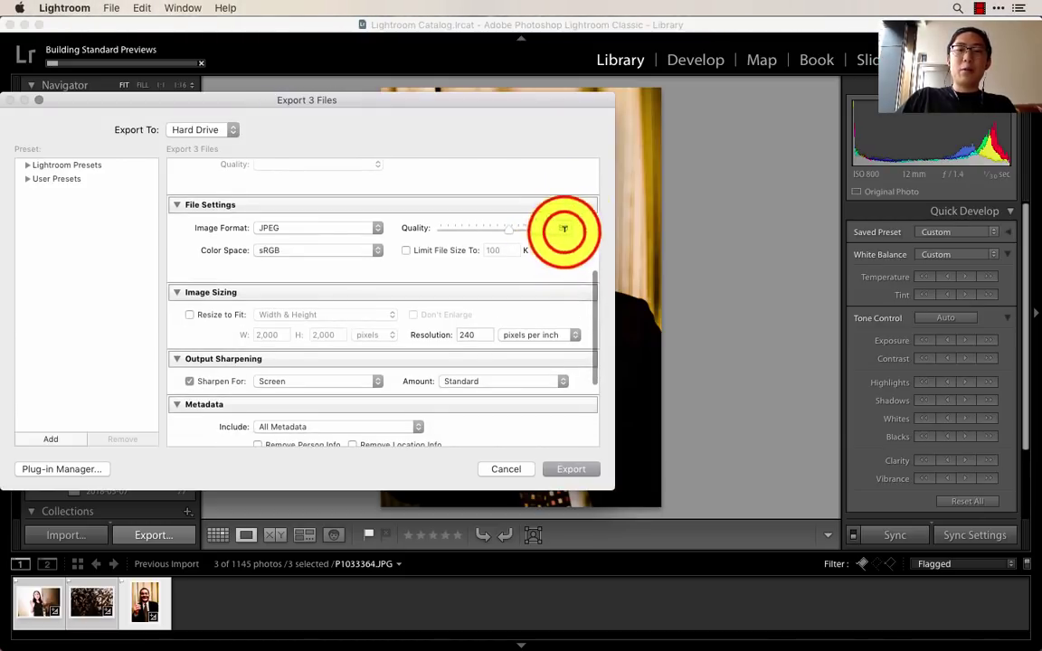
{"action": "double_click", "coordinate": [565, 228]}
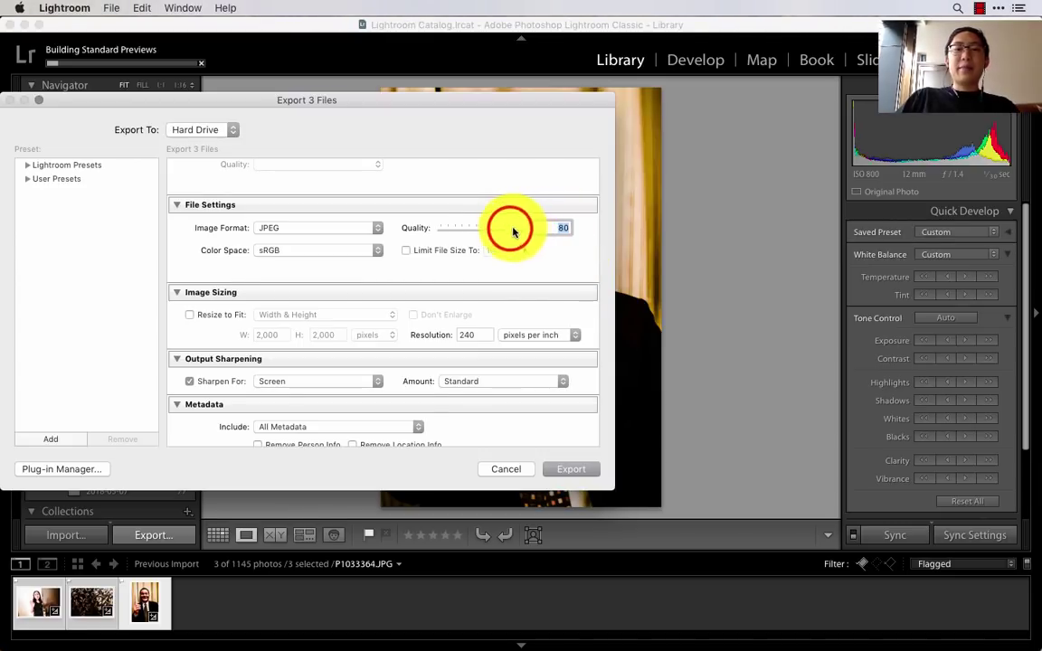
{"action": "left_click_drag", "start_coordinate": [512, 230], "coordinate": [532, 236]}
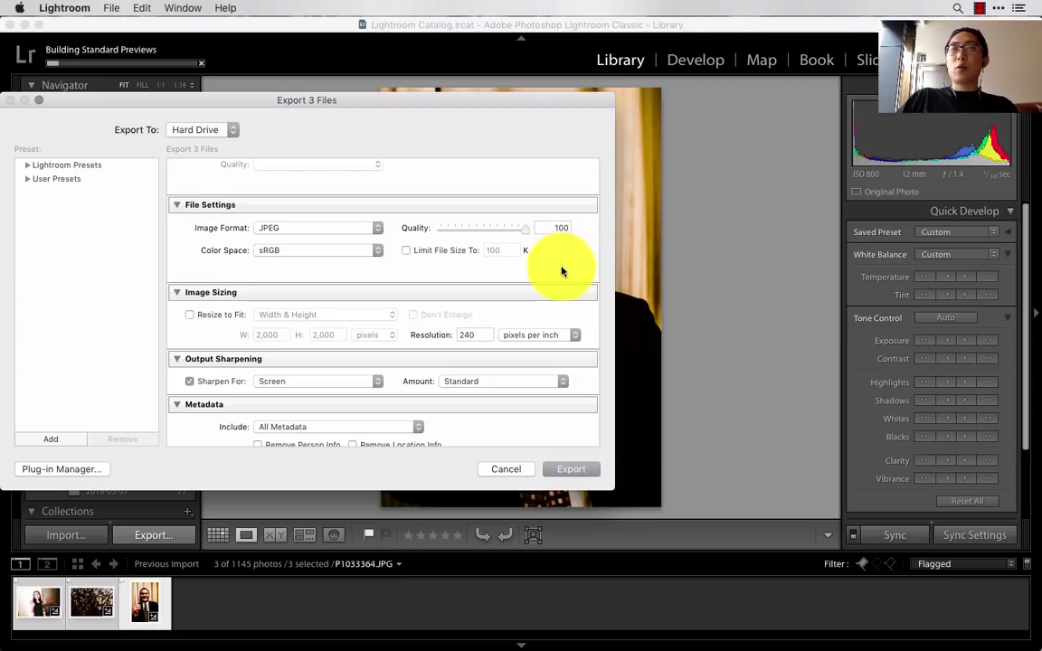
{"action": "double_click", "coordinate": [559, 227]}
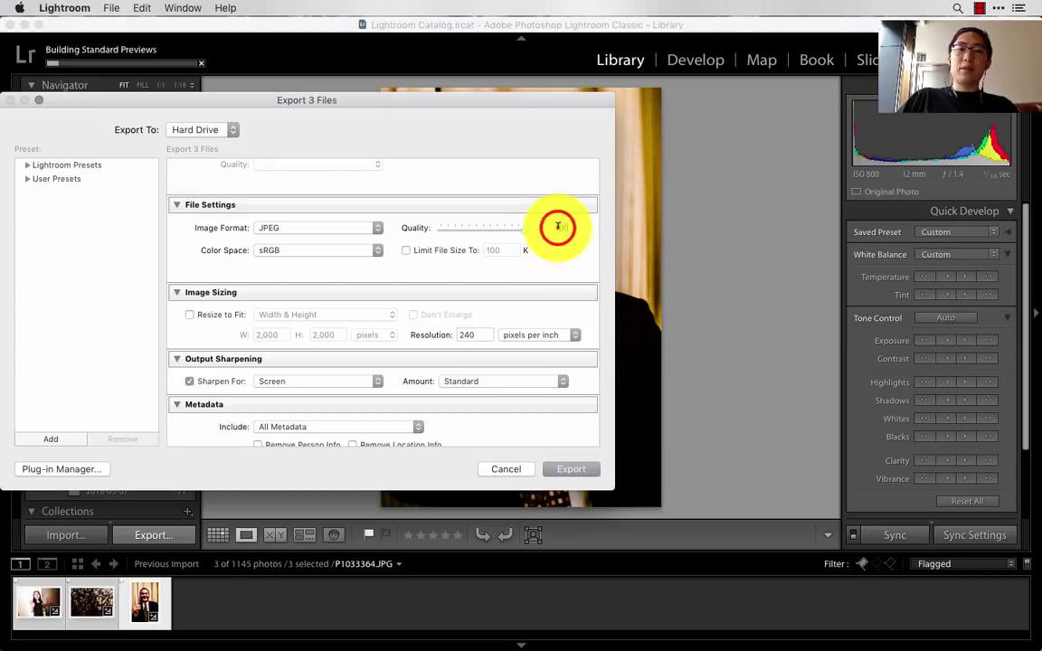
{"action": "type", "text": "80"}
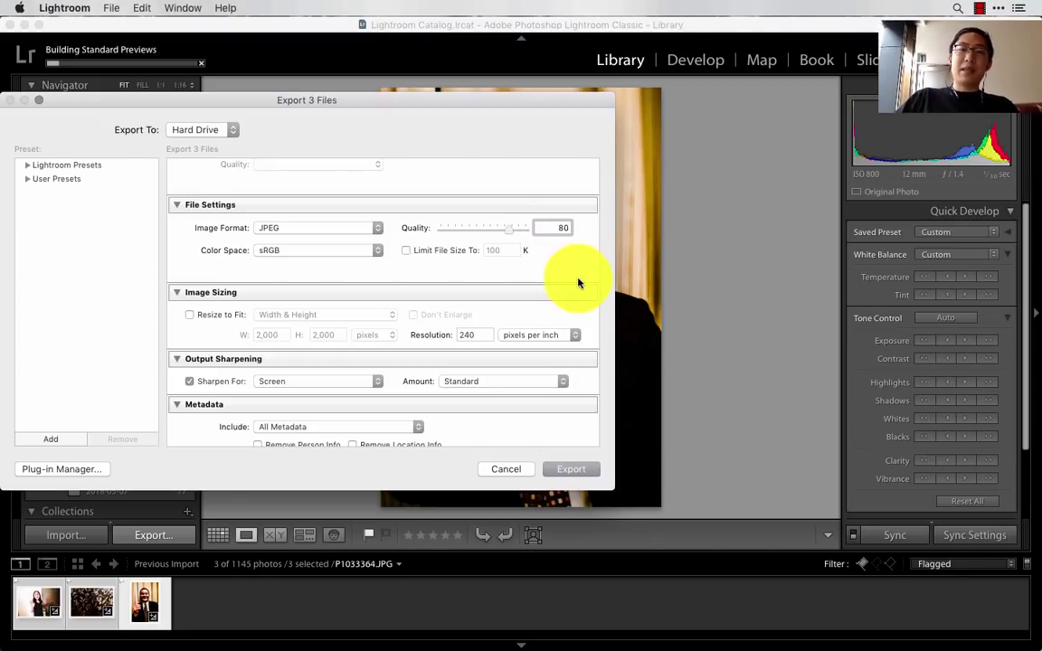
Try switching off the output sharpening for screen, and switch it back on
{"action": "scroll", "coordinate": [579, 281], "scroll_direction": "down", "scroll_amount": 2}
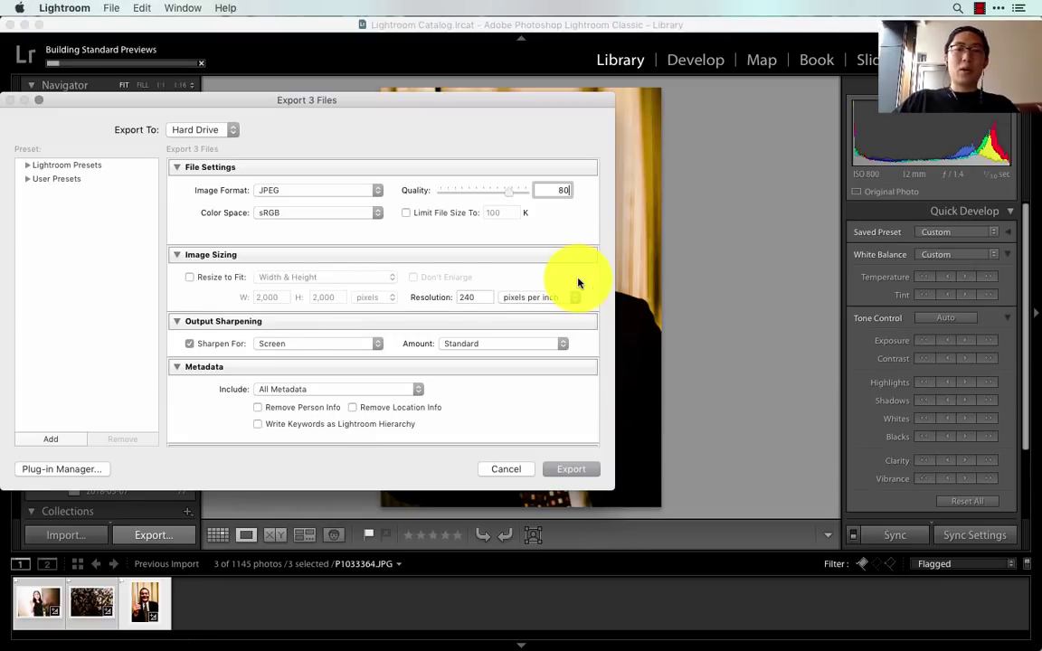
{"action": "scroll", "coordinate": [579, 283], "scroll_direction": "down", "scroll_amount": 2}
{"action": "left_click", "coordinate": [207, 313]}
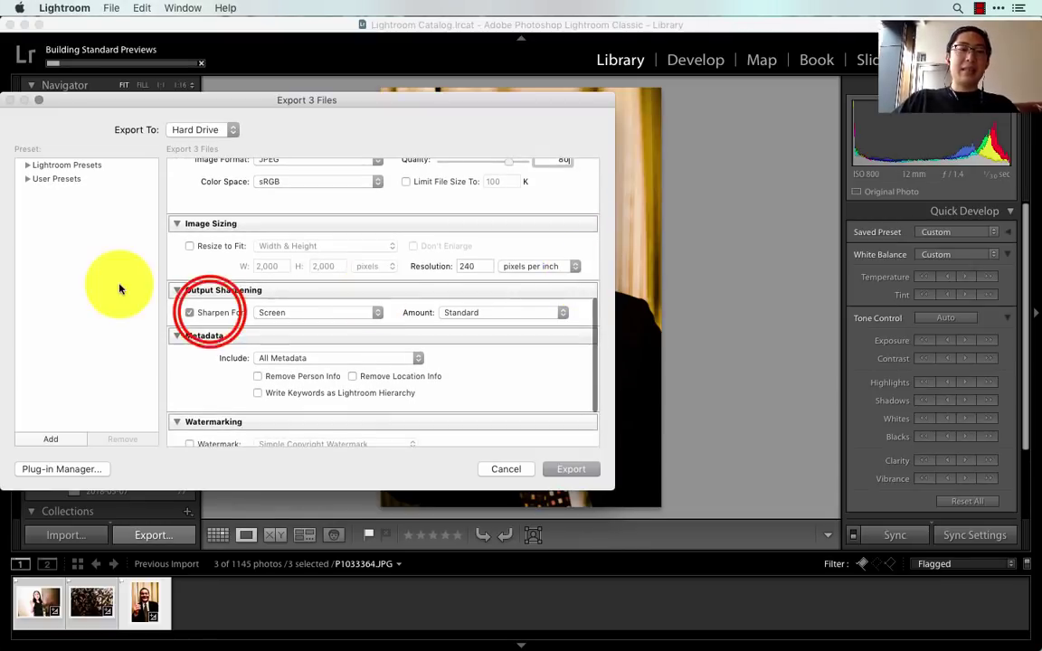
{"action": "left_click", "coordinate": [209, 313]}
Set the after-export action to Show in Finder and export the three photos
{"action": "scroll", "coordinate": [235, 317], "scroll_direction": "down", "scroll_amount": 4}
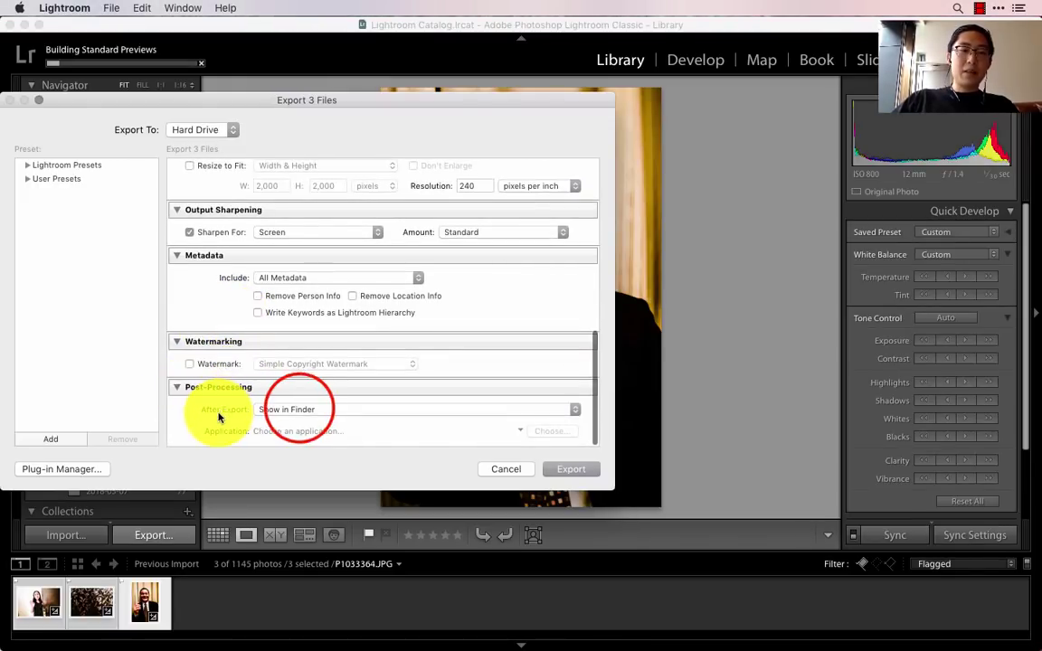
{"action": "left_click", "coordinate": [271, 413]}
{"action": "left_click", "coordinate": [324, 384]}
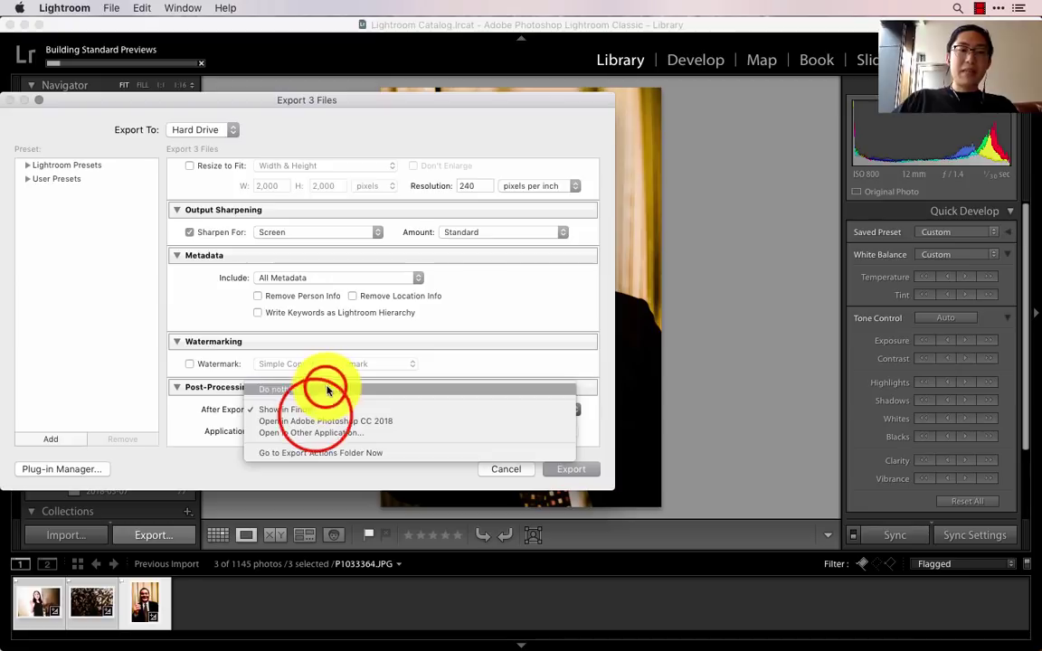
{"action": "left_click", "coordinate": [327, 424]}
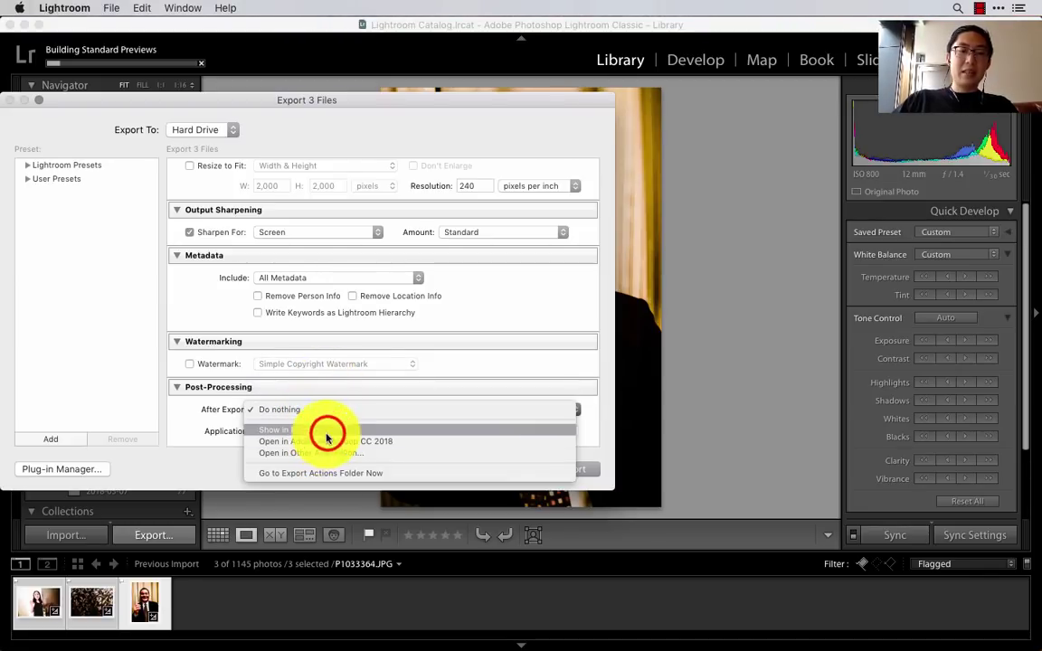
{"action": "left_click", "coordinate": [328, 435]}
{"action": "left_click", "coordinate": [570, 468]}
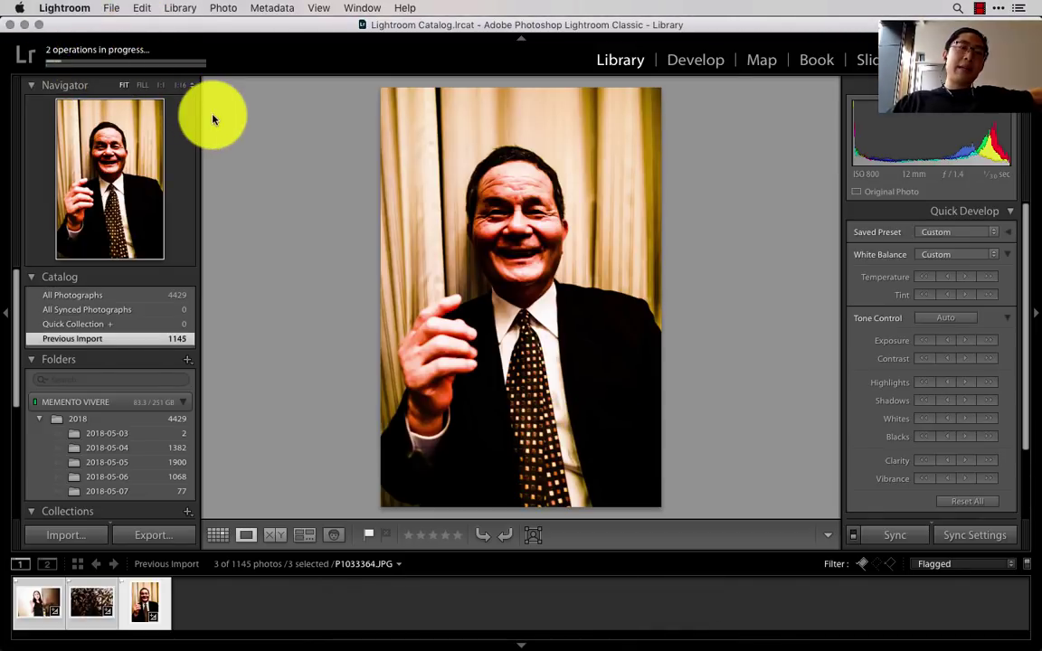
Preview the exported photos one by one in the TOKIO v2 folder in Finder
{"action": "mouse_move", "coordinate": [314, 633]}
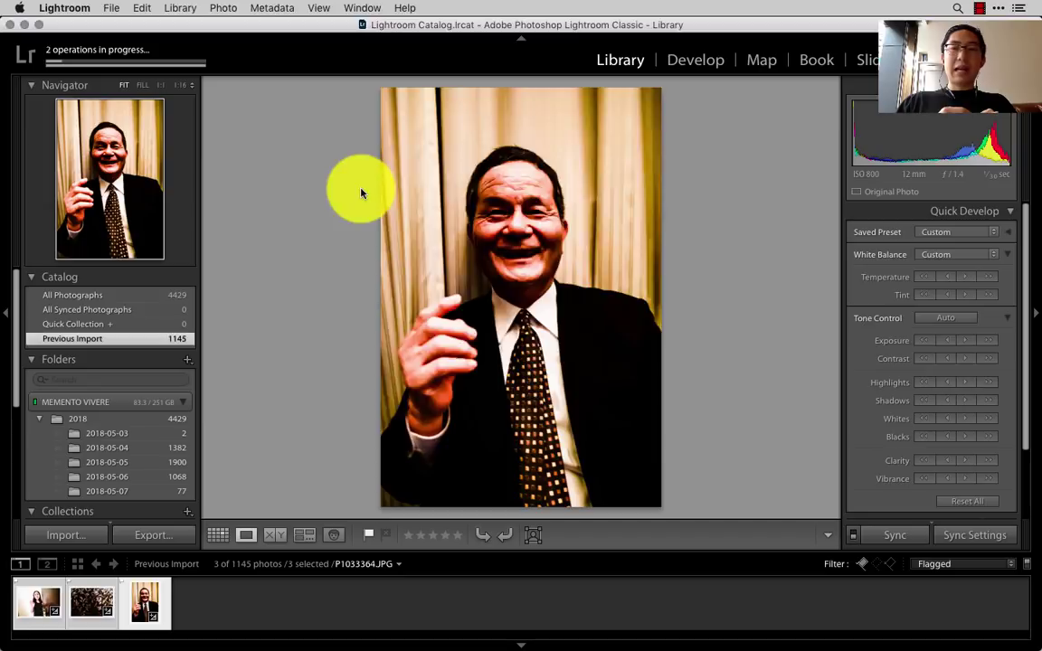
{"action": "left_click_drag", "start_coordinate": [505, 145], "coordinate": [550, 163]}
{"action": "key", "text": "Down"}
{"action": "key", "text": "Down"}
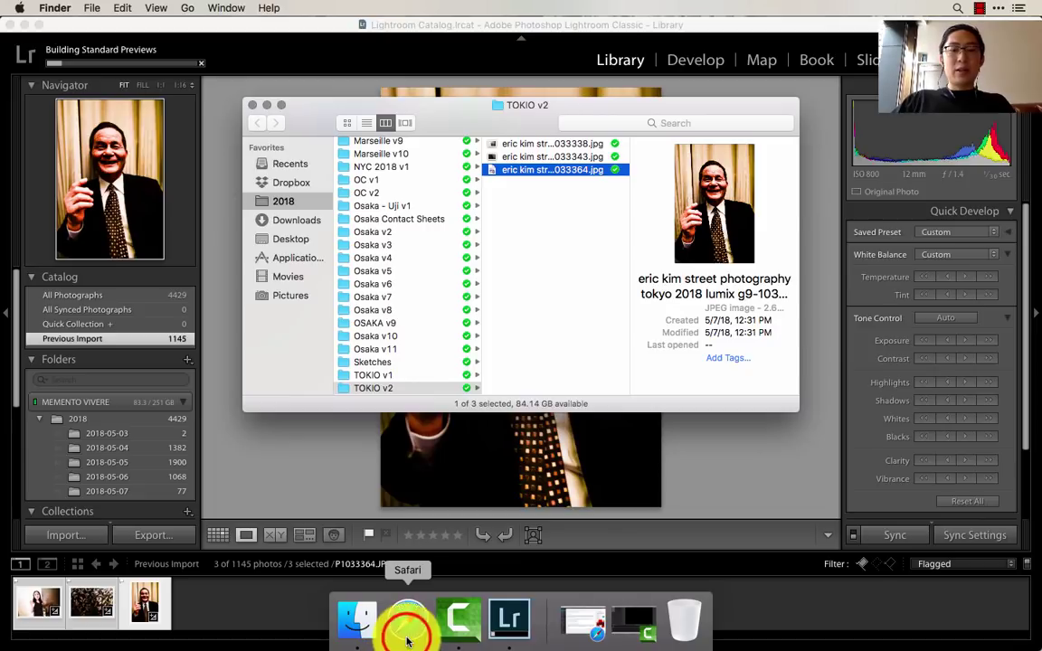
Switch to Safari and open the New Post favorite in a new tab
{"action": "left_click", "coordinate": [408, 627]}
{"action": "key", "text": "super+t"}
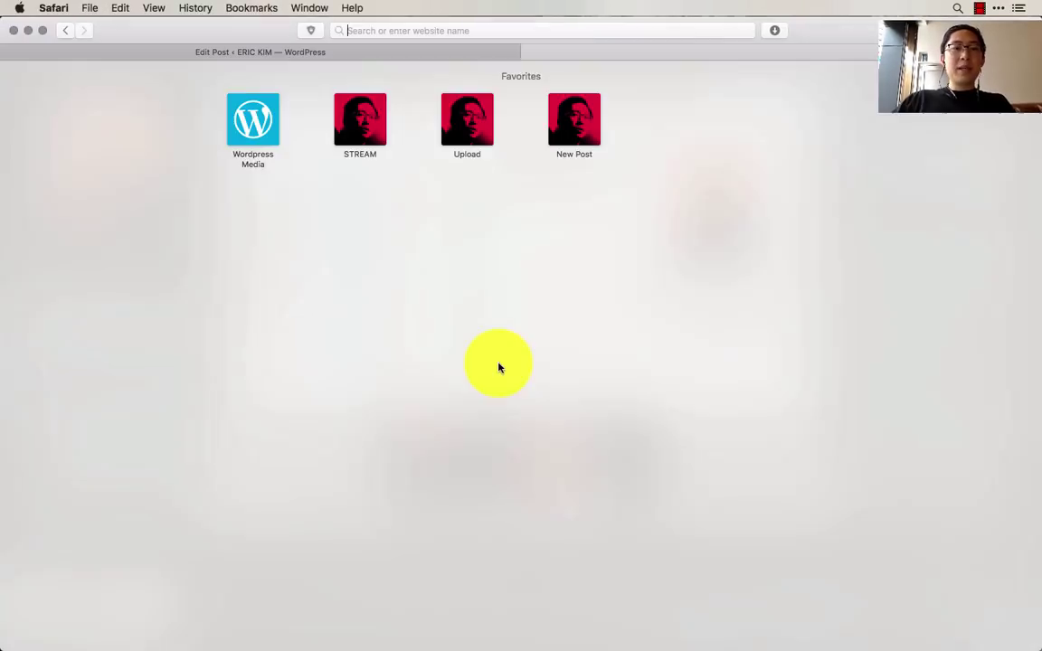
{"action": "left_click", "coordinate": [581, 128]}
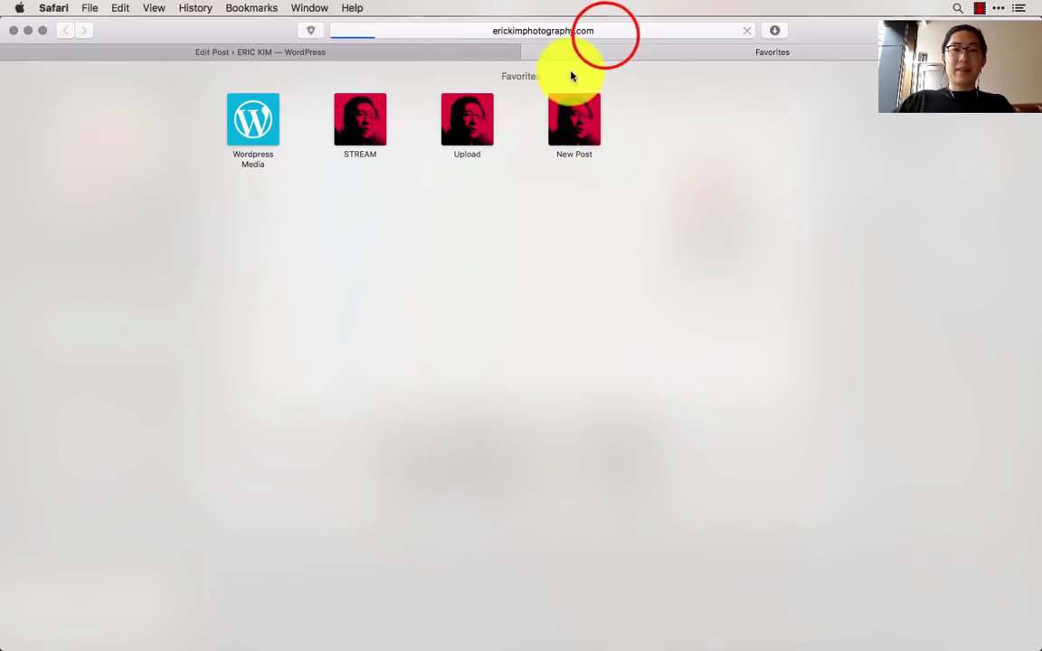
Load the New Post page and title the new blog post "TOKIO DIARY II"
{"action": "left_click", "coordinate": [606, 38]}
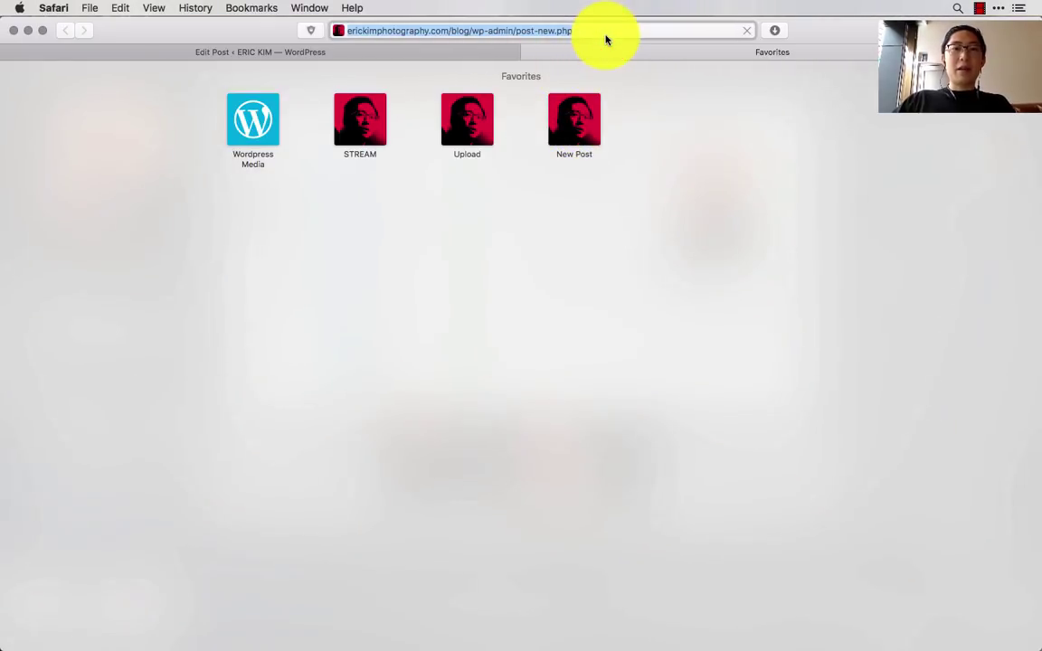
{"action": "left_click", "coordinate": [578, 131]}
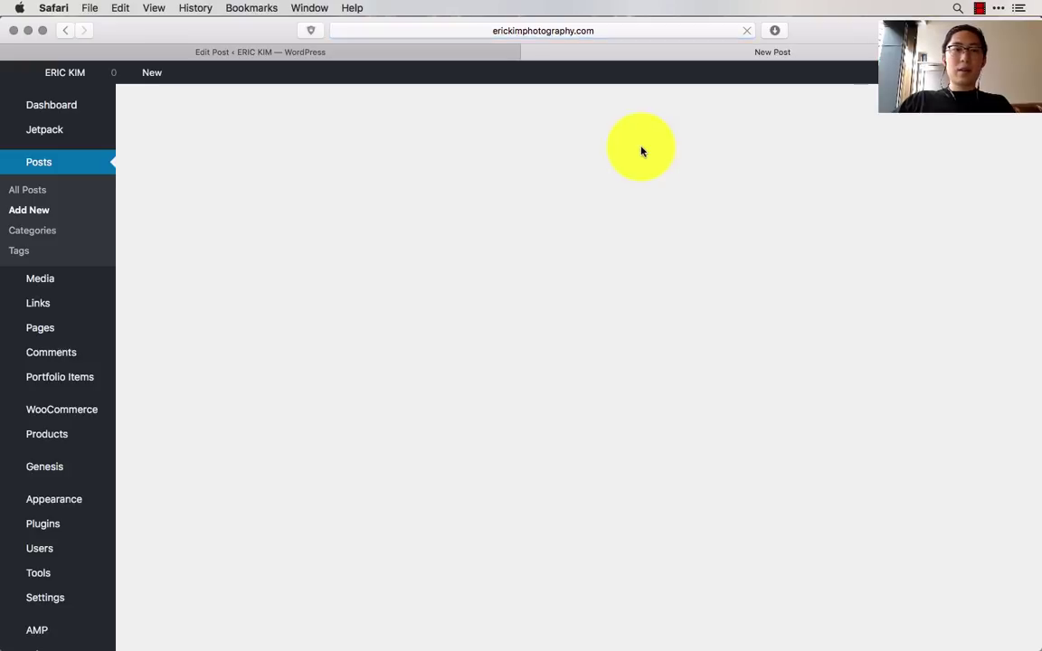
{"action": "left_click", "coordinate": [349, 139]}
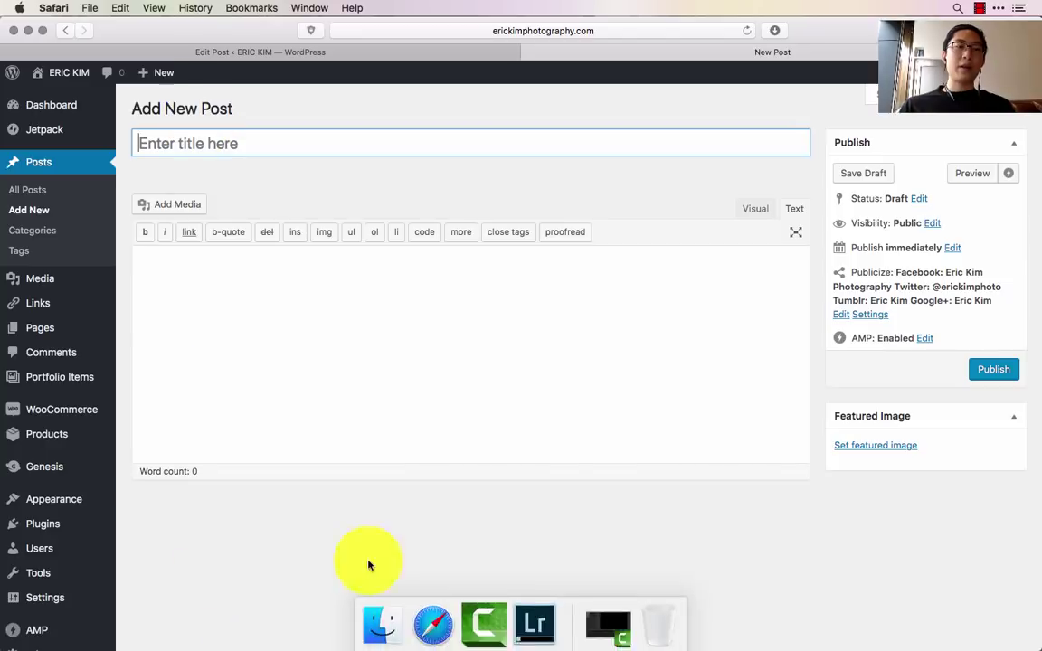
{"action": "type", "text": "TOKIO DIARY II"}
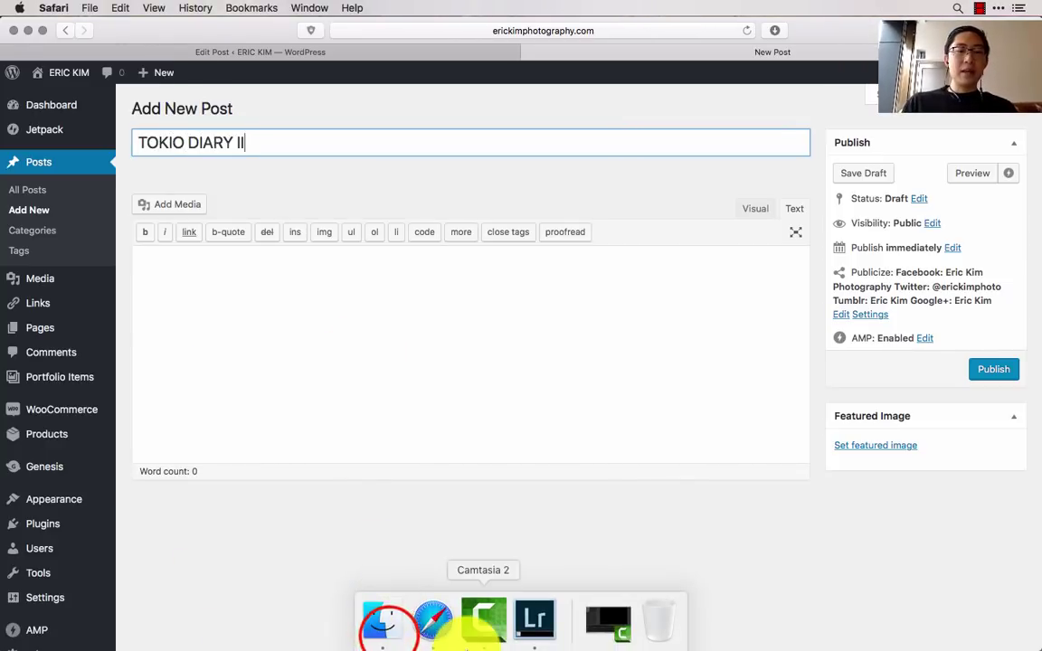
Upload all three photos from the TOKIO v2 folder in Finder and insert them into the post body at Medium size
{"action": "left_click", "coordinate": [389, 633]}
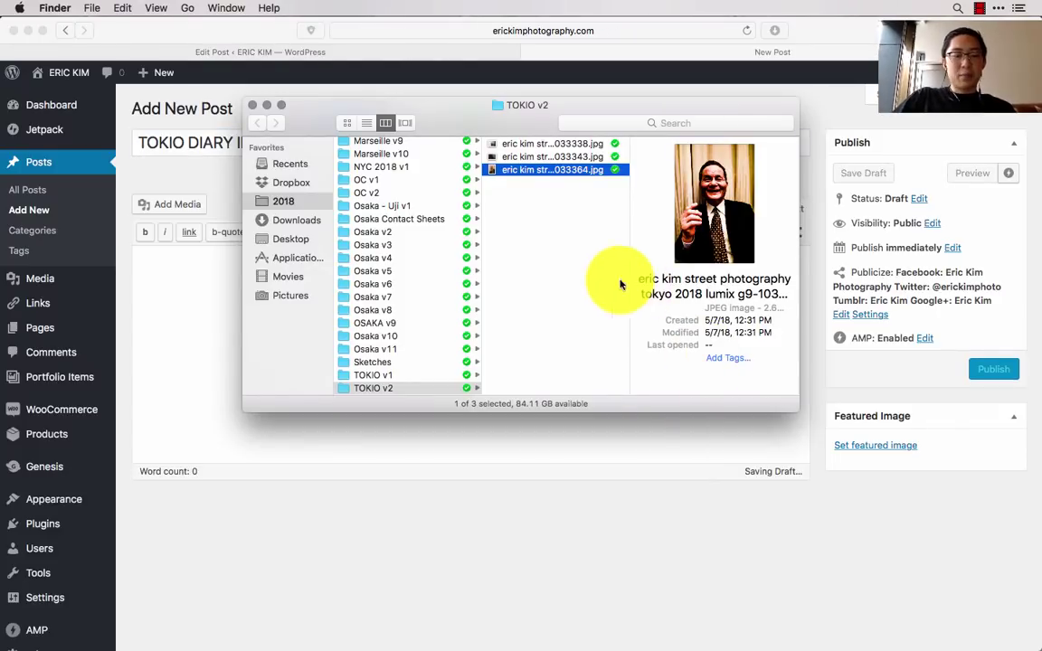
{"action": "key", "text": "super+a"}
{"action": "left_click_drag", "start_coordinate": [582, 161], "coordinate": [200, 310]}
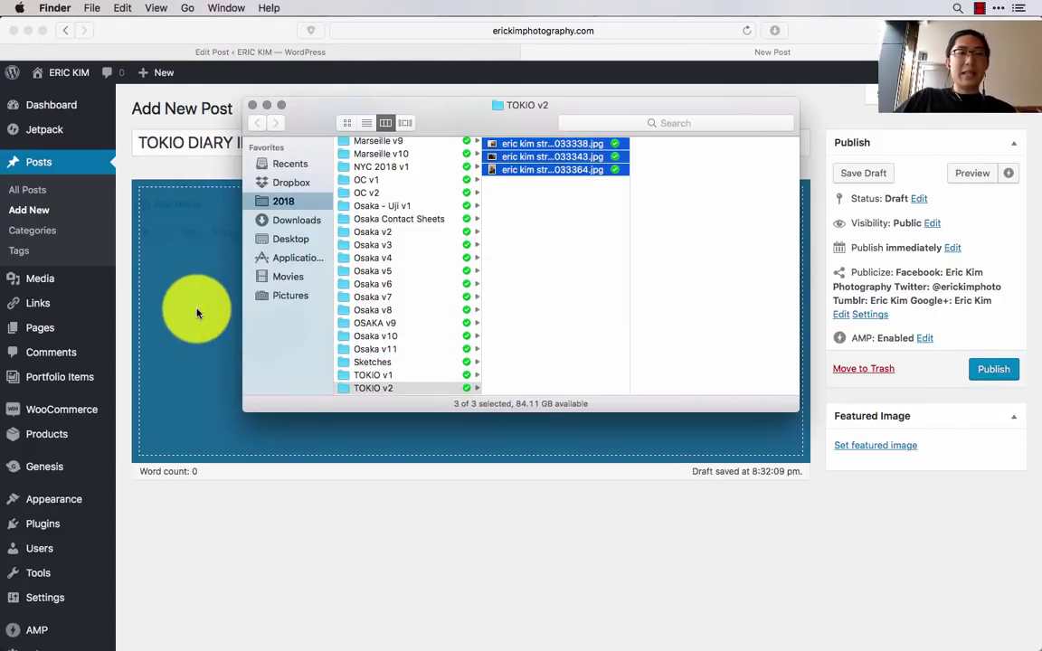
{"action": "left_click", "coordinate": [163, 128]}
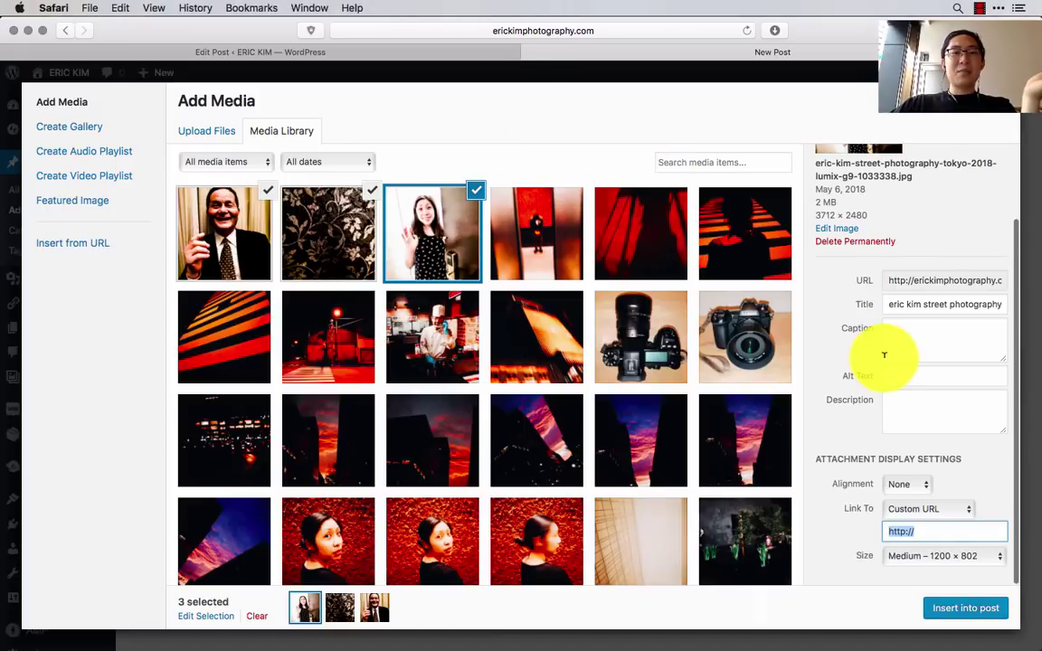
{"action": "left_click", "coordinate": [967, 608]}
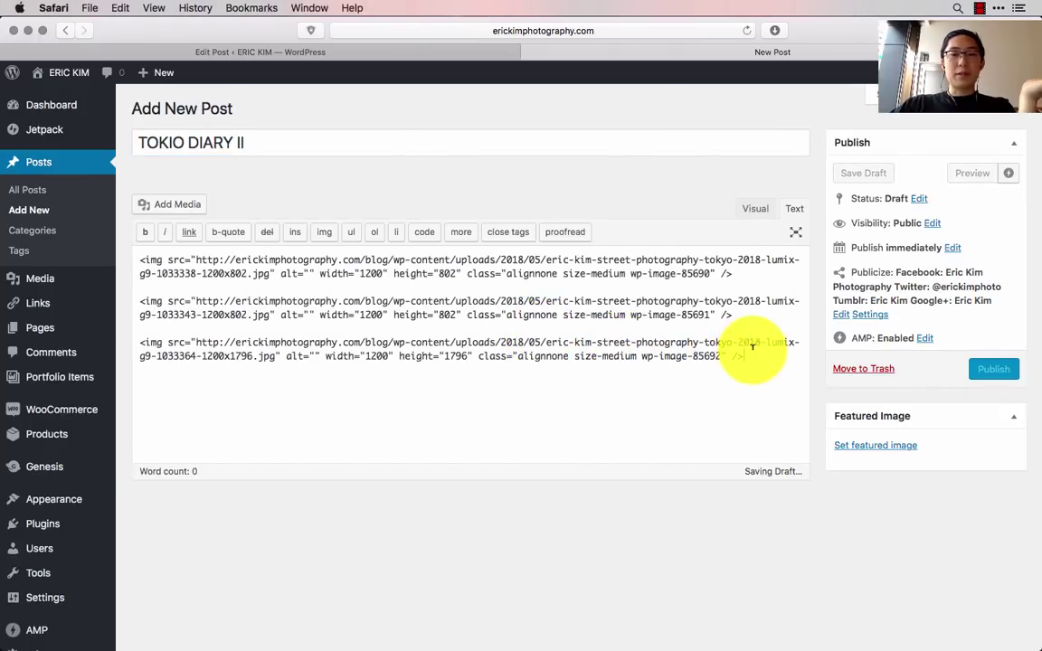
Set the photo of the waving woman in the polka-dot dress as the post's featured image
{"action": "left_click", "coordinate": [858, 445]}
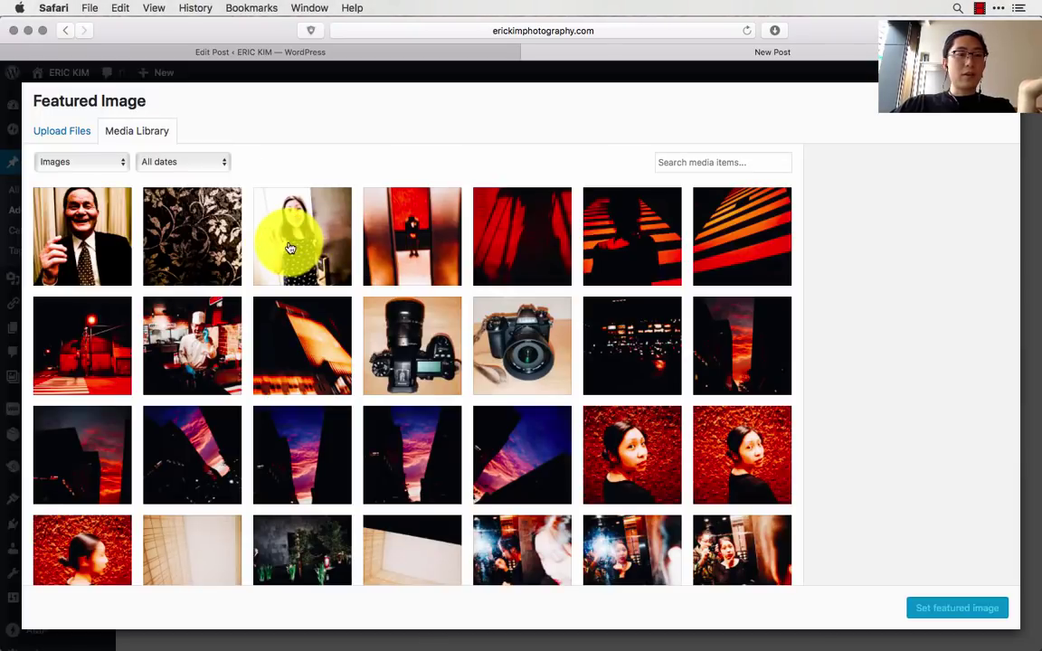
{"action": "left_click", "coordinate": [270, 239]}
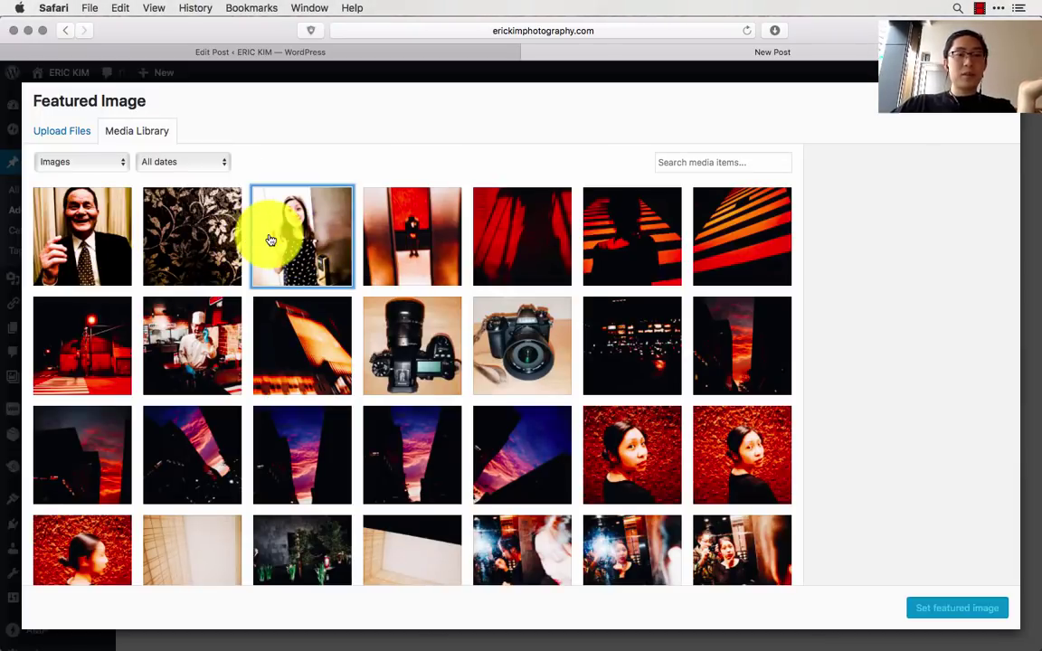
{"action": "left_click", "coordinate": [938, 615]}
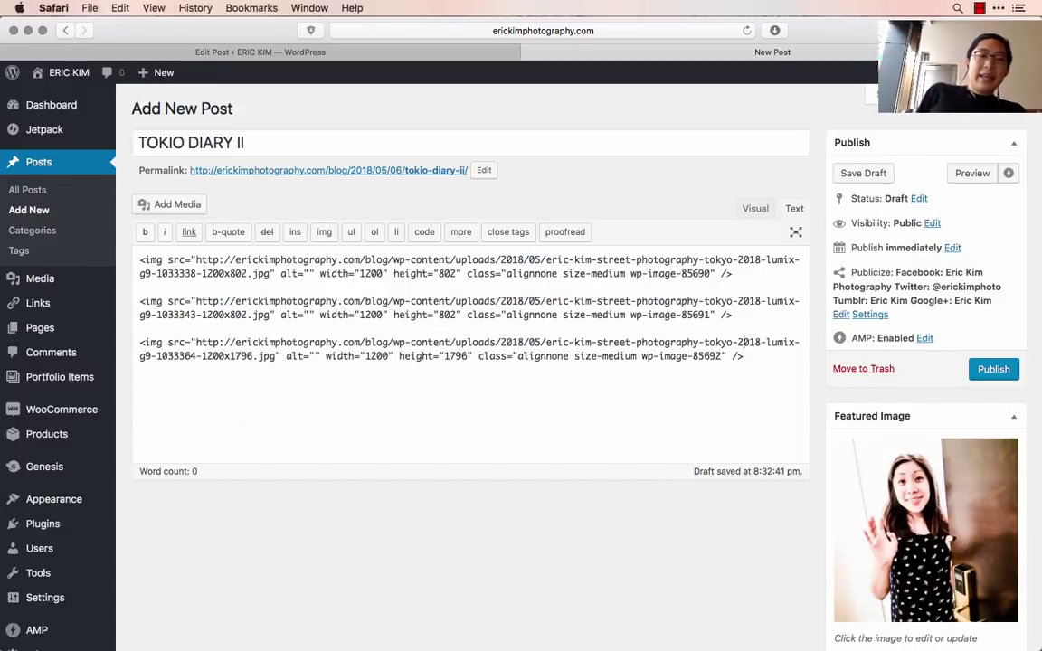
Add the intro line "New photos with Lumix G9 Pro + Lumix/Leica 12mm f/1.4 lens in Tokyo:" above the images
{"action": "key", "text": "Return"}
{"action": "key", "text": "Return"}
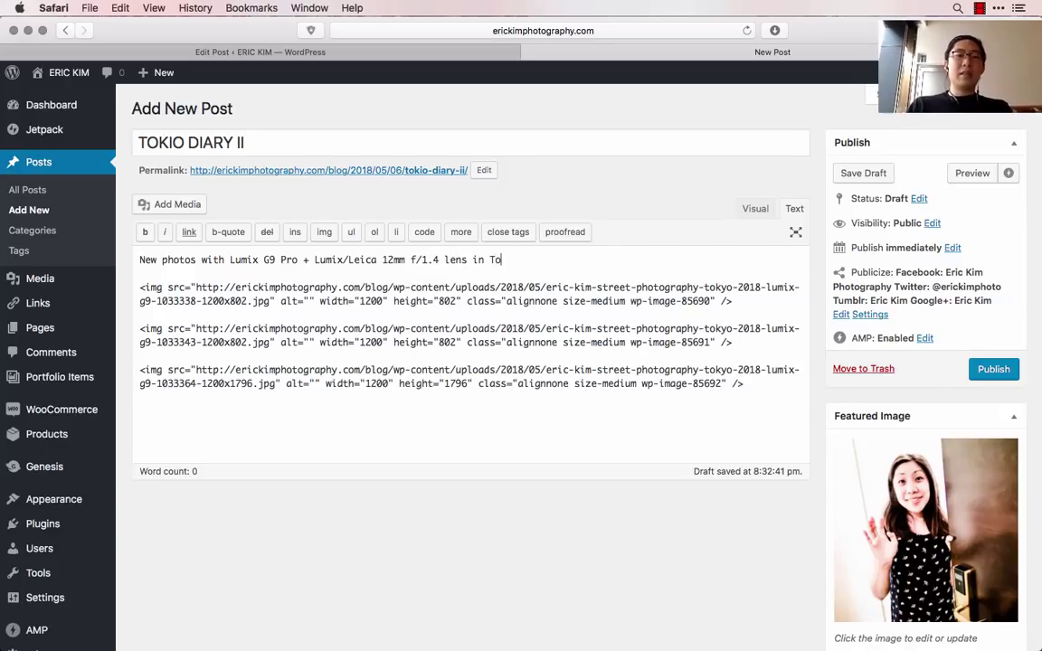
{"action": "key", "text": "Return"}
{"action": "key", "text": "Return"}
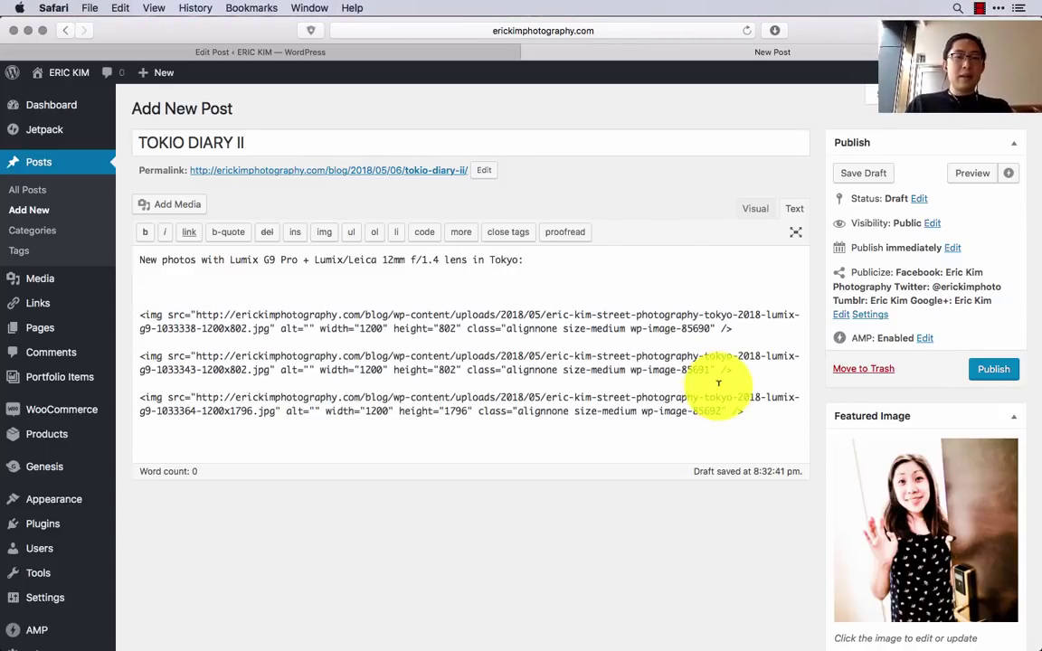
Insert a more tag between the intro line and the first image, and save the post as a draft
{"action": "left_click", "coordinate": [461, 231]}
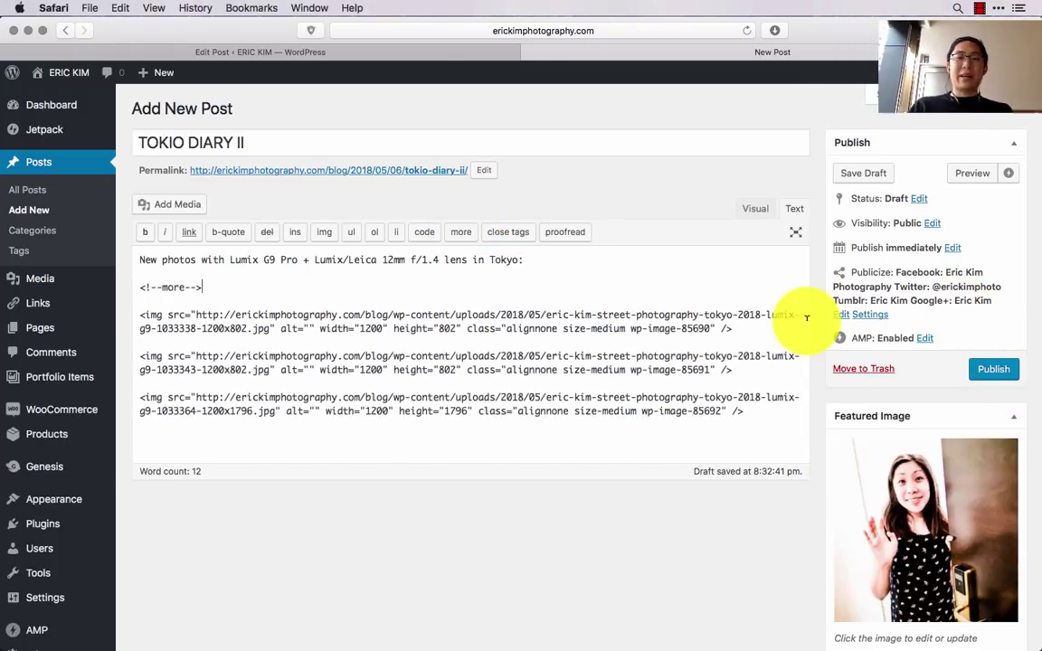
{"action": "left_click", "coordinate": [351, 440]}
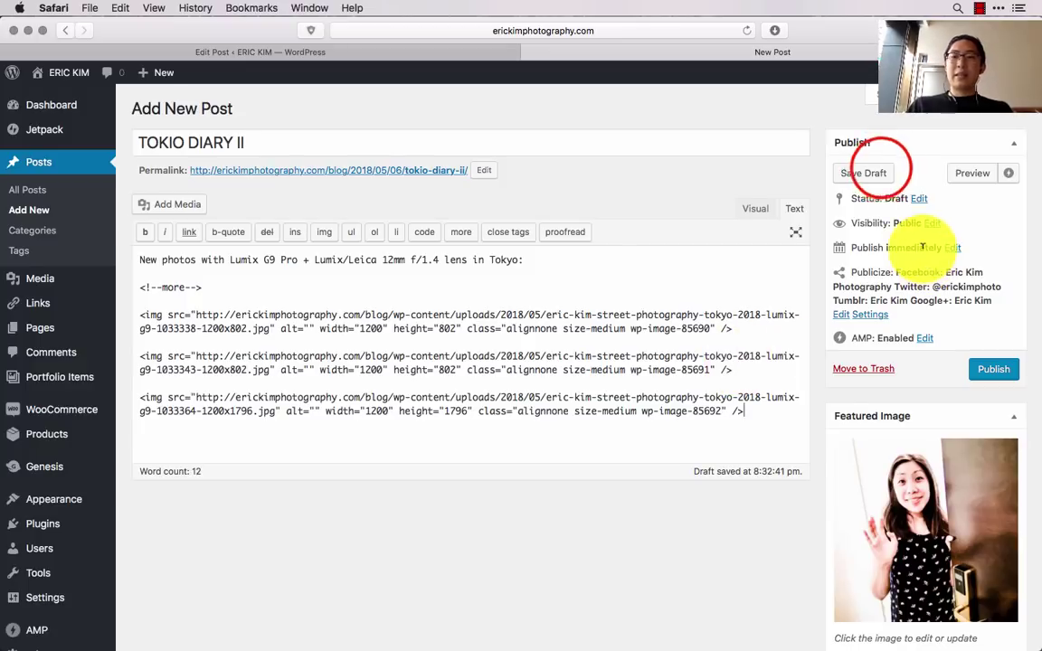
{"action": "left_click", "coordinate": [879, 172]}
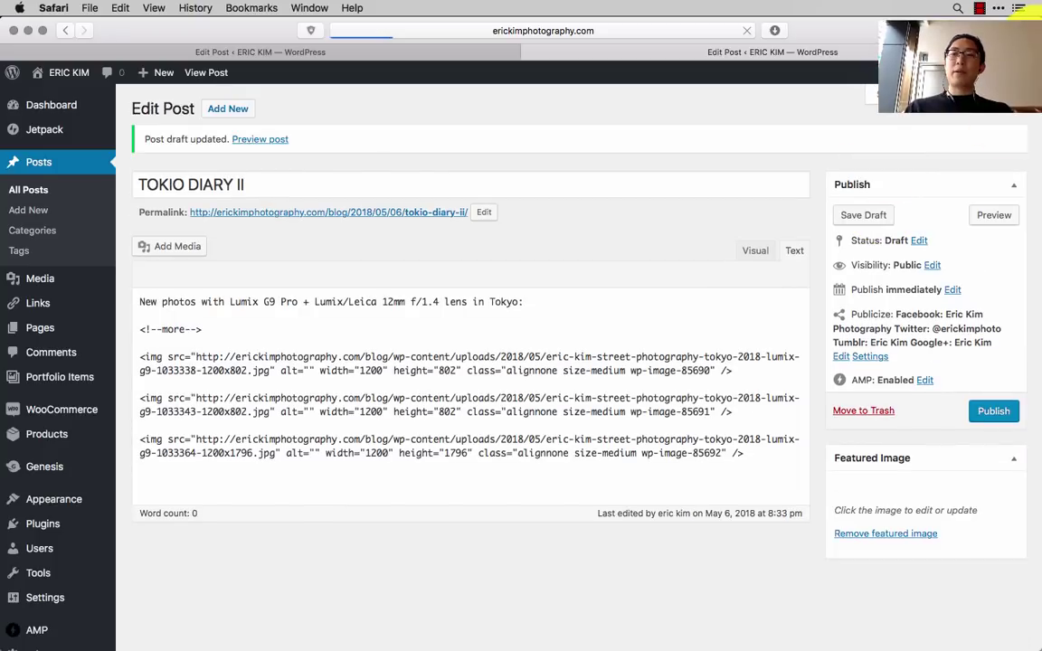
Search the web for "eric kim lightroom" and open the "FREE ERIC KIM Lightroom Classic CC Presets 2018" result in its own tab
{"action": "key", "text": "super+t"}
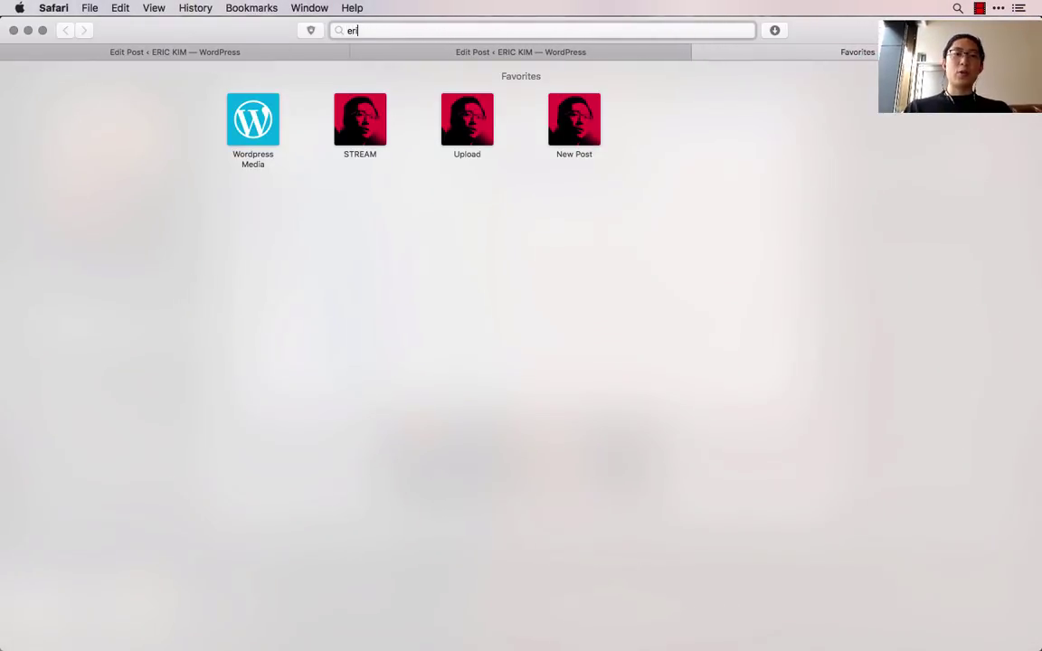
{"action": "type", "text": "eric kim lightroom"}
{"action": "key", "text": "Return"}
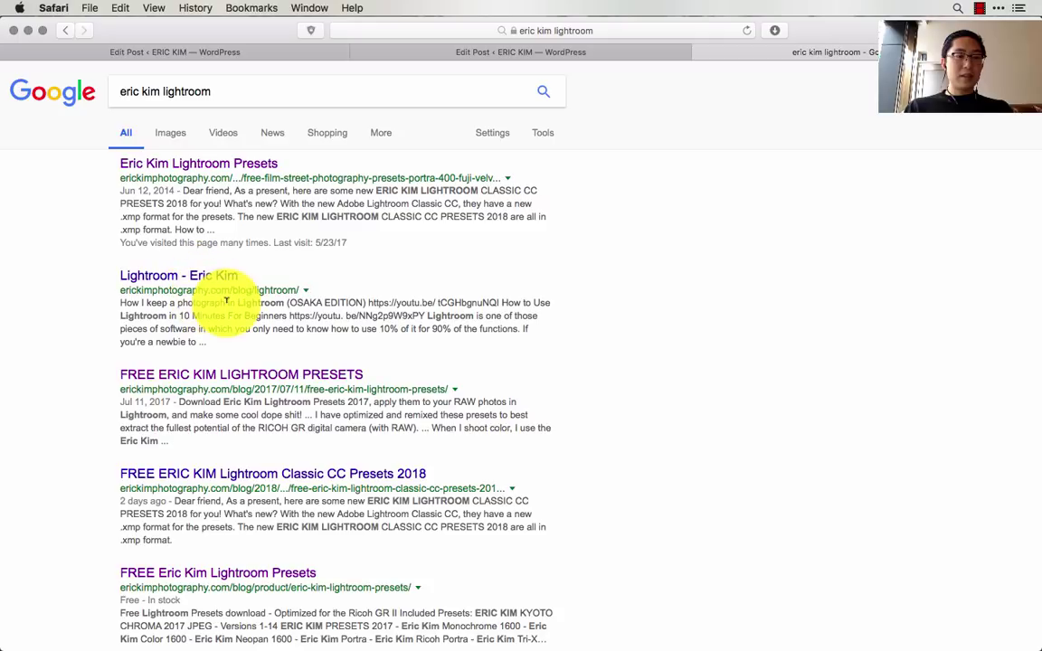
{"action": "left_click", "coordinate": [264, 477], "text": "super"}
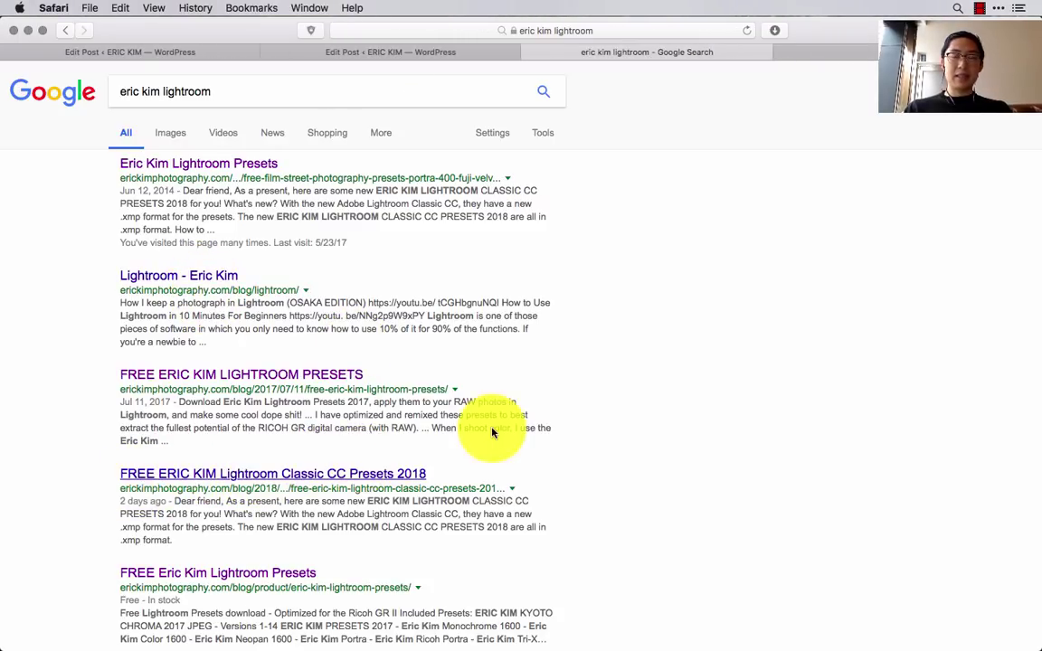
{"action": "left_click", "coordinate": [851, 51]}
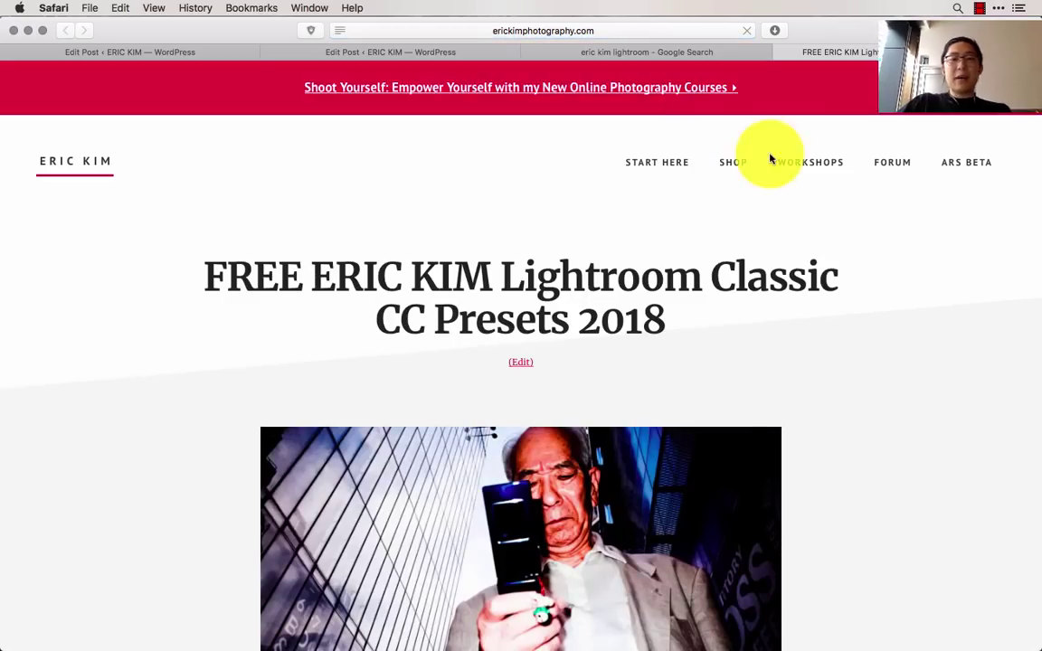
Read through the presets article, including the sections on what's new and older Lightroom versions
{"action": "scroll", "coordinate": [868, 352], "scroll_direction": "down", "scroll_amount": 2}
{"action": "scroll", "coordinate": [868, 352], "scroll_direction": "down", "scroll_amount": 10}
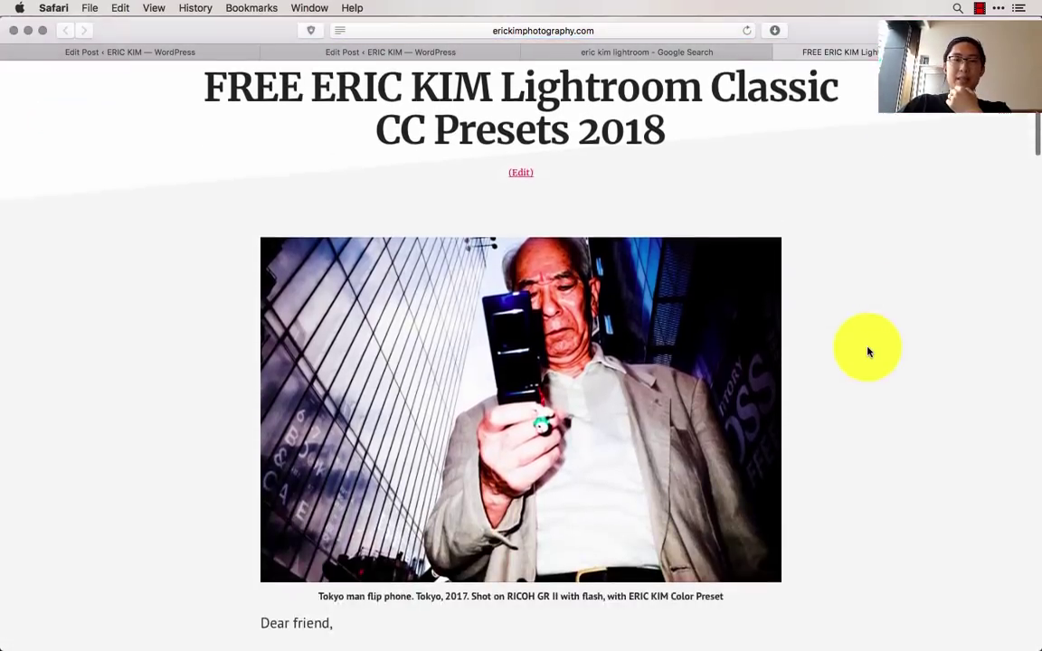
{"action": "scroll", "coordinate": [868, 352], "scroll_direction": "down", "scroll_amount": 2}
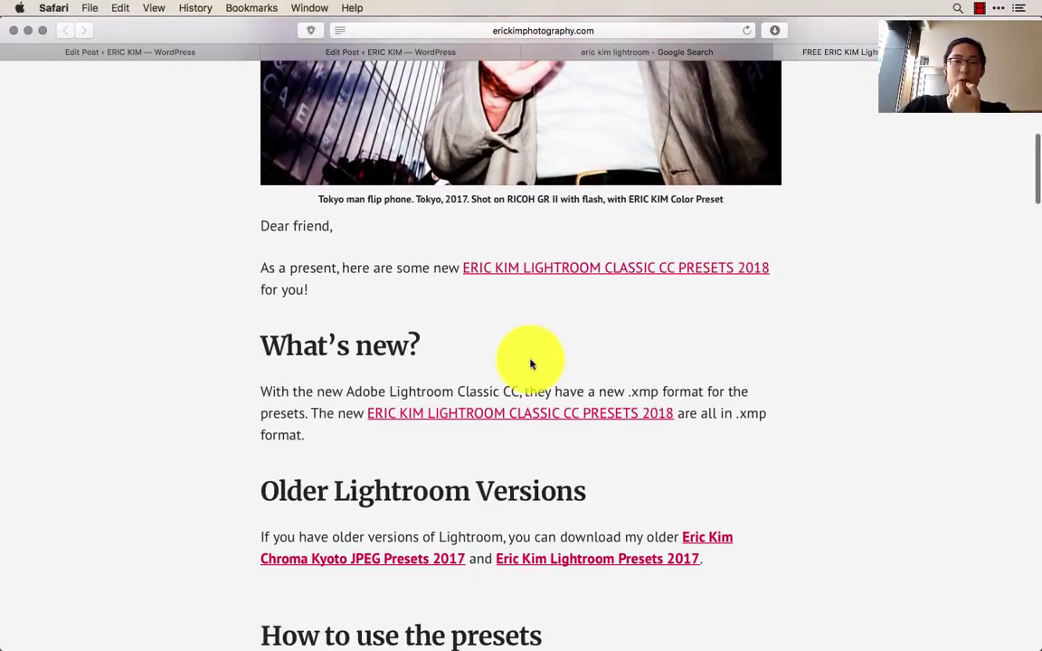
{"action": "scroll", "coordinate": [530, 360], "scroll_direction": "down", "scroll_amount": 1}
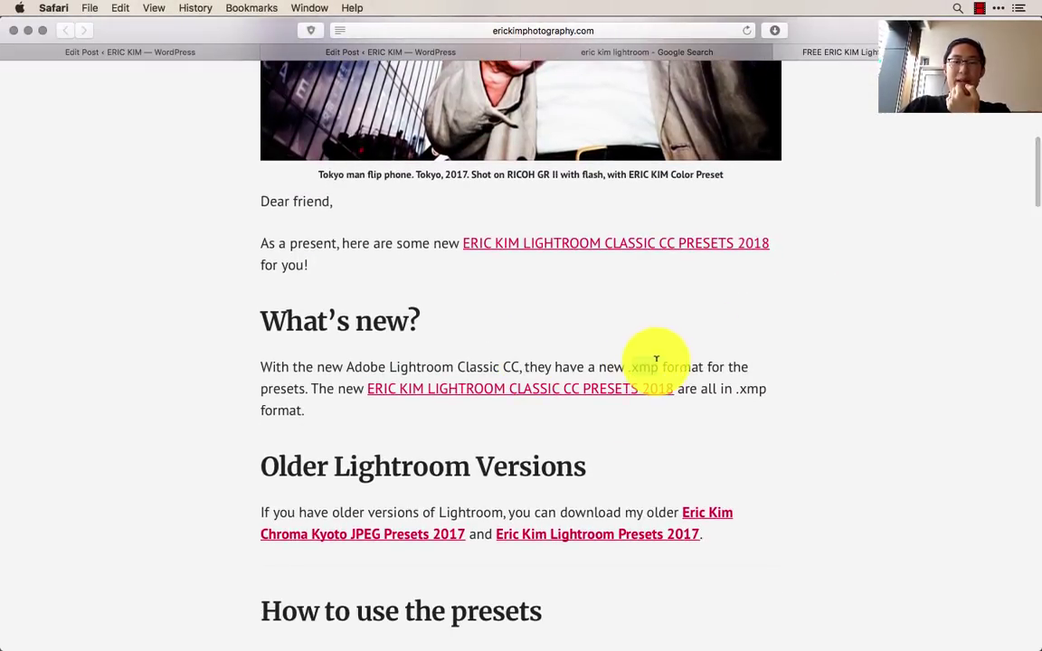
{"action": "triple_click", "coordinate": [540, 461]}
{"action": "left_click", "coordinate": [621, 459]}
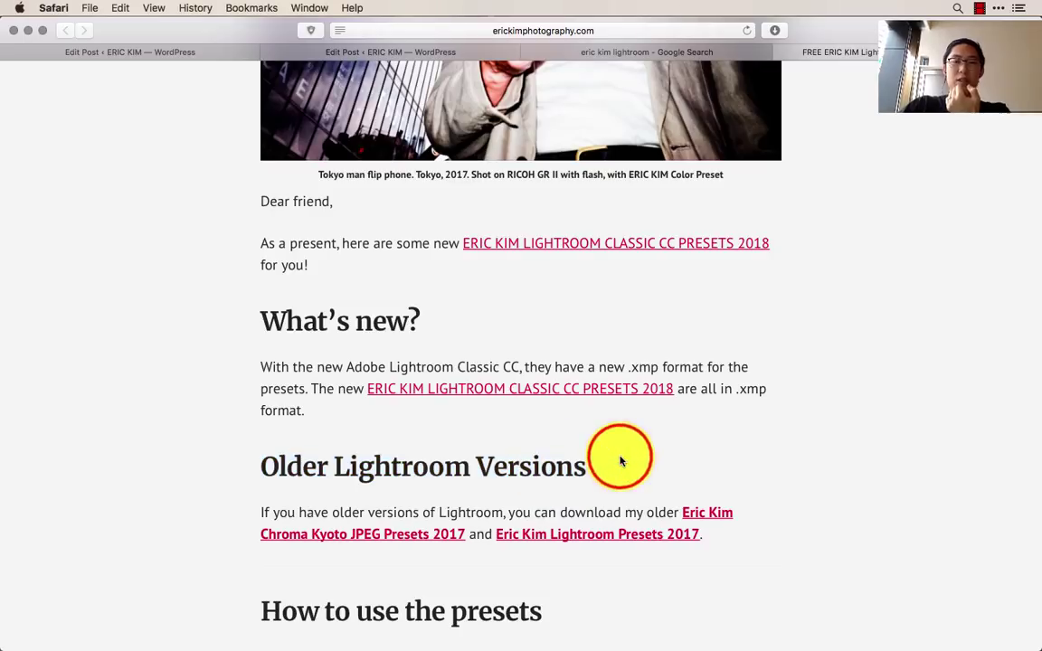
{"action": "scroll", "coordinate": [860, 421], "scroll_direction": "up", "scroll_amount": 5}
{"action": "scroll", "coordinate": [944, 564], "scroll_direction": "up", "scroll_amount": 10}
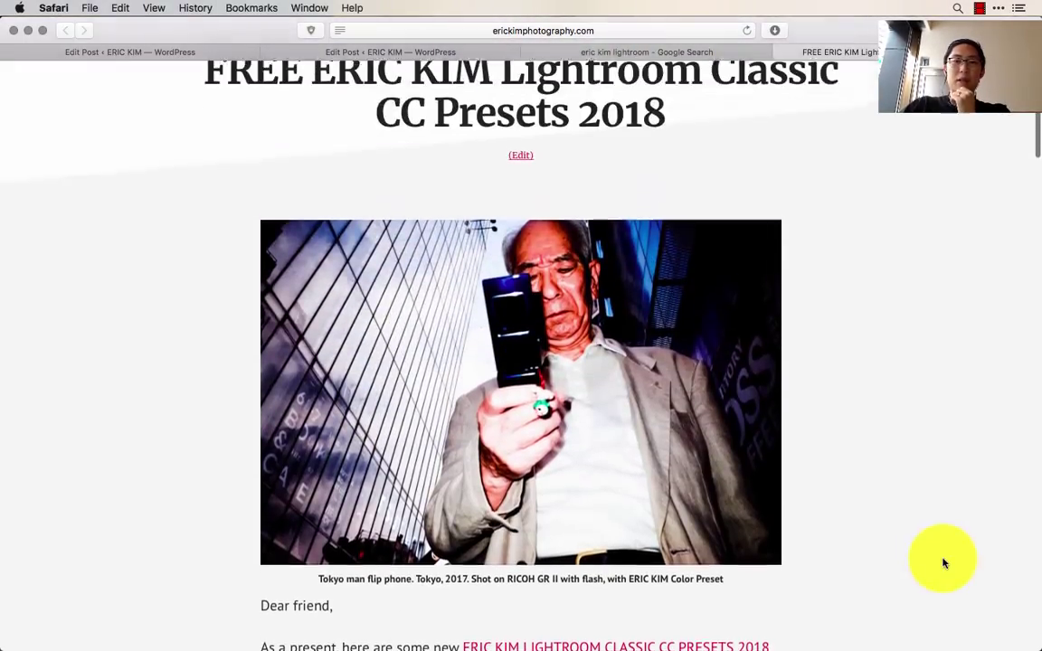
{"action": "scroll", "coordinate": [880, 435], "scroll_direction": "down", "scroll_amount": 2}
{"action": "scroll", "coordinate": [880, 434], "scroll_direction": "up", "scroll_amount": 3}
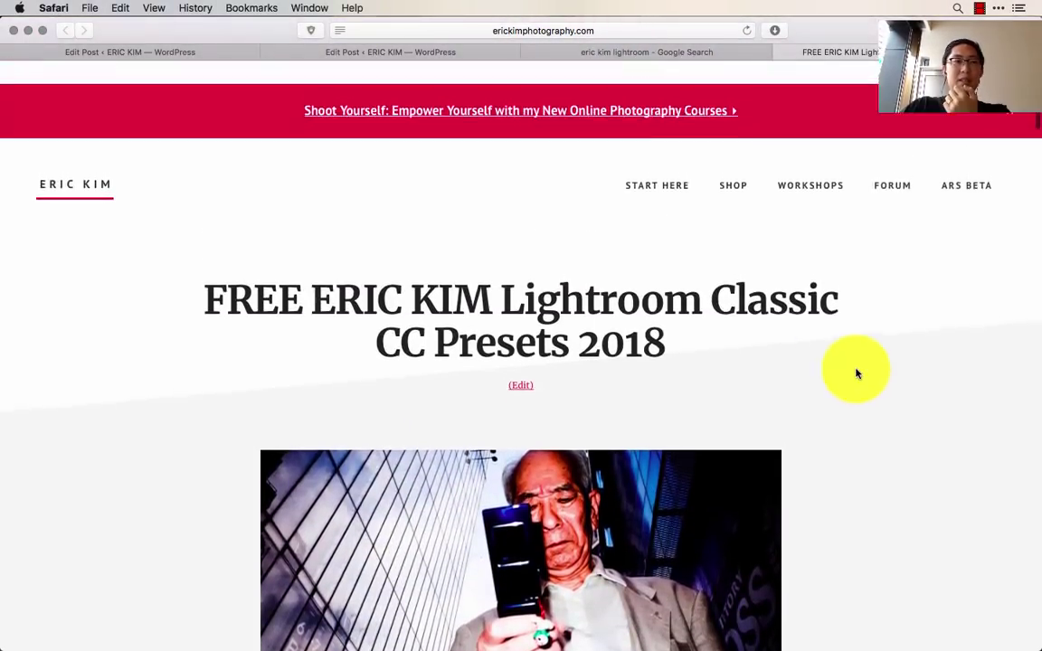
Search for "eric kim blog" in a new tab and browse the latest posts on the blog's front page
{"action": "key", "text": "super+t"}
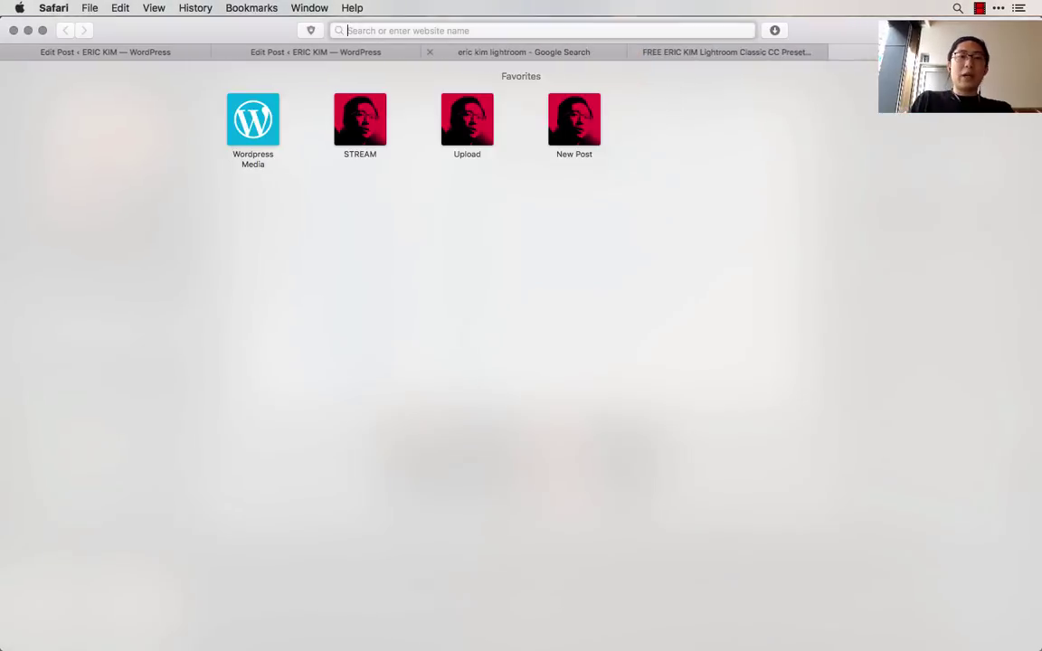
{"action": "type", "text": "eric kim blog"}
{"action": "key", "text": "Return"}
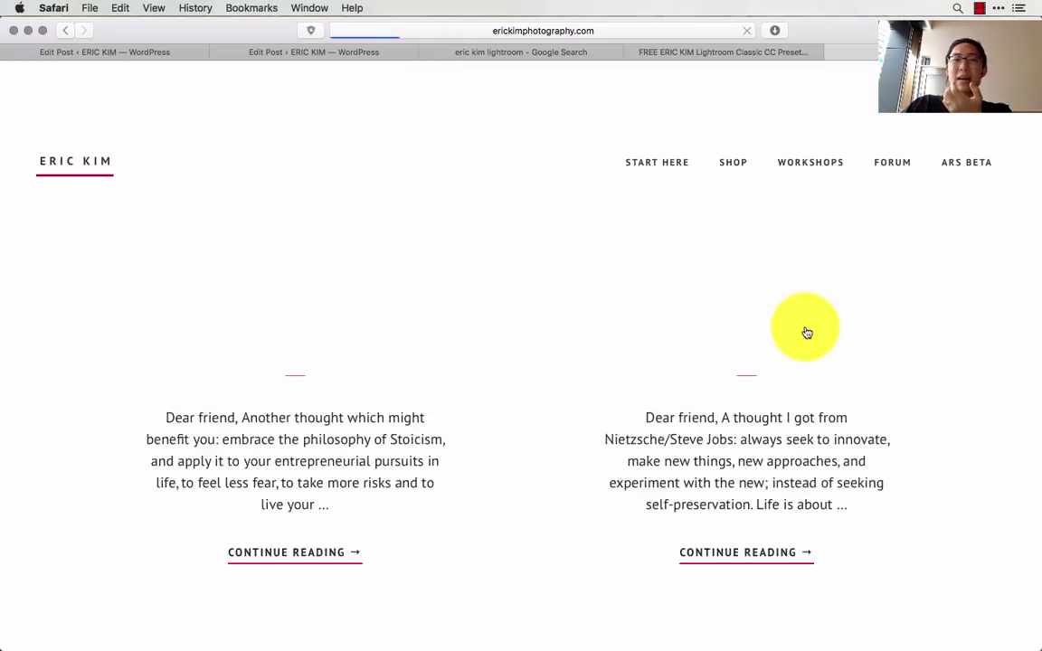
{"action": "scroll", "coordinate": [516, 404], "scroll_direction": "down", "scroll_amount": 8}
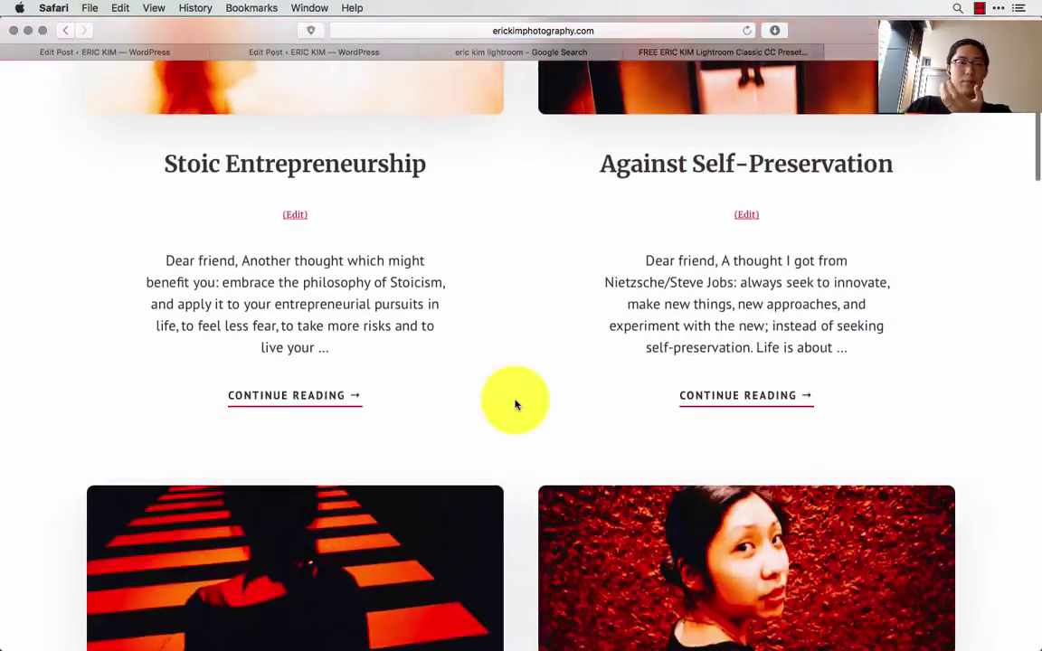
{"action": "scroll", "coordinate": [514, 402], "scroll_direction": "down", "scroll_amount": 4}
{"action": "scroll", "coordinate": [513, 400], "scroll_direction": "up", "scroll_amount": 12}
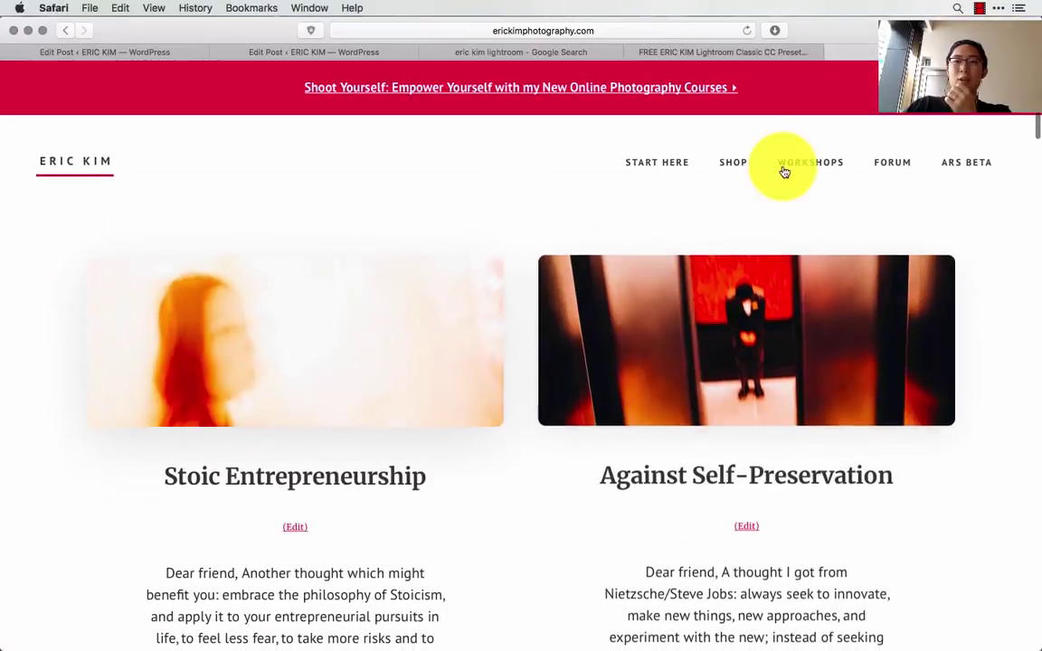
Open the blog's Shop, Amazon, Workshops, Online Courses and Forum pages in background tabs, and switch to the Products tab
{"action": "mouse_move", "coordinate": [742, 172]}
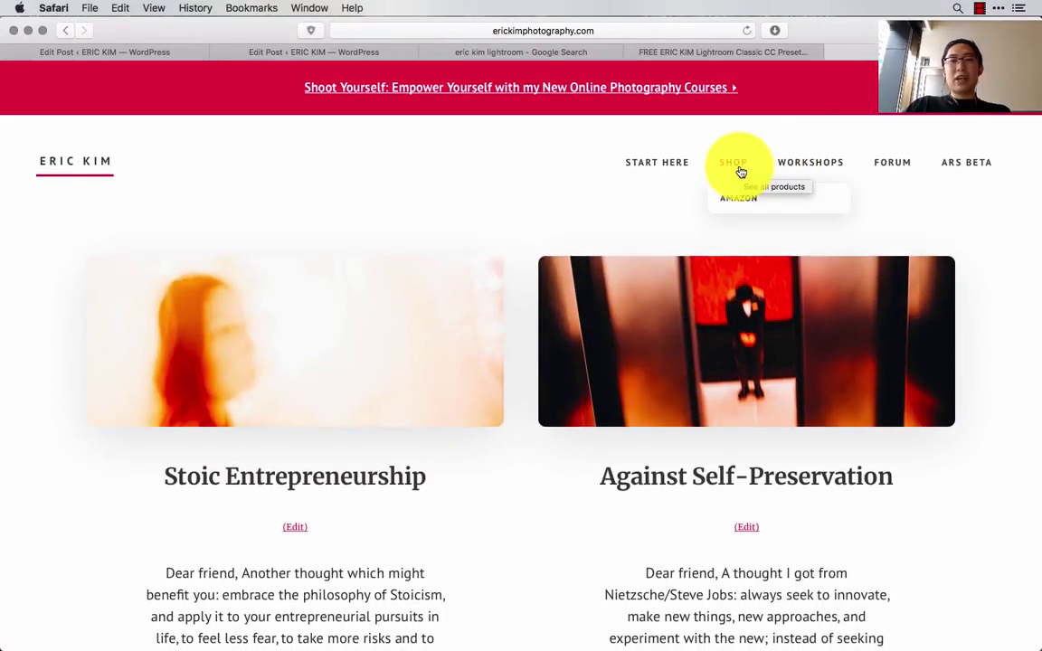
{"action": "left_click", "coordinate": [742, 172], "text": "super"}
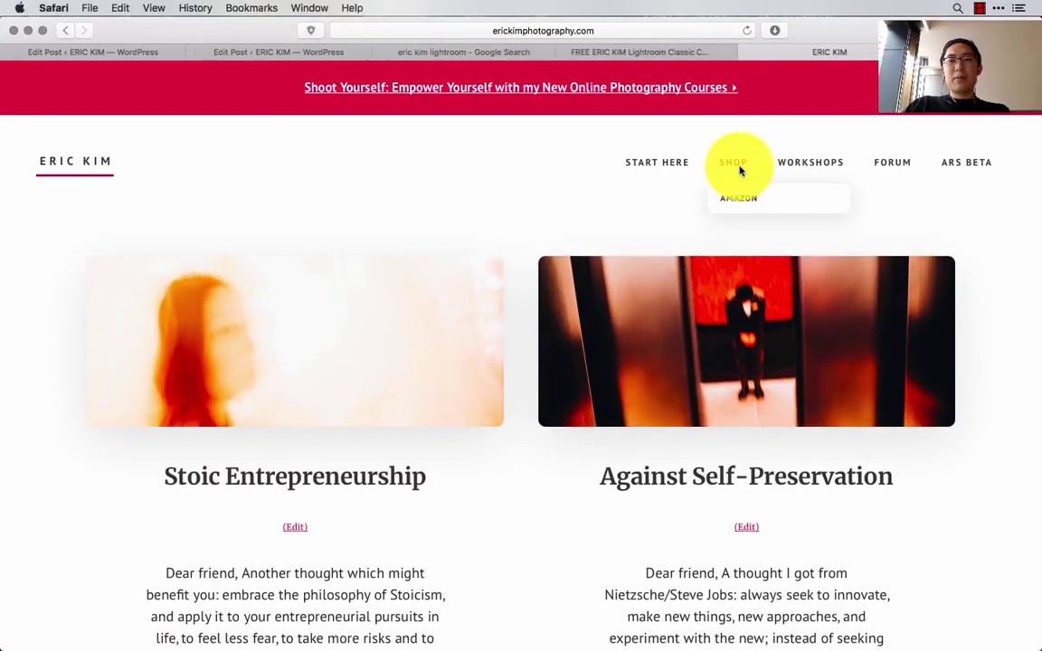
{"action": "left_click", "coordinate": [814, 172], "text": "super"}
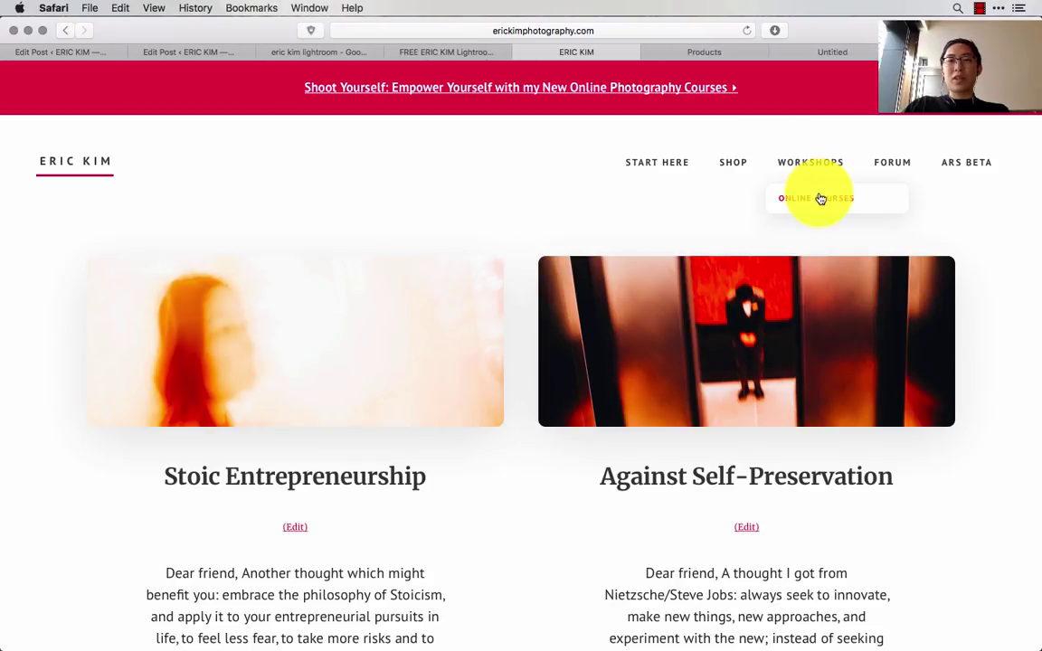
{"action": "left_click", "coordinate": [884, 164], "text": "super"}
{"action": "left_click", "coordinate": [889, 169], "text": "super"}
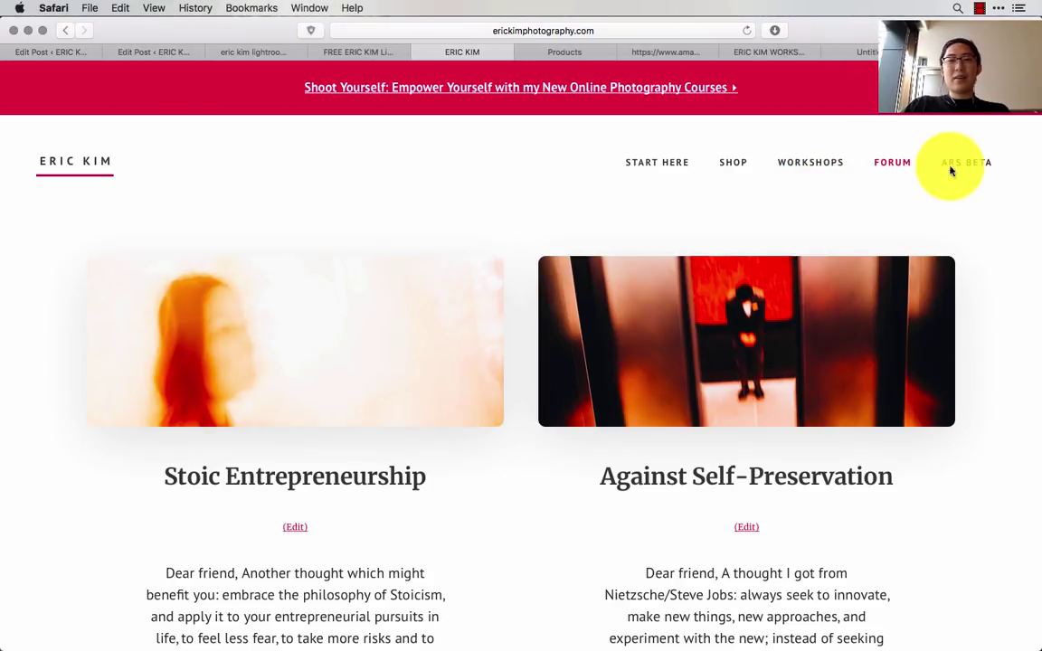
{"action": "key", "text": "ctrl+Tab"}
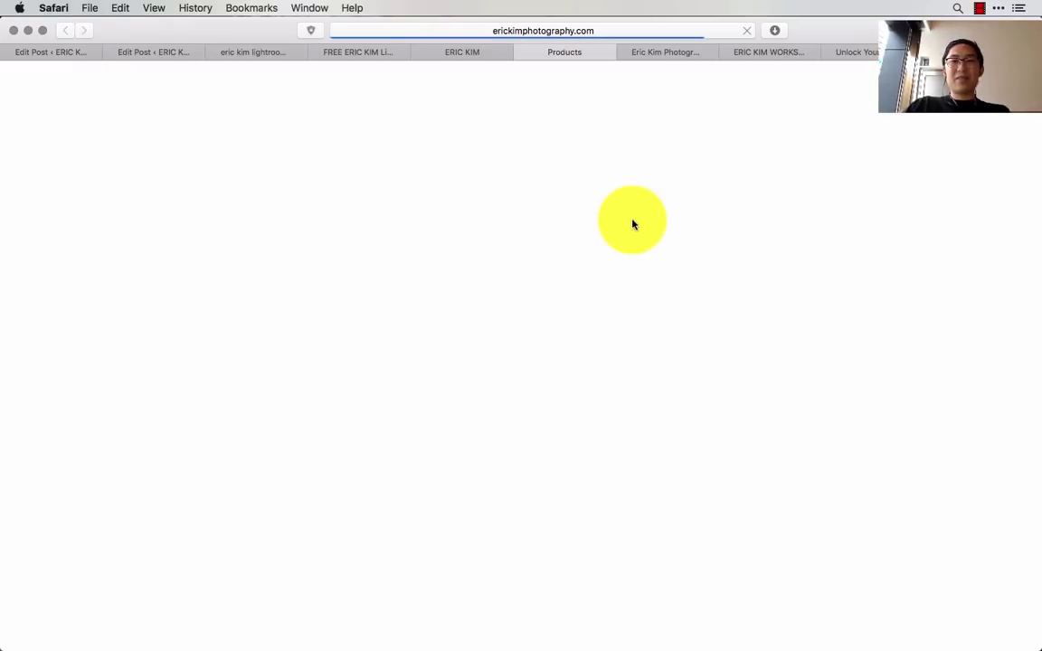
Browse the shop's Products page and the full Eric Kim Photography storefront on Amazon
{"action": "scroll", "coordinate": [596, 362], "scroll_direction": "down", "scroll_amount": 10}
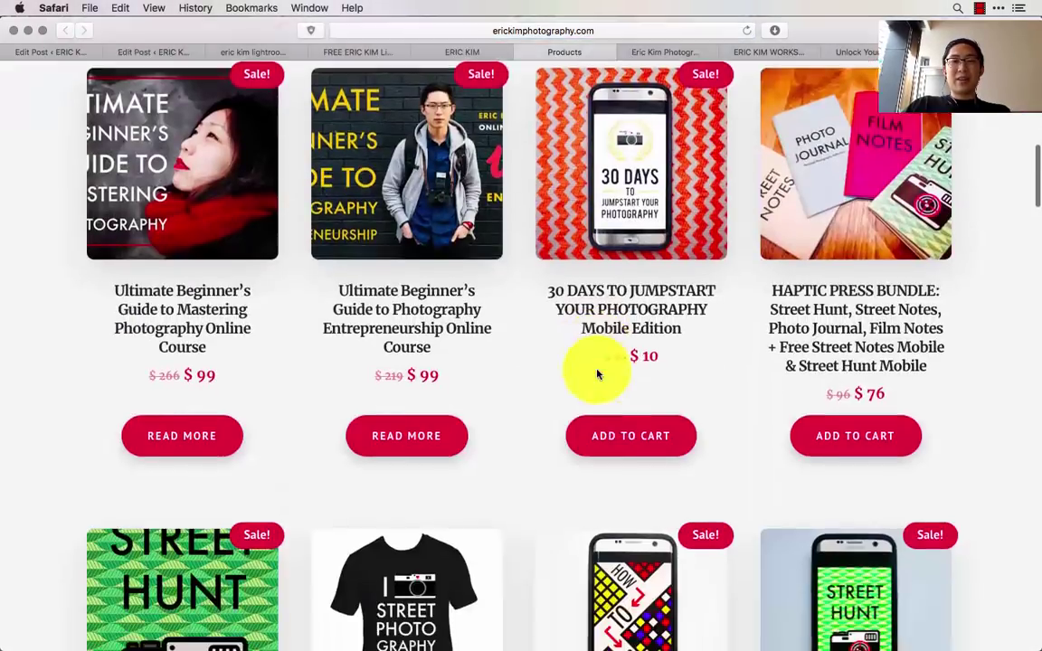
{"action": "left_click", "coordinate": [596, 383]}
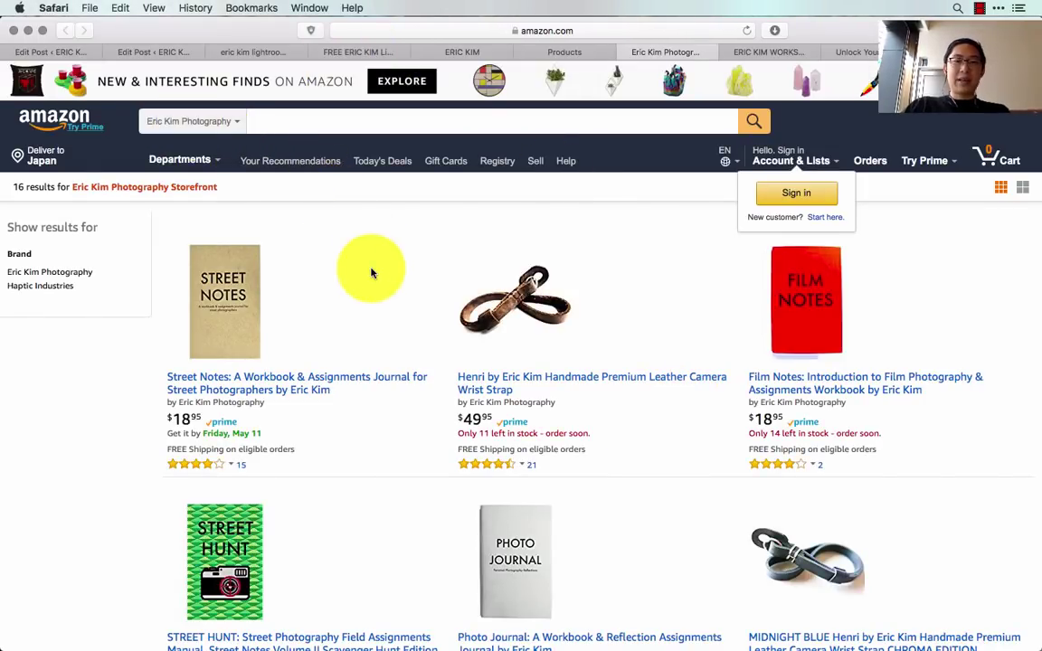
{"action": "scroll", "coordinate": [447, 285], "scroll_direction": "down", "scroll_amount": 5}
{"action": "scroll", "coordinate": [677, 493], "scroll_direction": "down", "scroll_amount": 10}
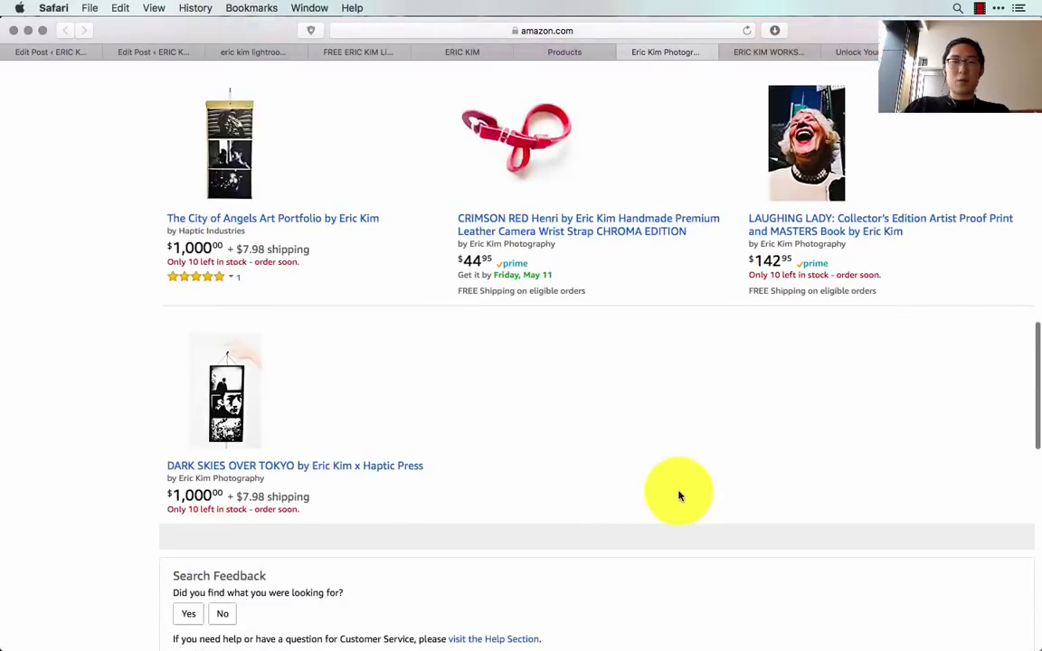
{"action": "scroll", "coordinate": [679, 496], "scroll_direction": "up", "scroll_amount": 15}
Look through the workshops page with the San Francisco dates and the page about the Udemy online video courses
{"action": "key", "text": "ctrl+Tab"}
{"action": "scroll", "coordinate": [677, 314], "scroll_direction": "down", "scroll_amount": 10}
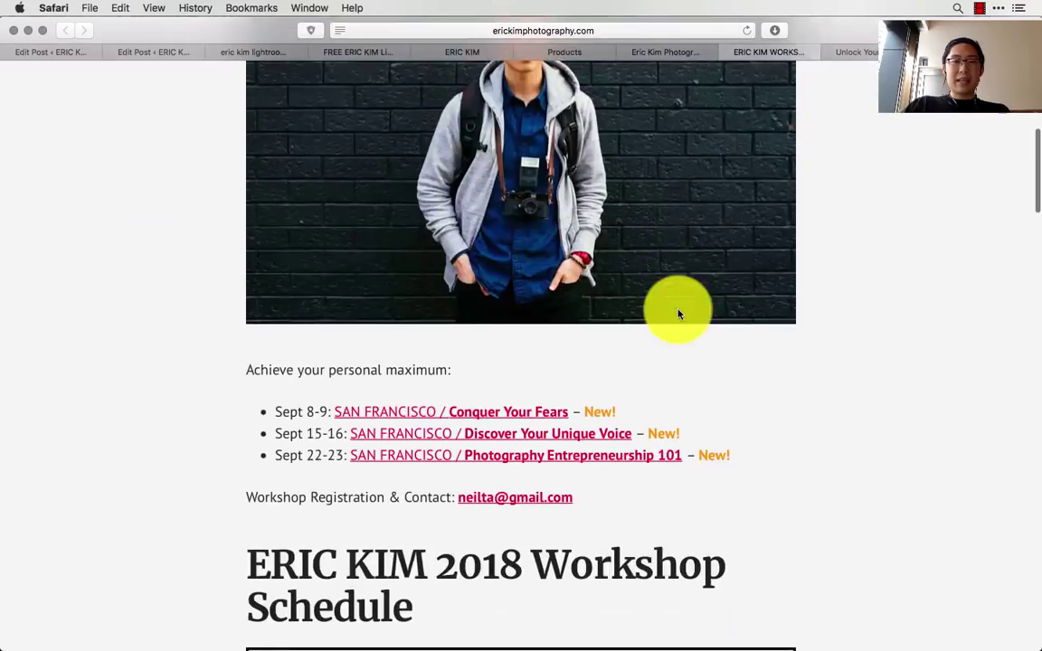
{"action": "key", "text": "ctrl+Tab"}
{"action": "scroll", "coordinate": [653, 409], "scroll_direction": "down", "scroll_amount": 8}
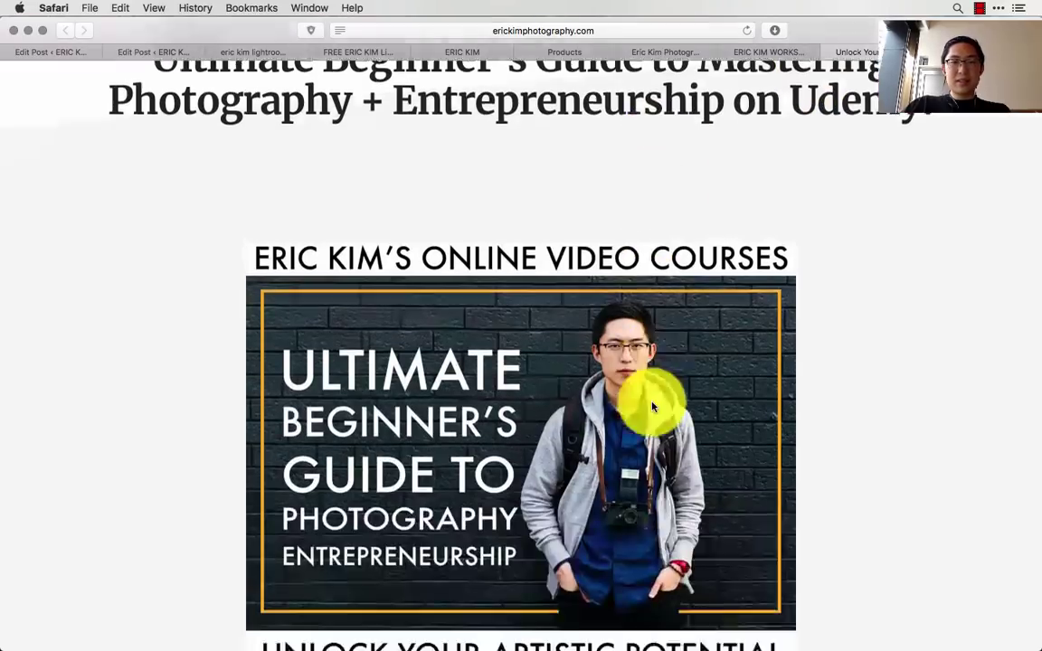
{"action": "scroll", "coordinate": [773, 418], "scroll_direction": "down", "scroll_amount": 10}
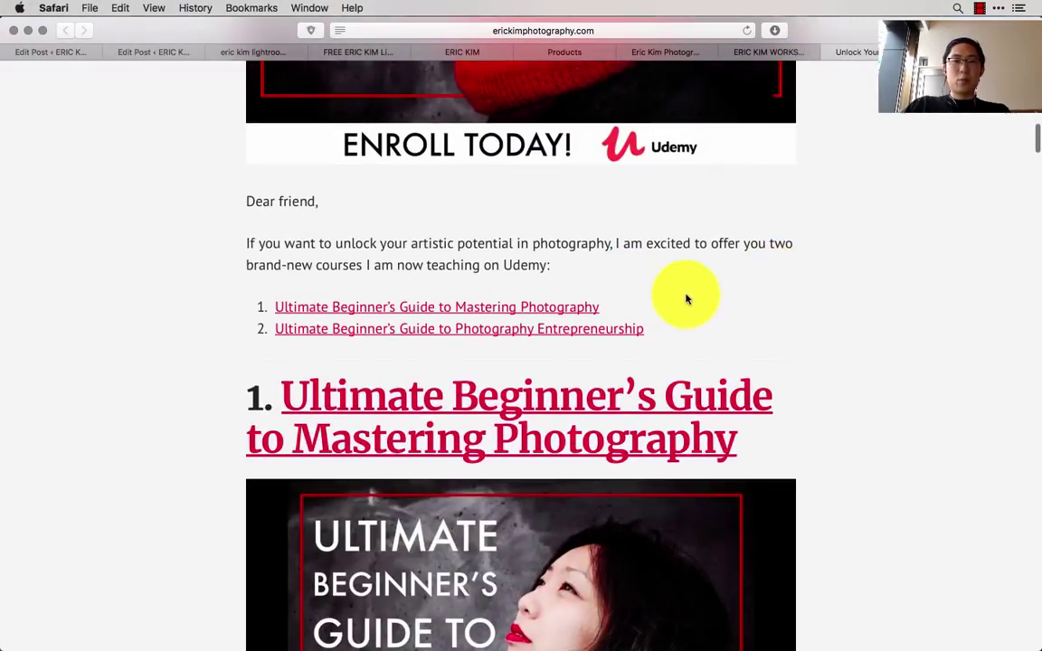
View the forum's post list, return to the Products page, and switch back to Lightroom
{"action": "key", "text": "ctrl+Tab"}
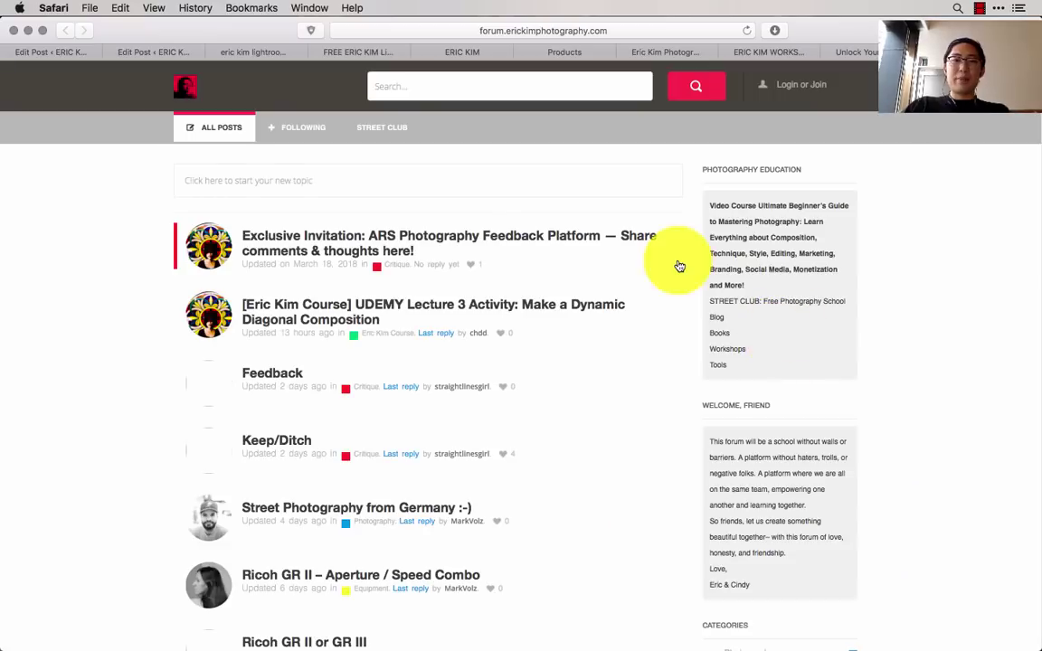
{"action": "left_click", "coordinate": [562, 50]}
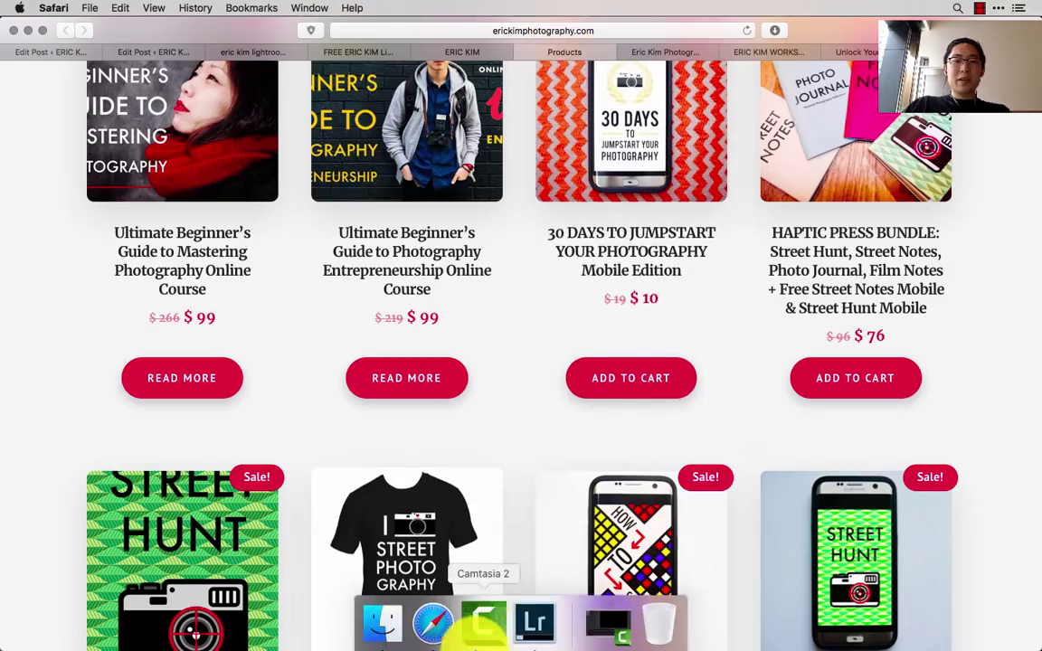
{"action": "left_click", "coordinate": [533, 621]}
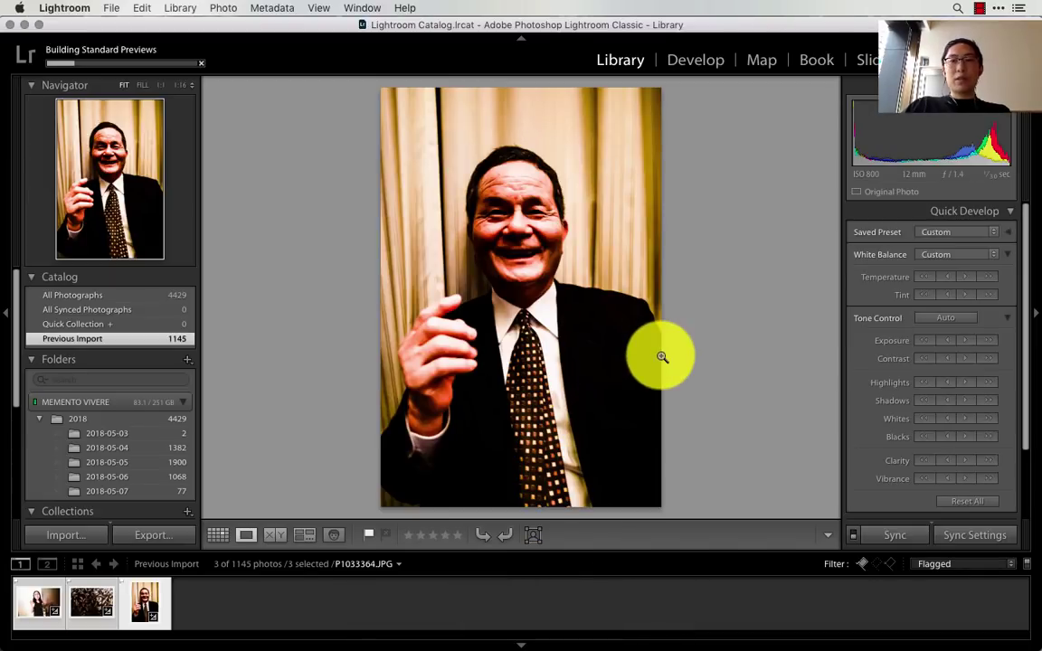